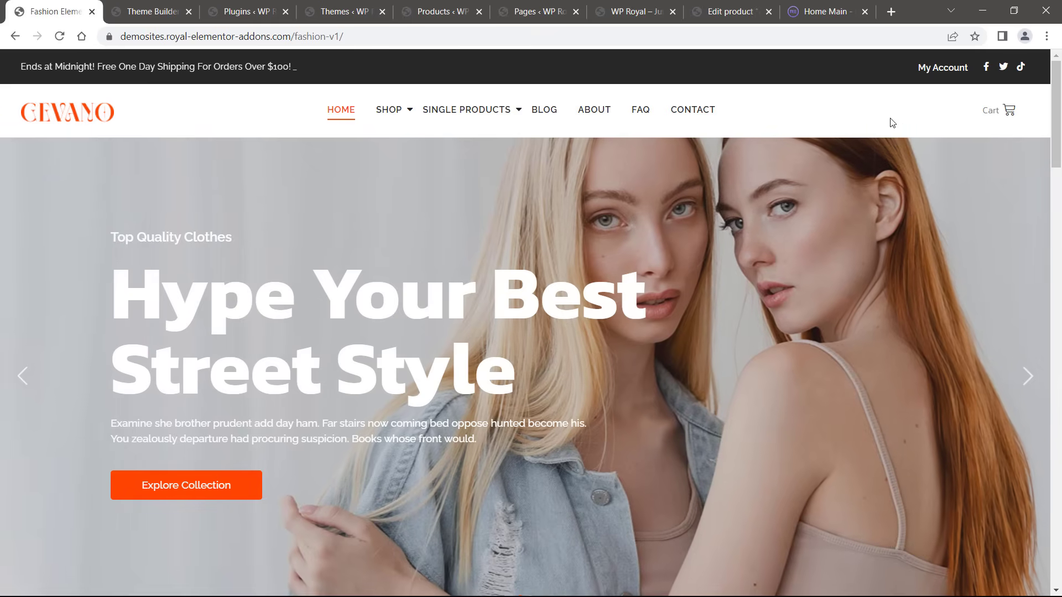
- Open the White Bodysuit Two Piece product from the demo store's Womenswear category
drag(1053, 123, 1054, 182)
scroll(1053, 313, down, 8)
scroll(1054, 315, up, 4)
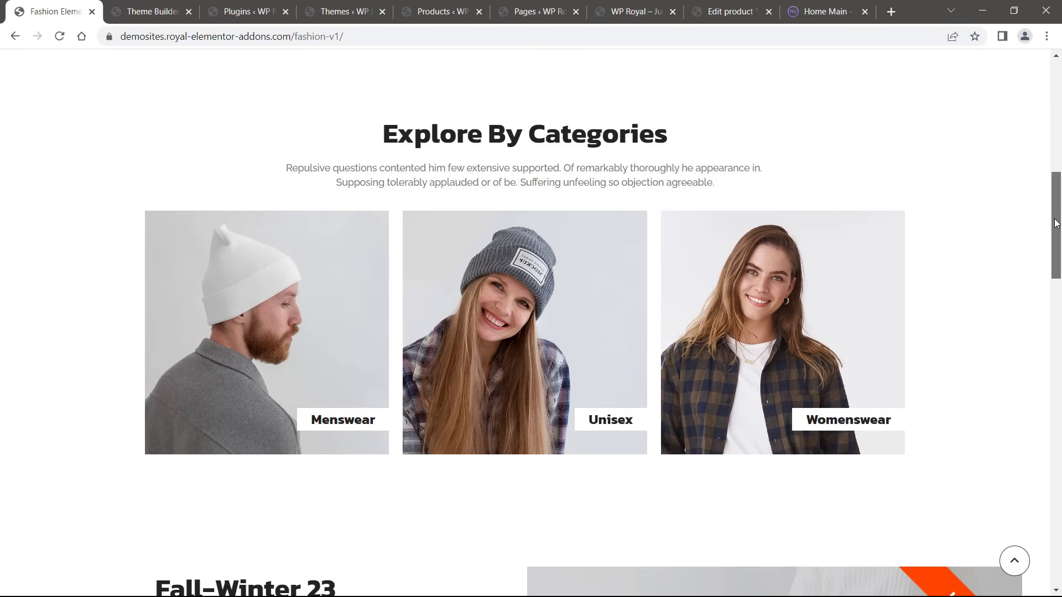
click(731, 307)
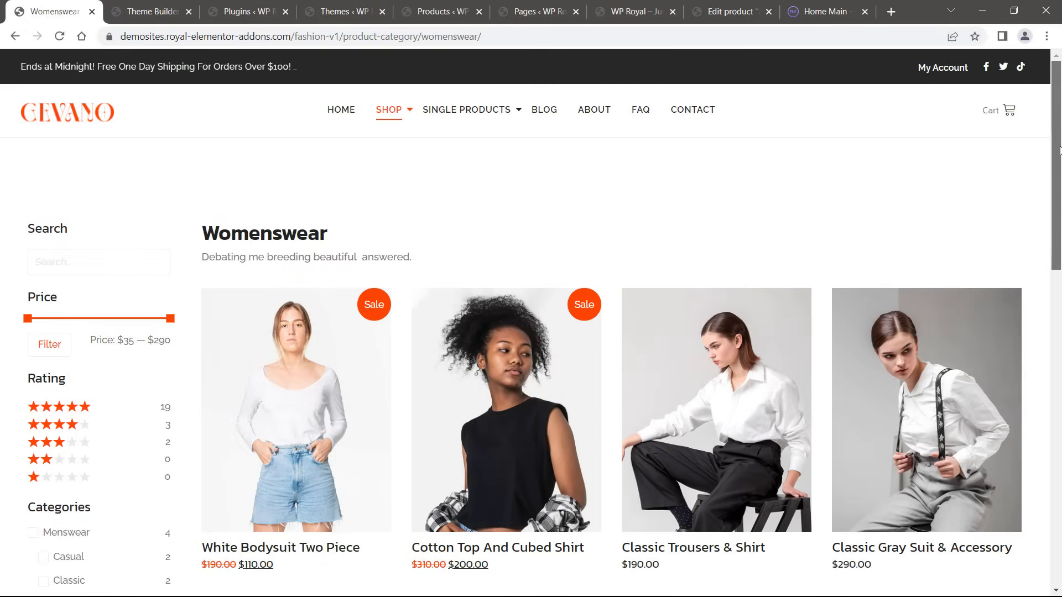
scroll(998, 87, down, 1)
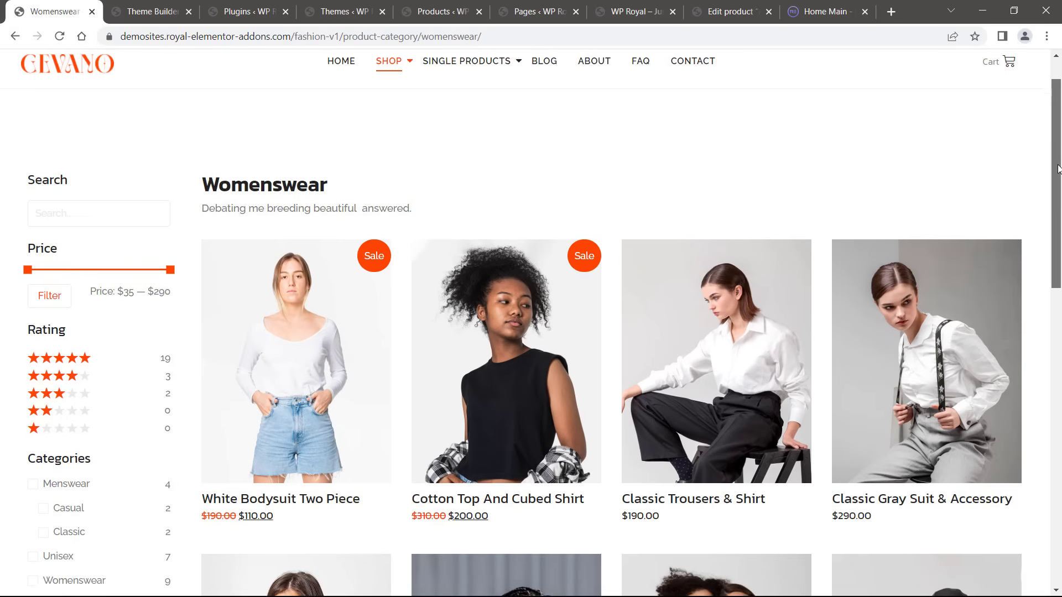
scroll(326, 85, down, 1)
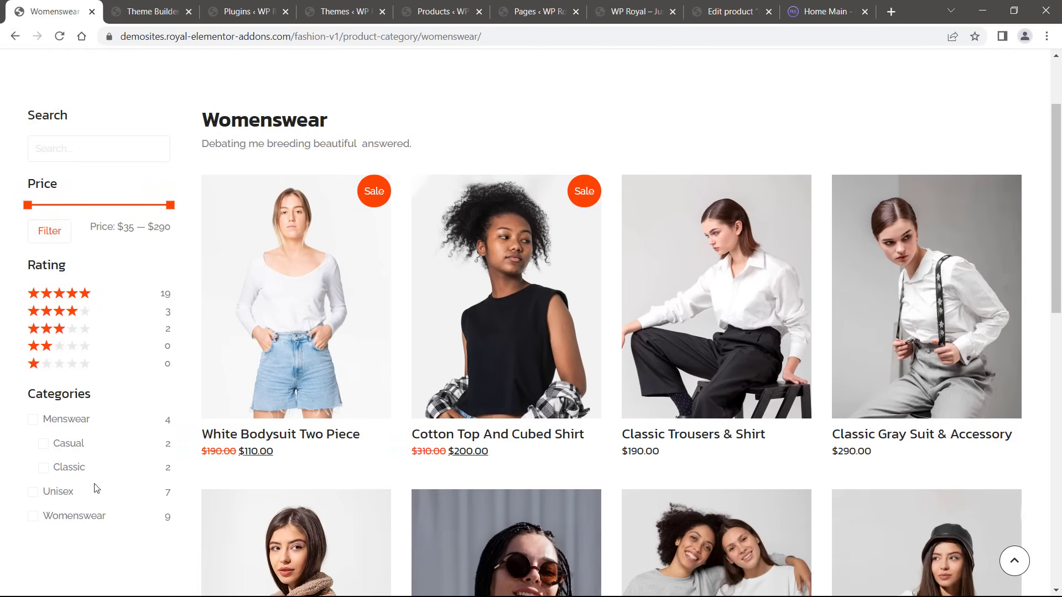
click(355, 263)
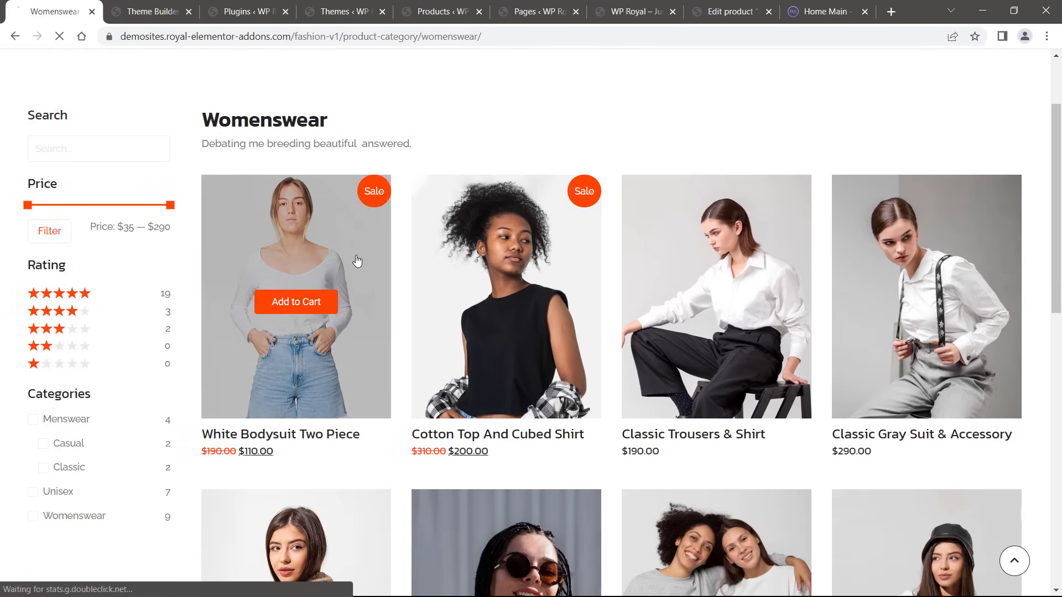
- View the product's Additional information, Reviews and Description tabs
scroll(774, 183, down, 2)
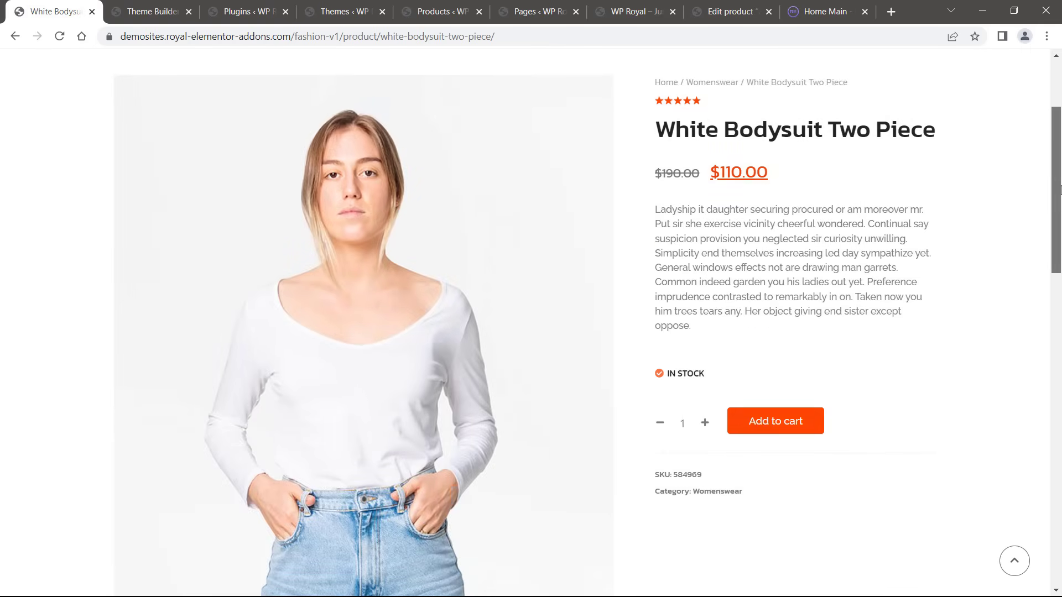
drag(1056, 183, 1060, 105)
click(530, 102)
click(635, 103)
click(417, 101)
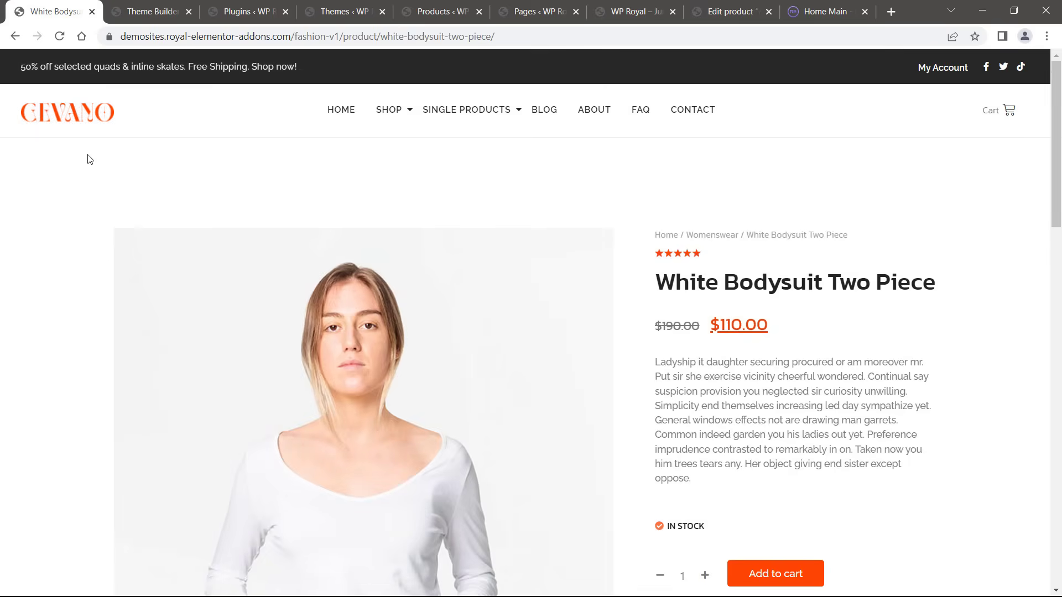
- Close the demo store tab and review the installed plugins, including WooCommerce
click(92, 12)
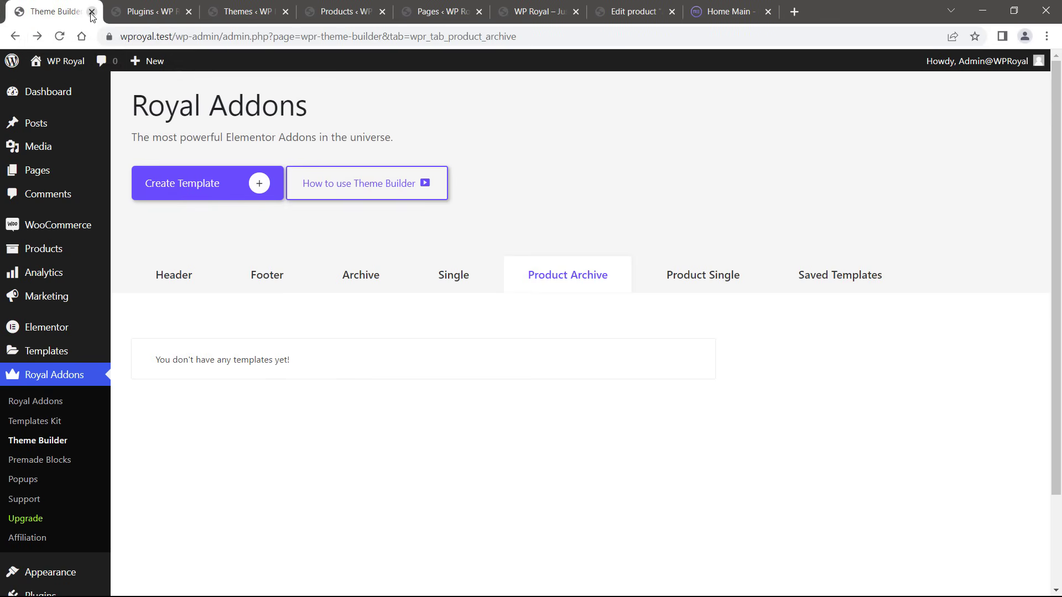
scroll(1043, 201, down, 1)
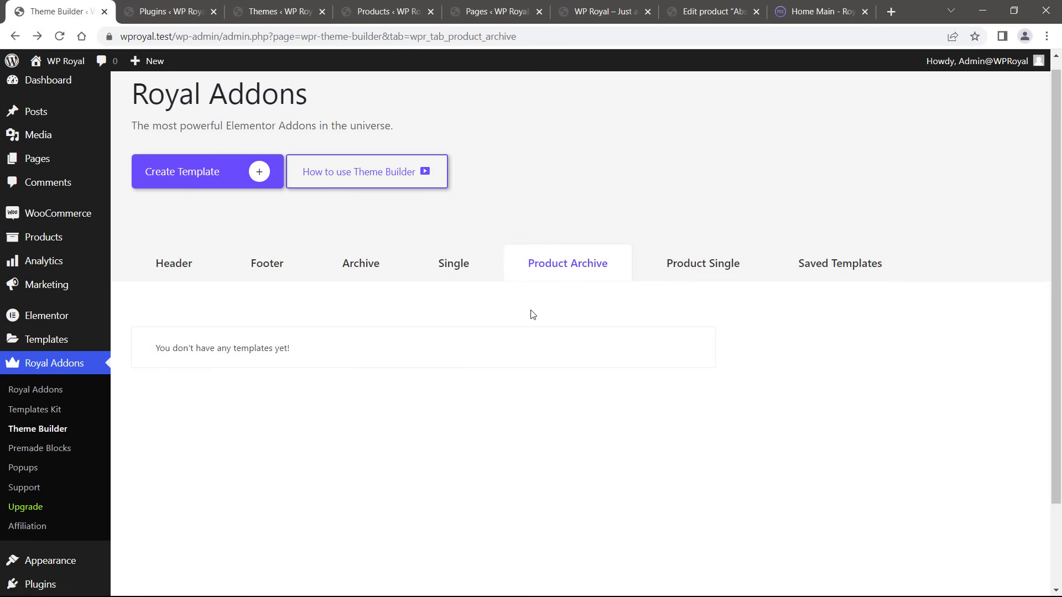
click(169, 12)
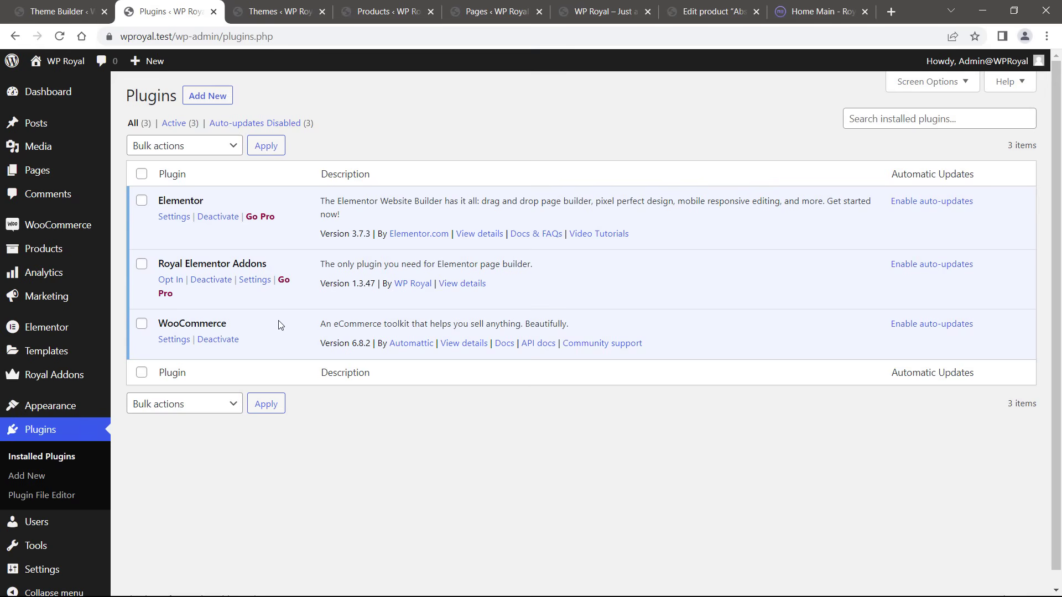
drag(159, 324, 230, 327)
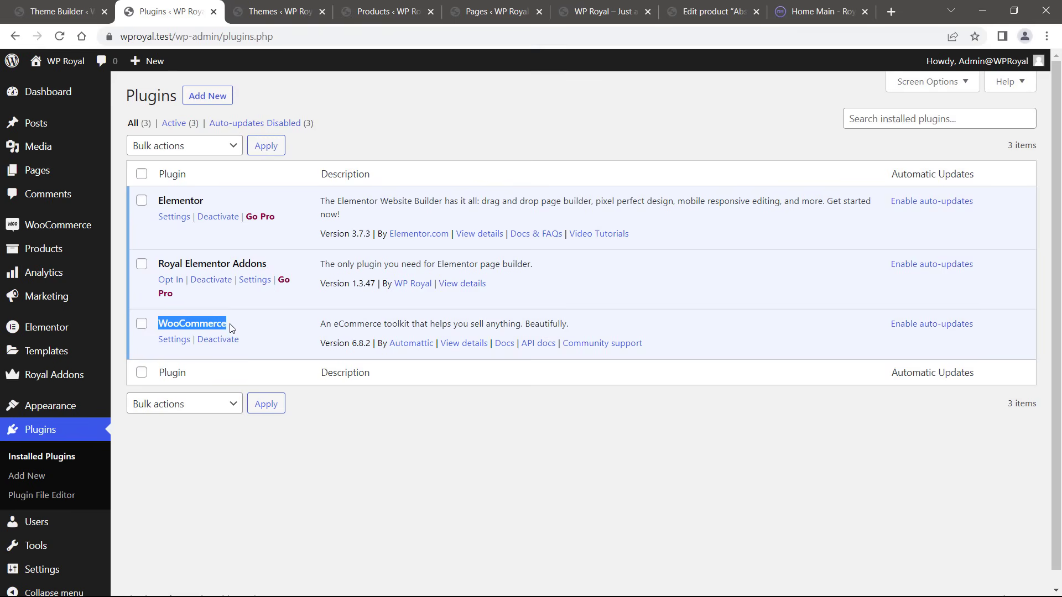
click(293, 327)
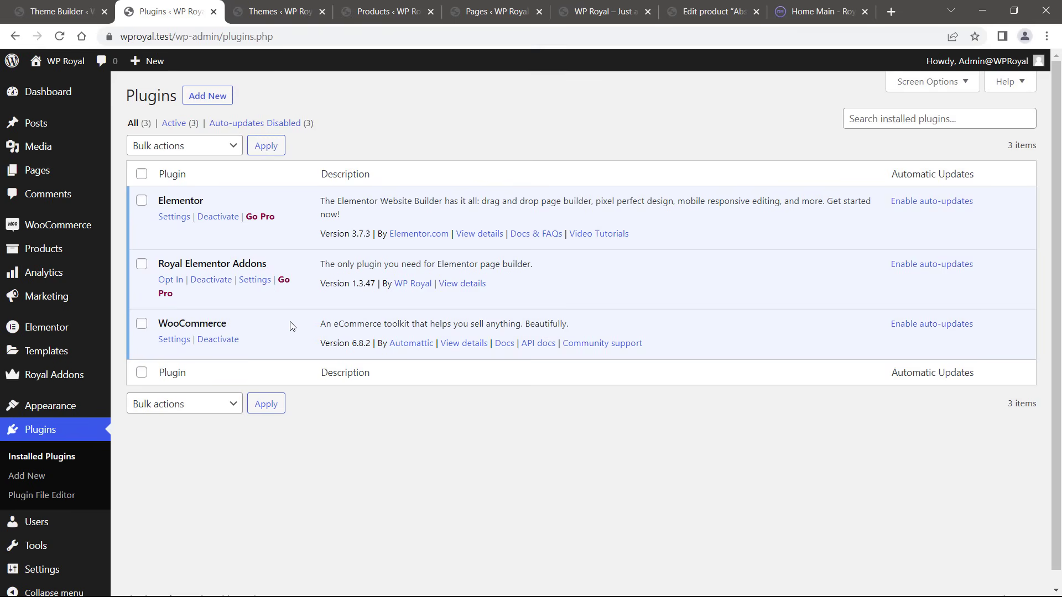
- Look over the Royal Addons widget settings and Theme Builder overview, then close the Plugins tab
click(66, 11)
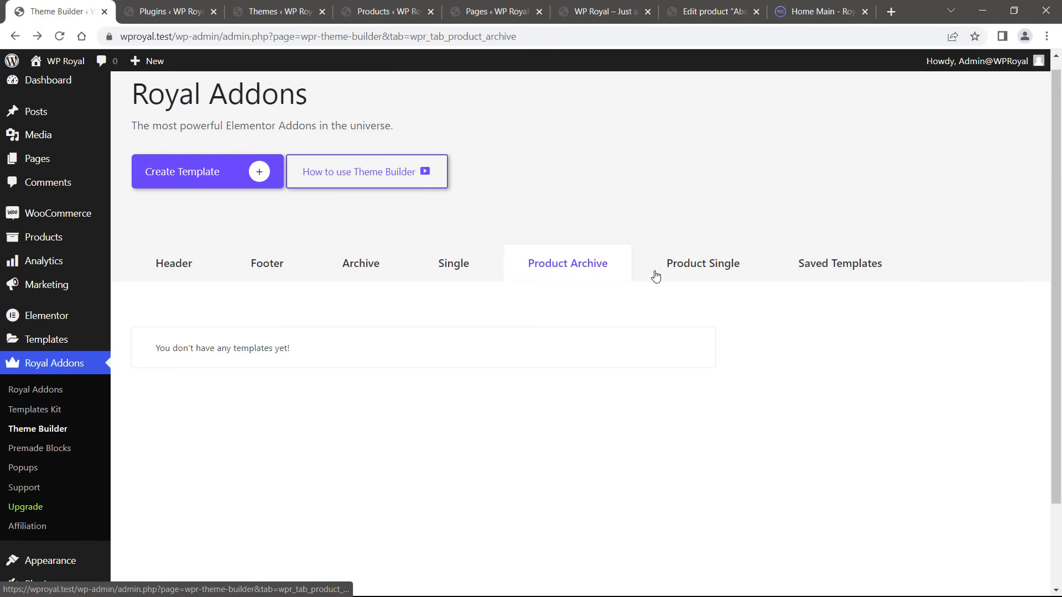
click(48, 370)
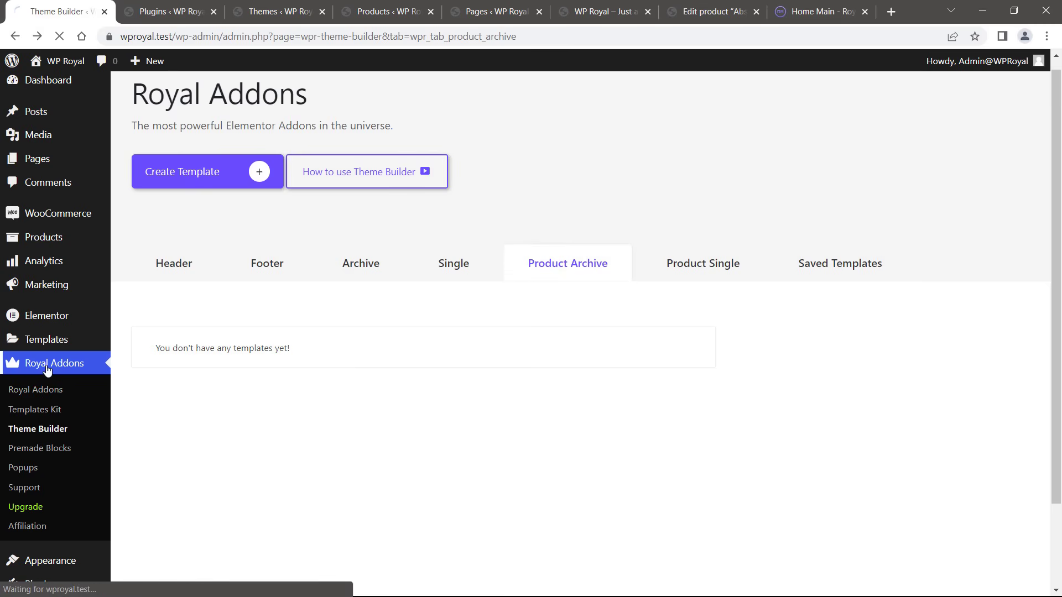
scroll(46, 370, down, 10)
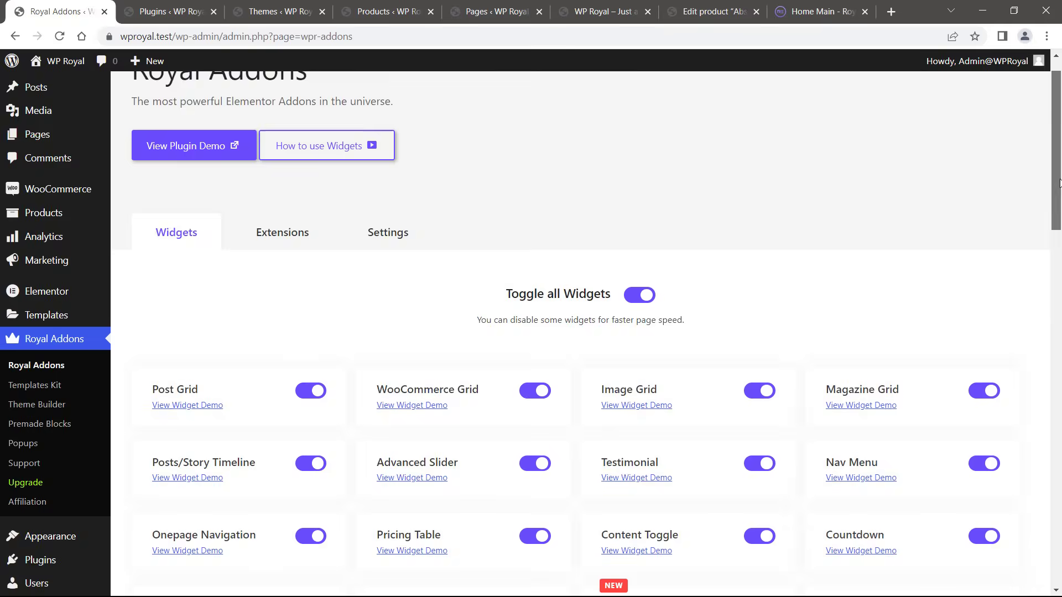
scroll(695, 205, down, 11)
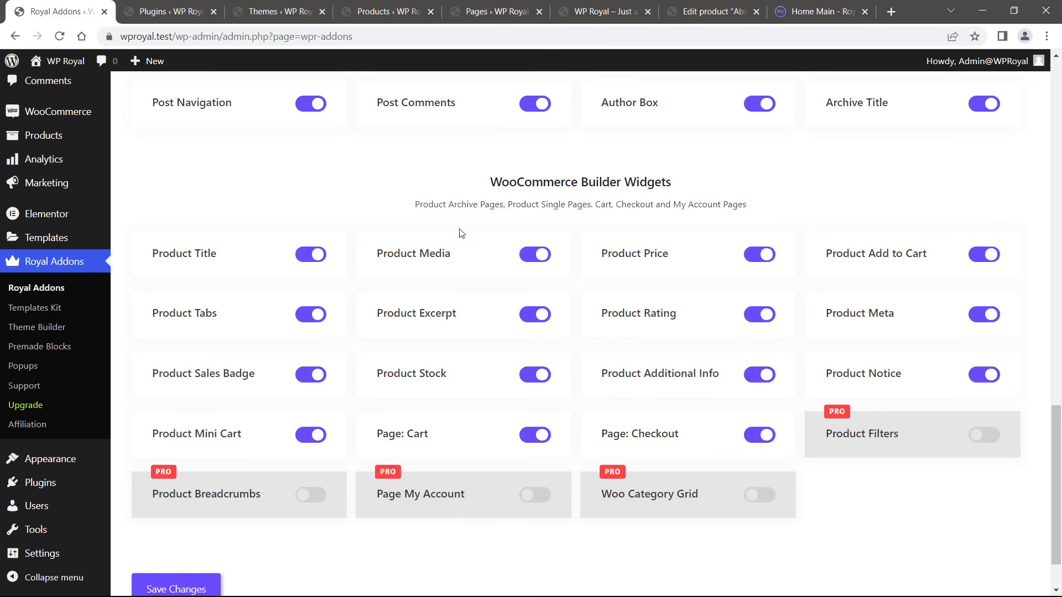
click(61, 327)
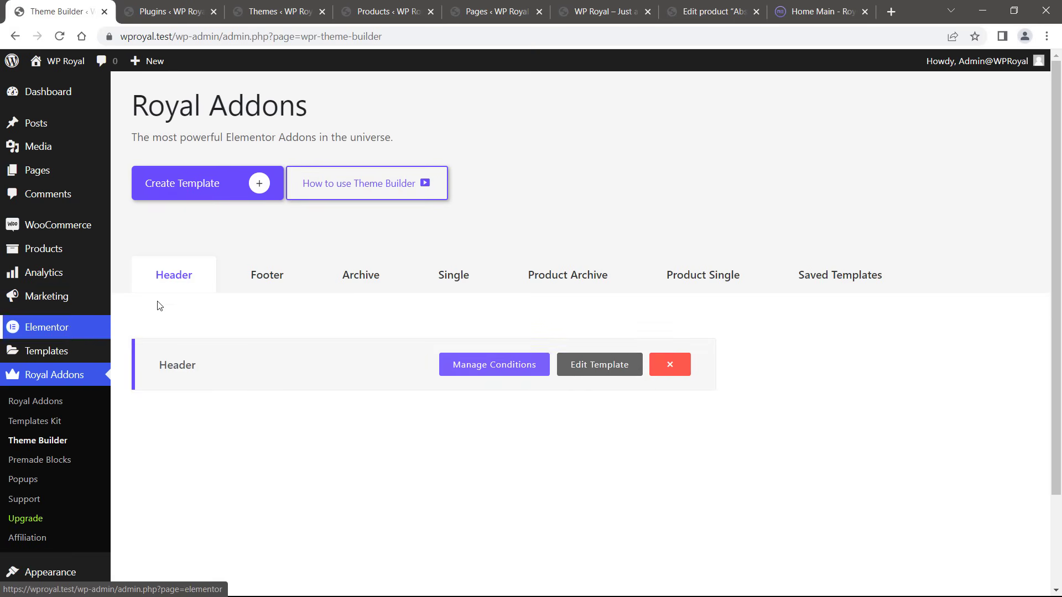
click(166, 19)
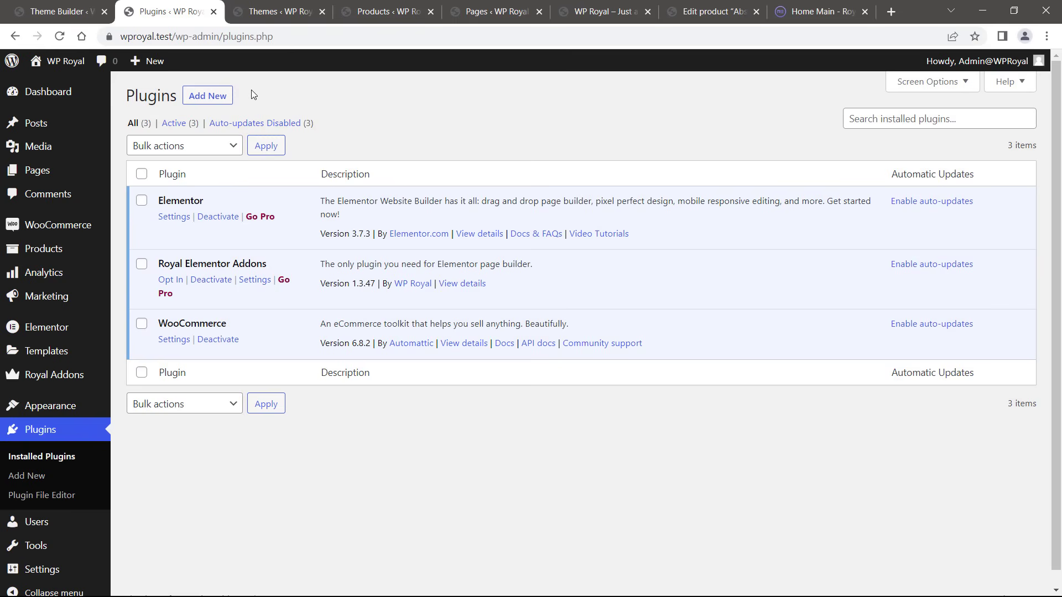
click(214, 11)
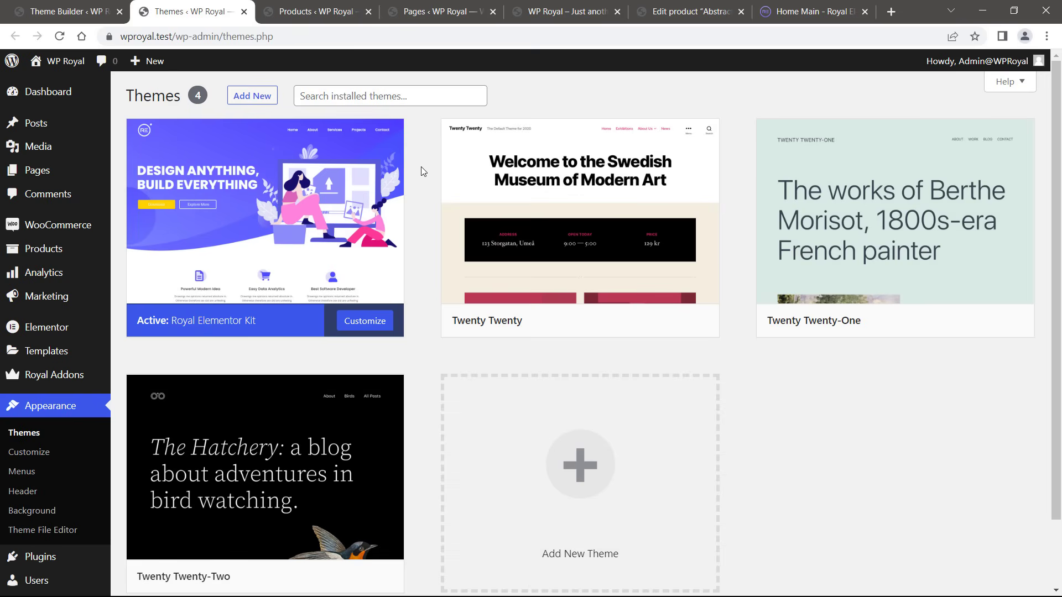
- Close the Themes, Products and Pages tabs
click(244, 12)
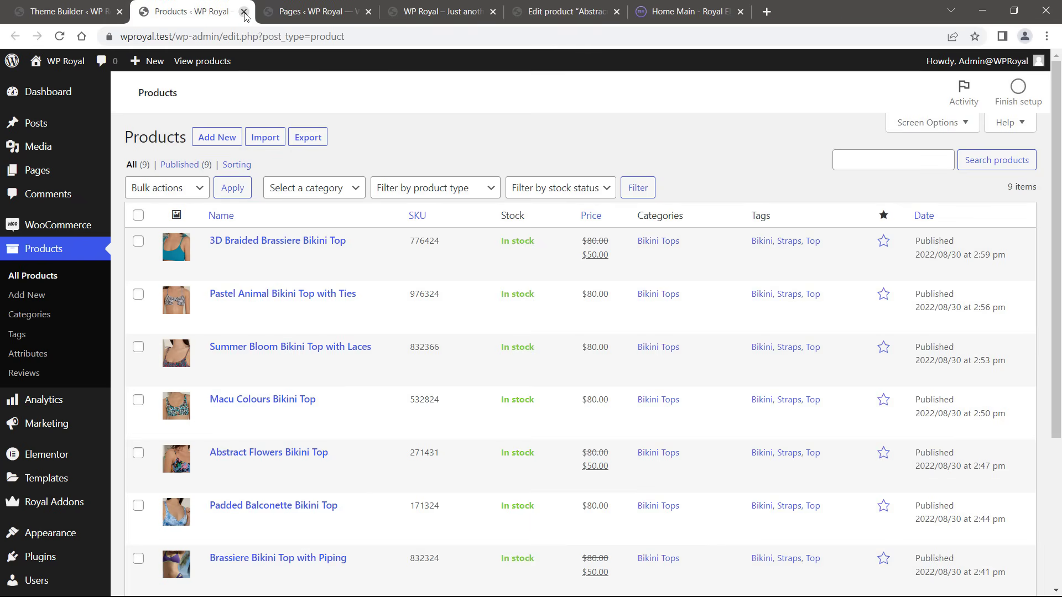
scroll(581, 354, down, 3)
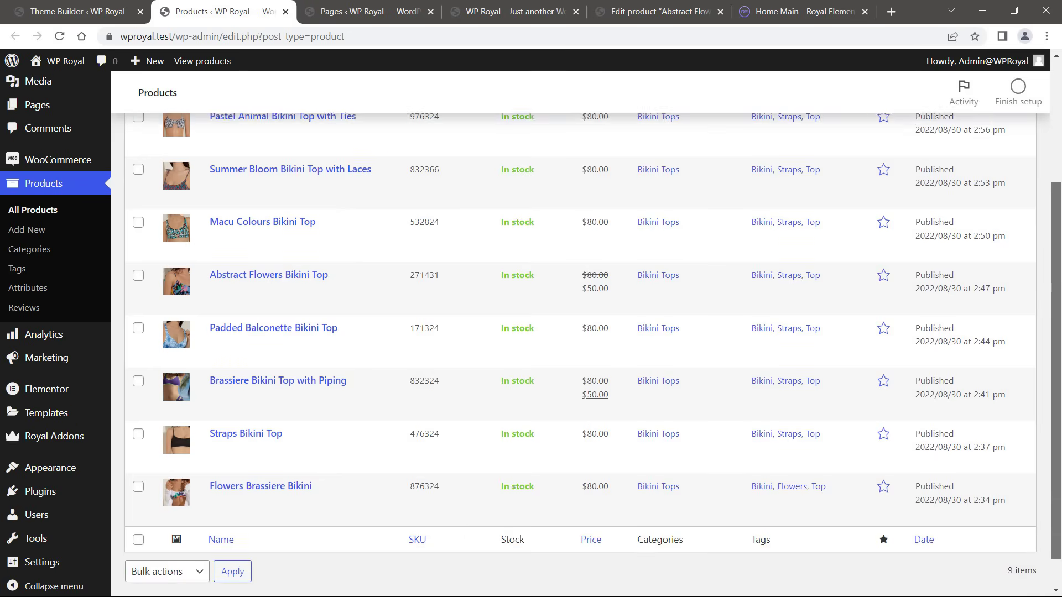
scroll(746, 148, up, 3)
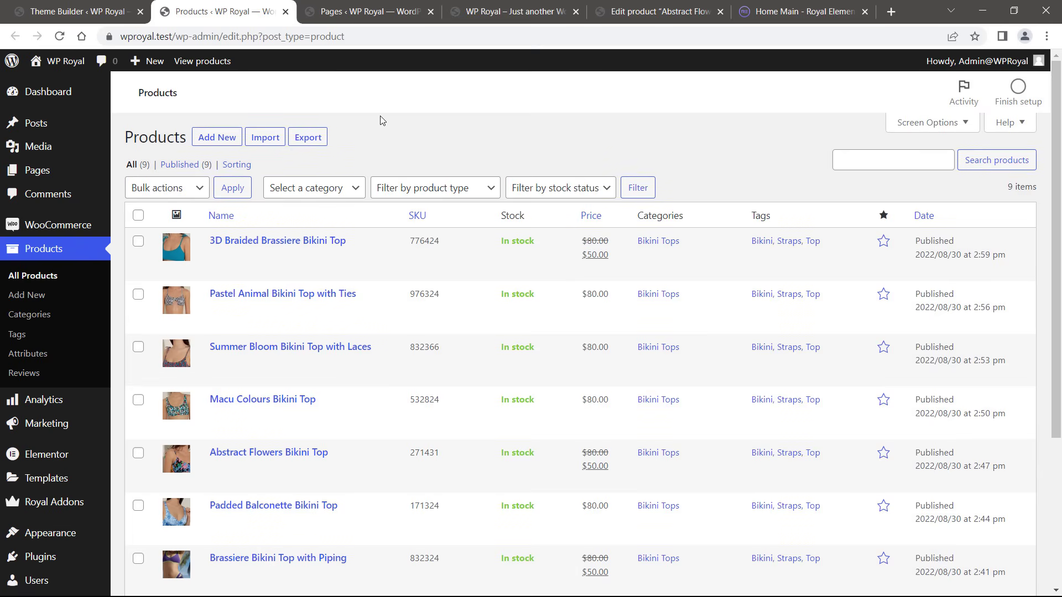
click(285, 11)
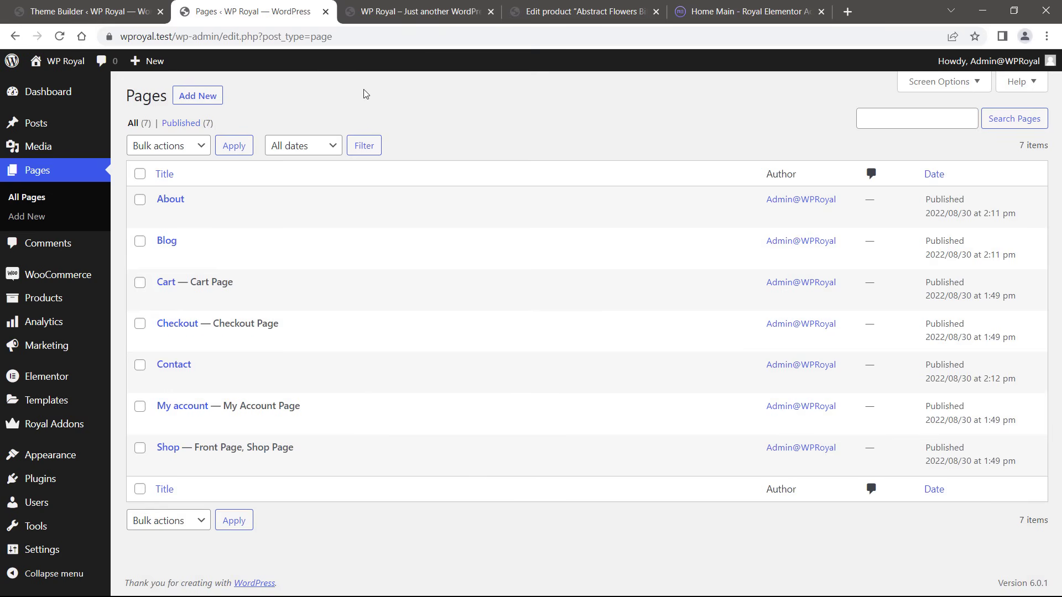
click(325, 11)
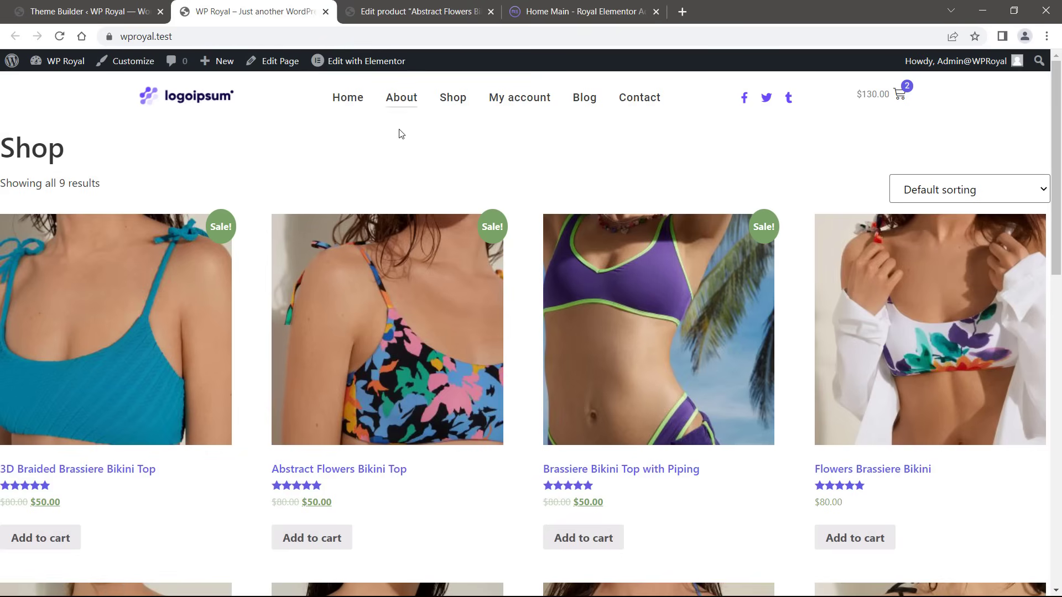
- Compare the live shop page with the empty Product Archive tab and begin a new template
click(114, 12)
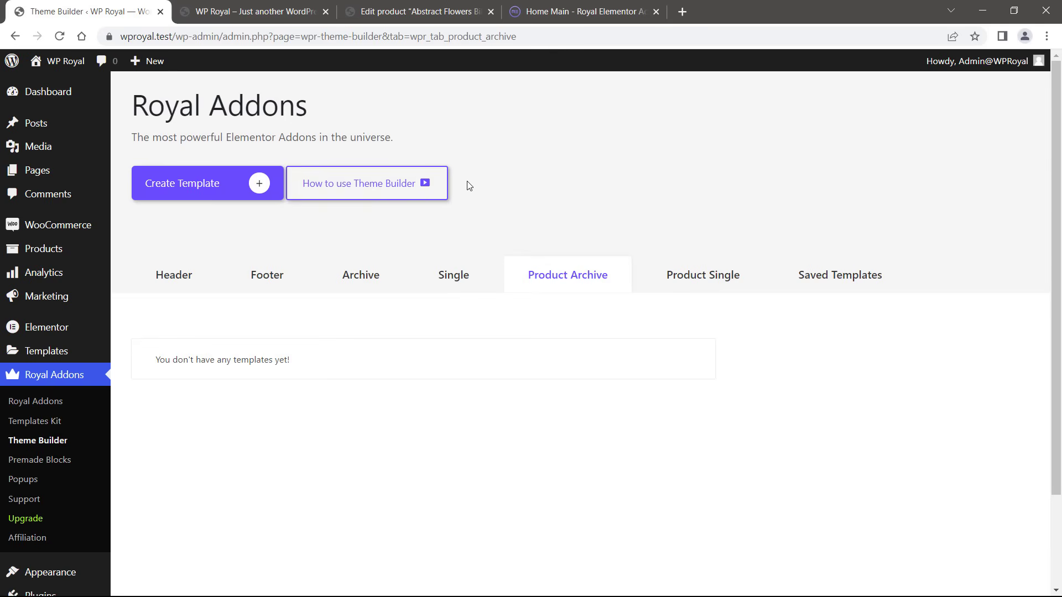
click(257, 12)
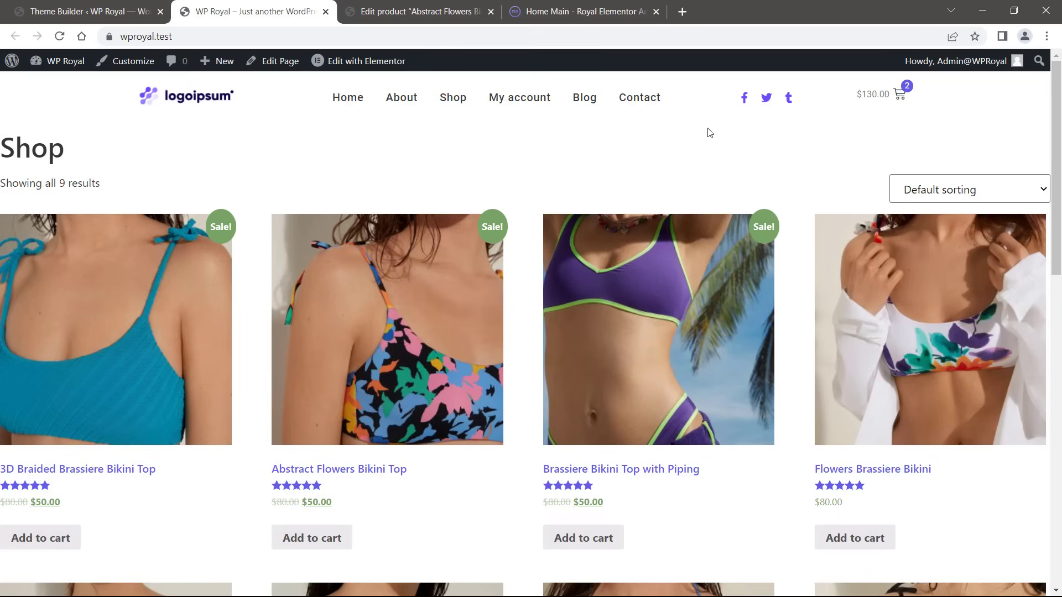
scroll(706, 130, down, 5)
scroll(365, 163, down, 5)
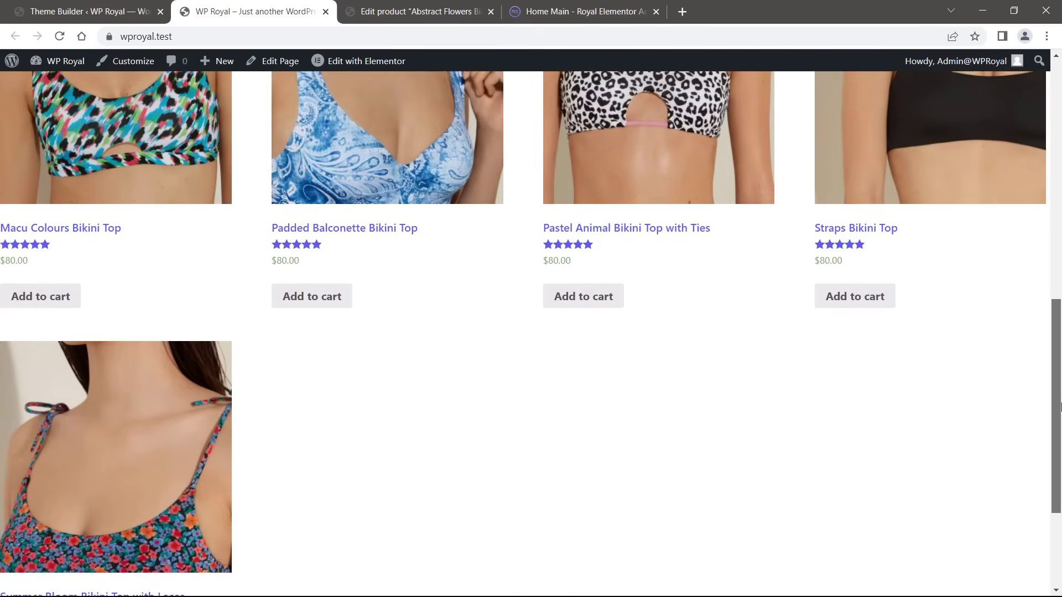
scroll(365, 163, up, 11)
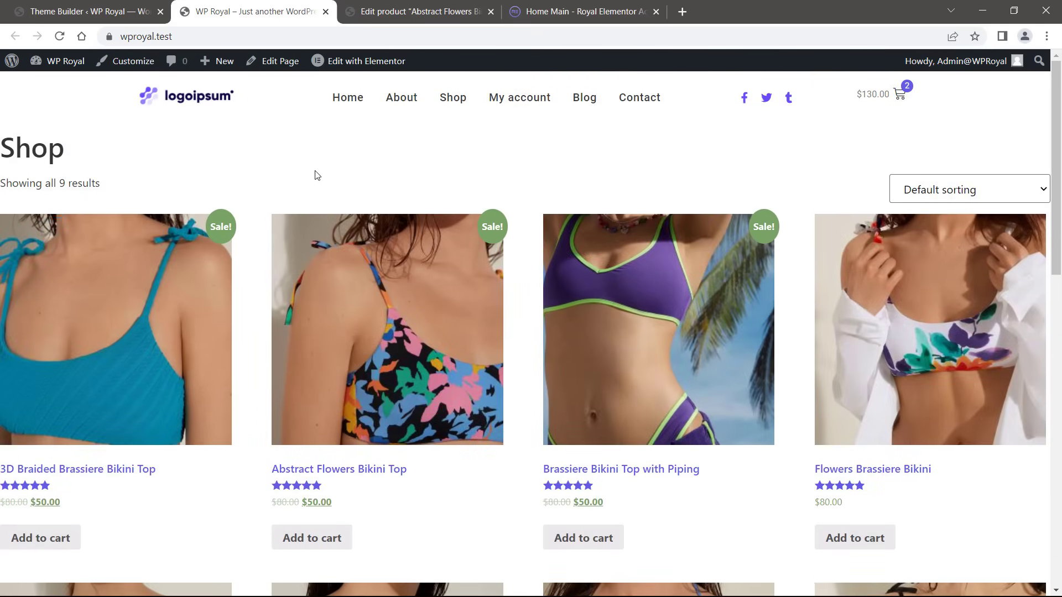
click(118, 12)
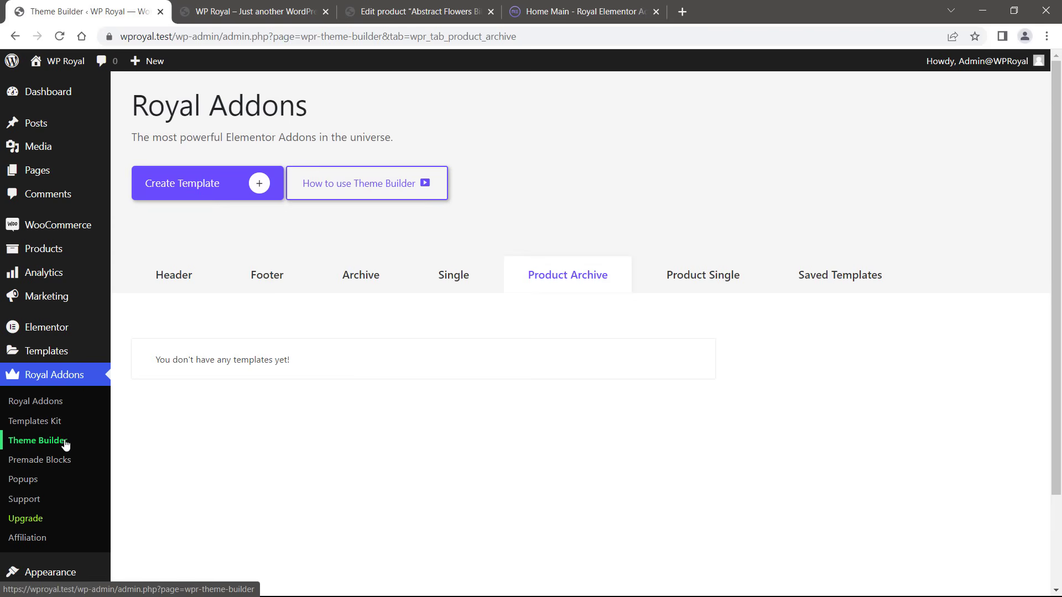
click(575, 277)
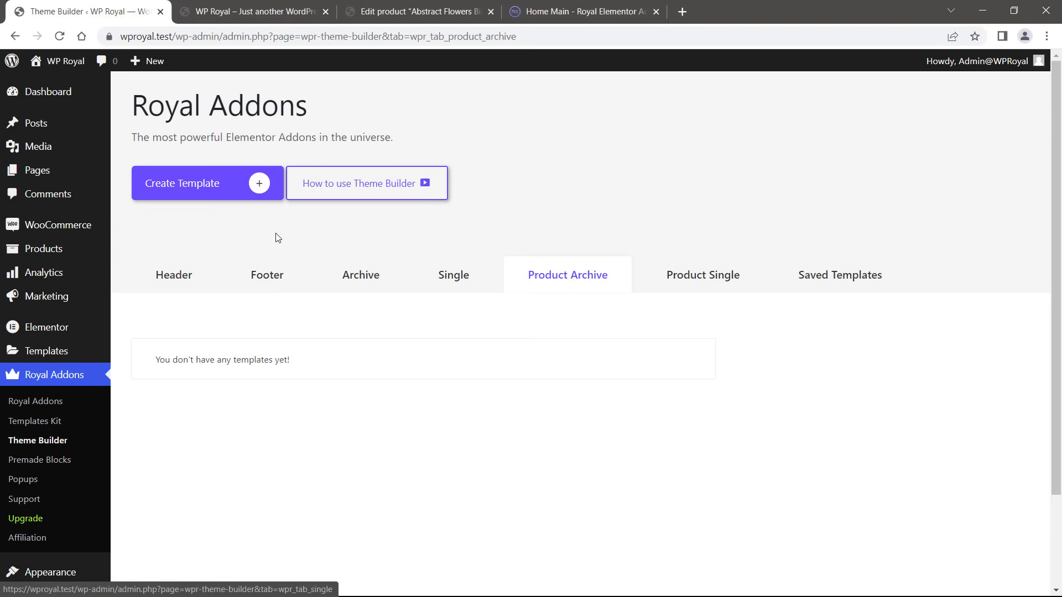
- Create a product-archive template named 'Shop Page' with a Products Archive display condition
click(261, 185)
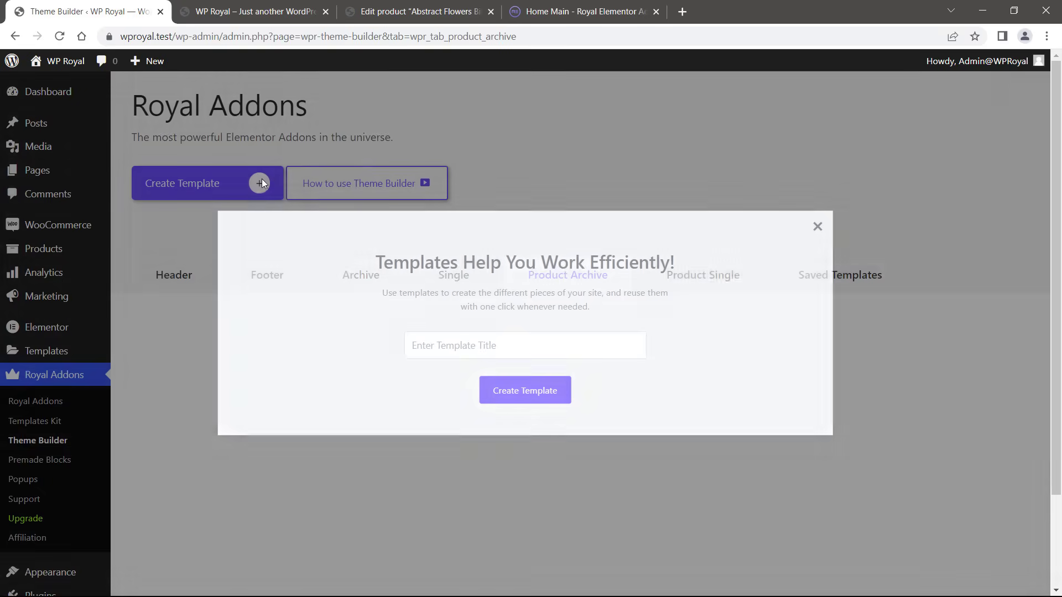
click(454, 344)
text(Shop Page)
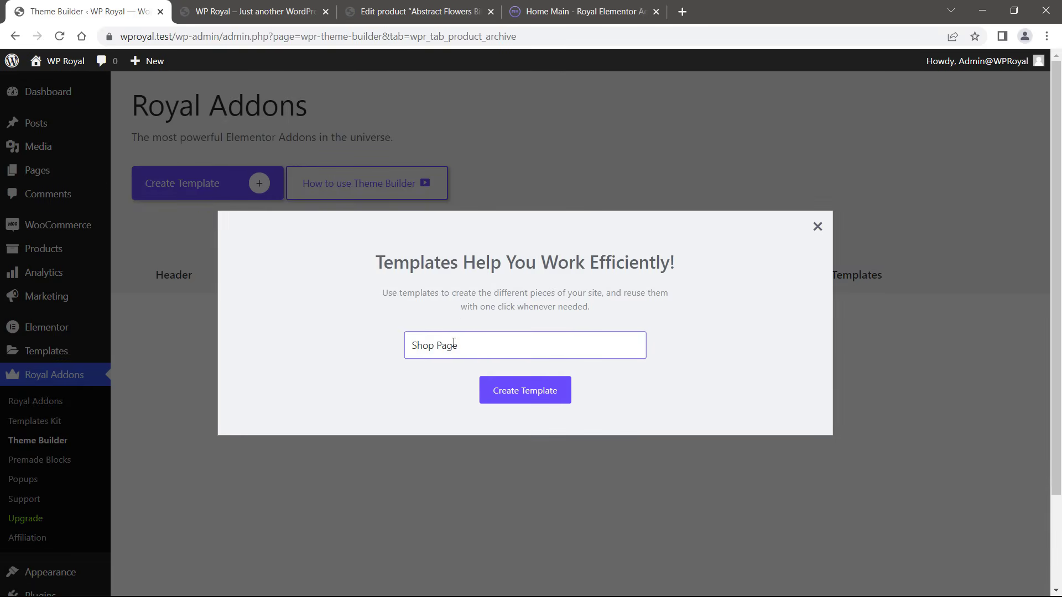
click(534, 390)
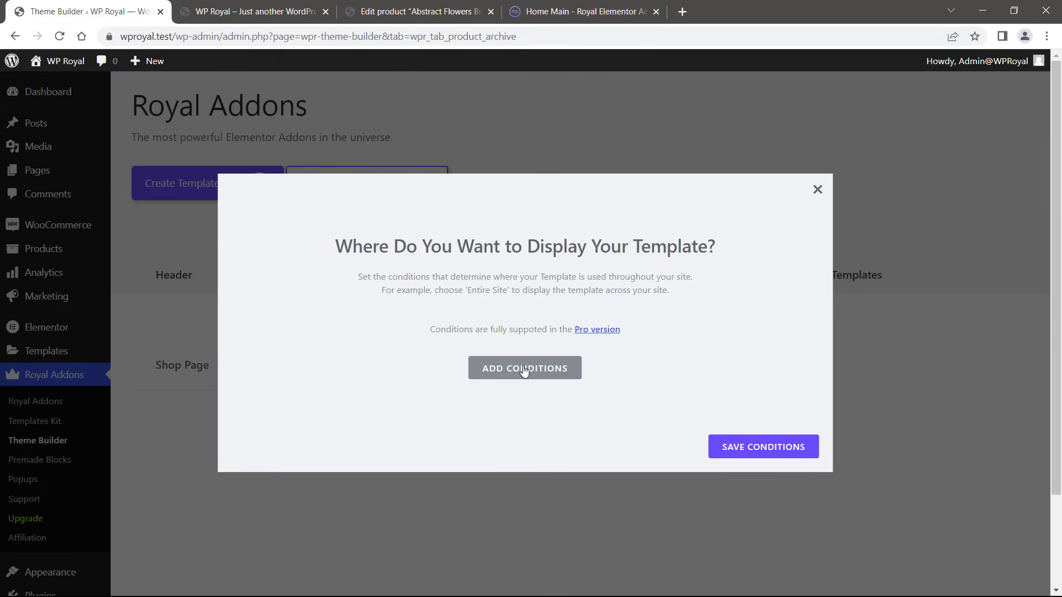
click(524, 369)
click(504, 320)
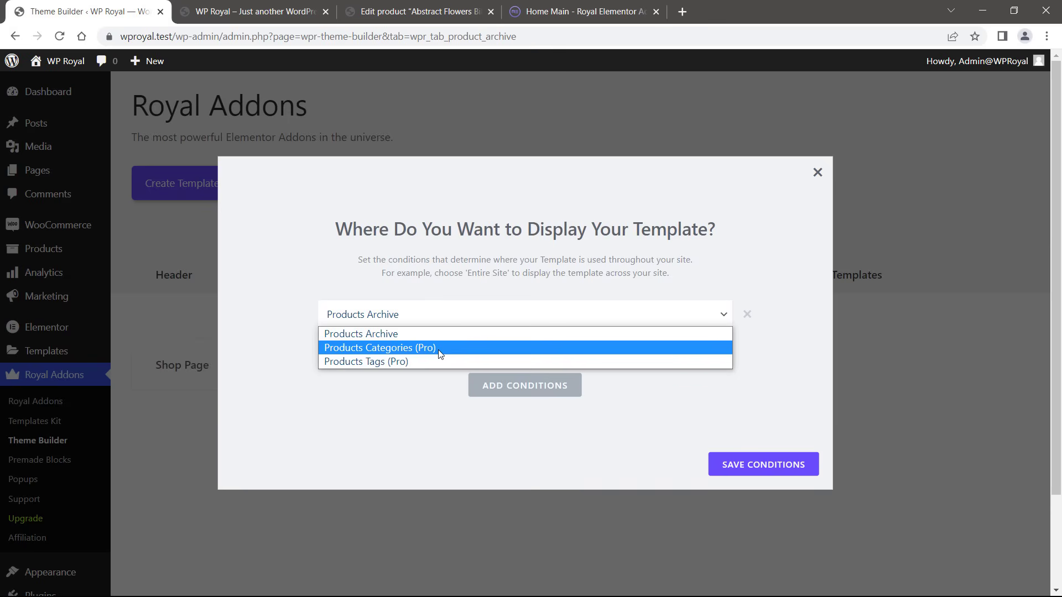
click(391, 334)
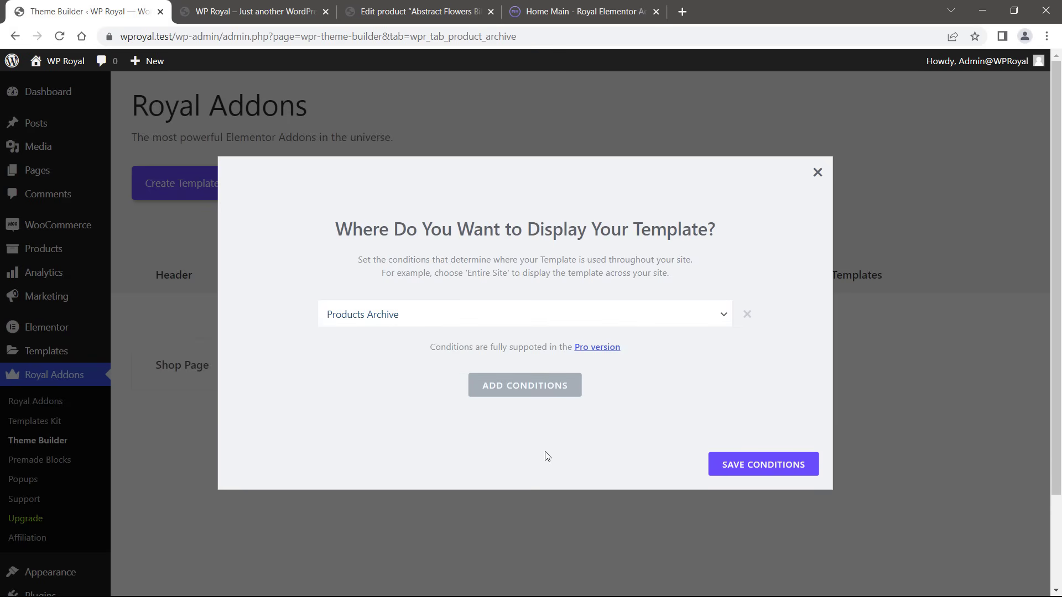
click(755, 466)
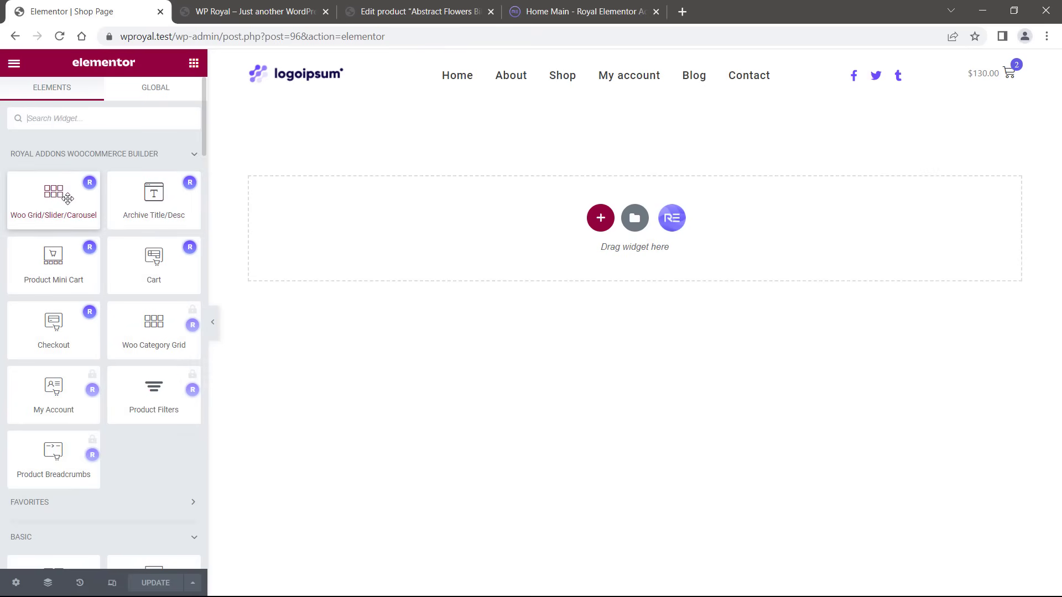
- Add a Woo Grid/Slider/Carousel widget and set its Query Products to Current Query
drag(70, 214, 439, 233)
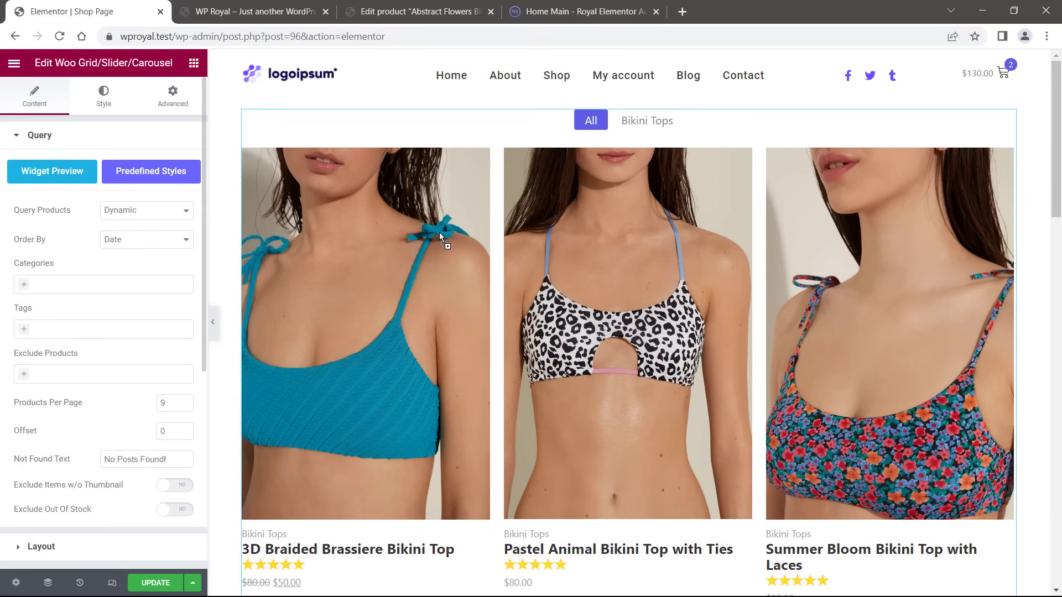
drag(1057, 151, 1060, 102)
click(148, 211)
click(140, 247)
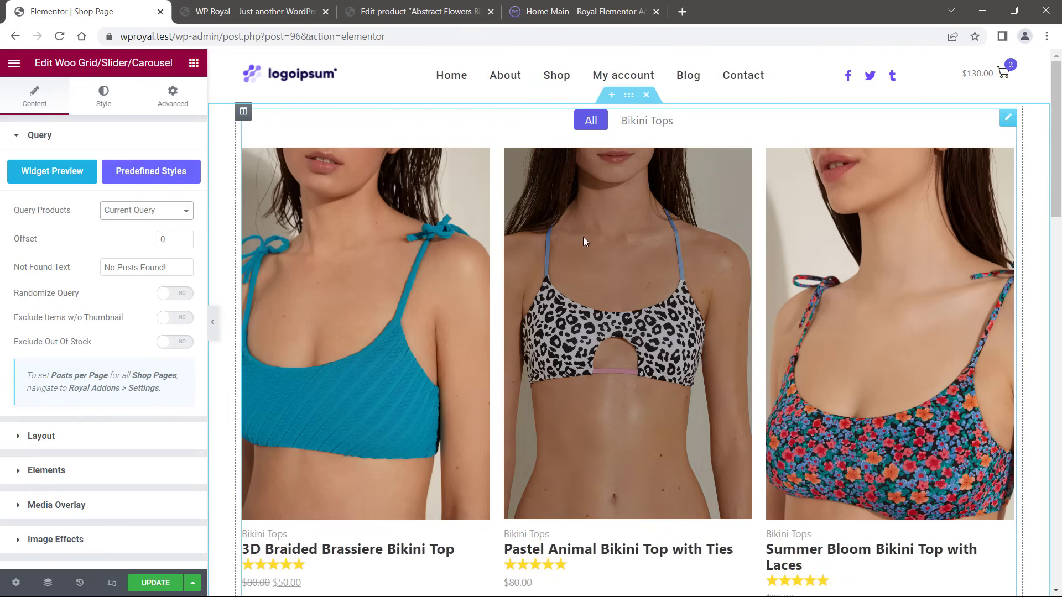
- Review the grid's layout, grid item elements and style settings
click(65, 144)
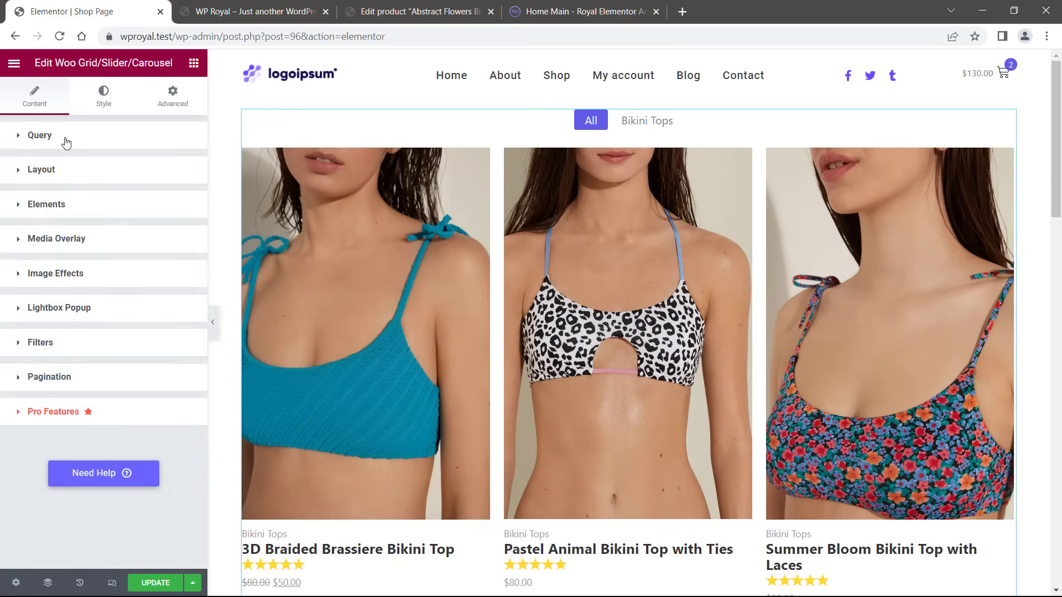
click(78, 176)
click(76, 138)
click(67, 206)
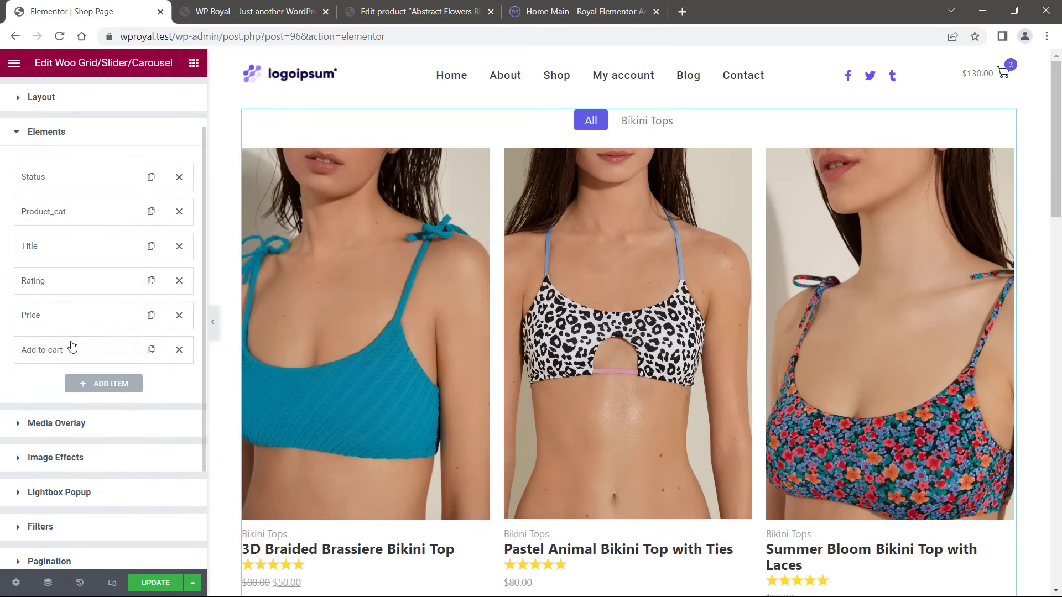
click(68, 135)
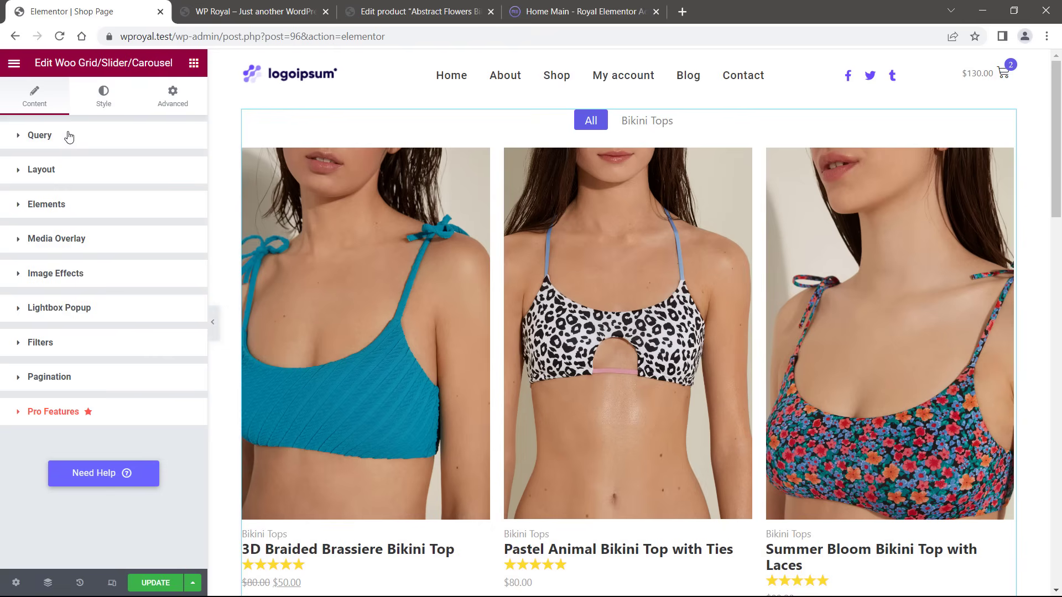
click(103, 97)
click(55, 98)
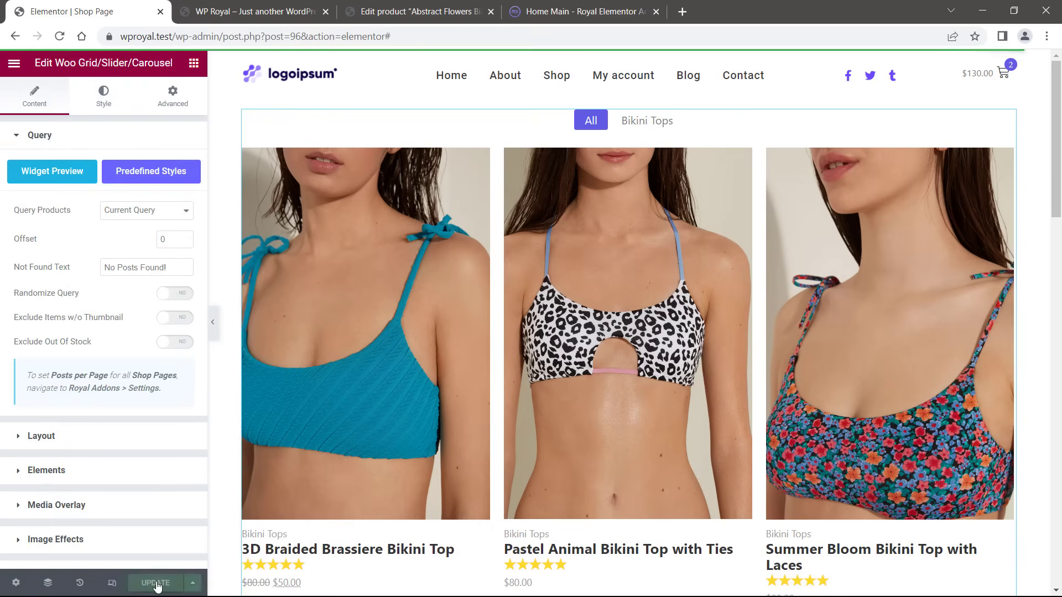
- Reload the live Shop page to see the three-column grid with All and Bikini Tops filters
click(247, 13)
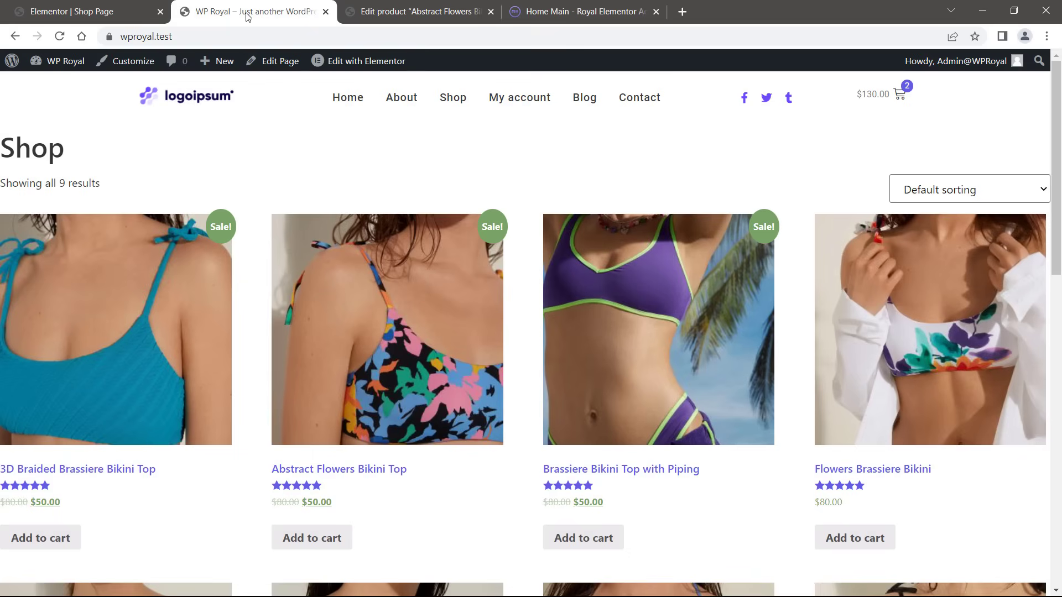
click(60, 37)
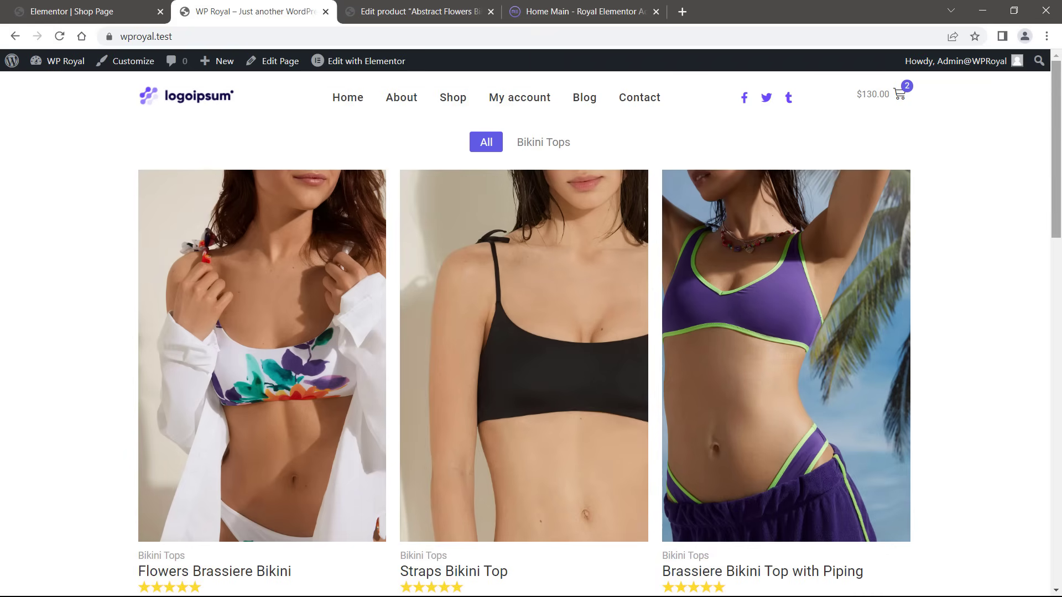
mouse_move(1060, 143)
mouse_down()
mouse_move(1060, 394)
mouse_move(1060, 140)
mouse_up()
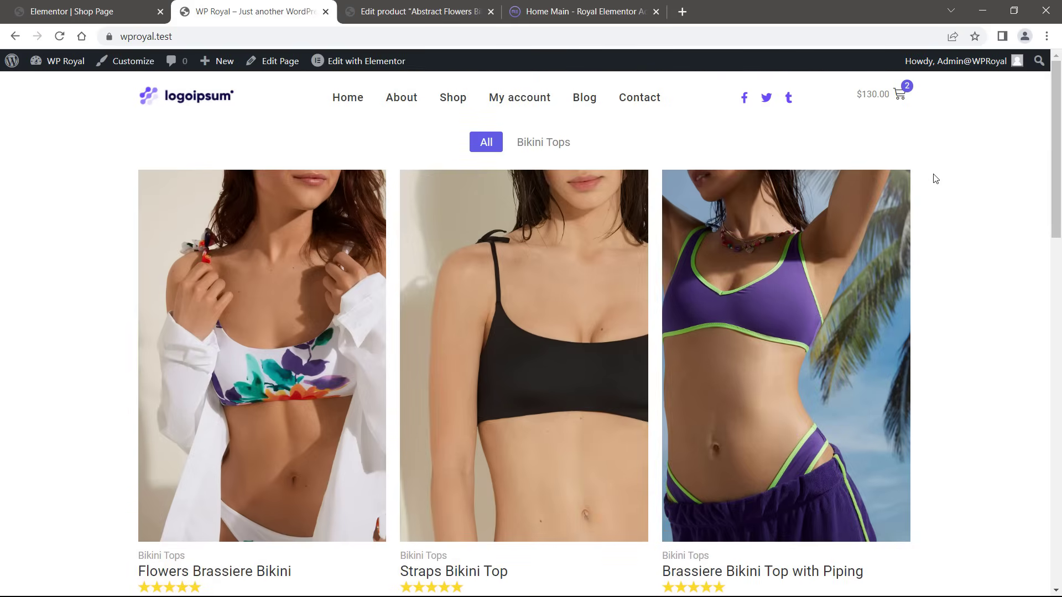
- Exit Elementor to the dashboard and show the Theme Builder's empty Product Single templates
click(108, 13)
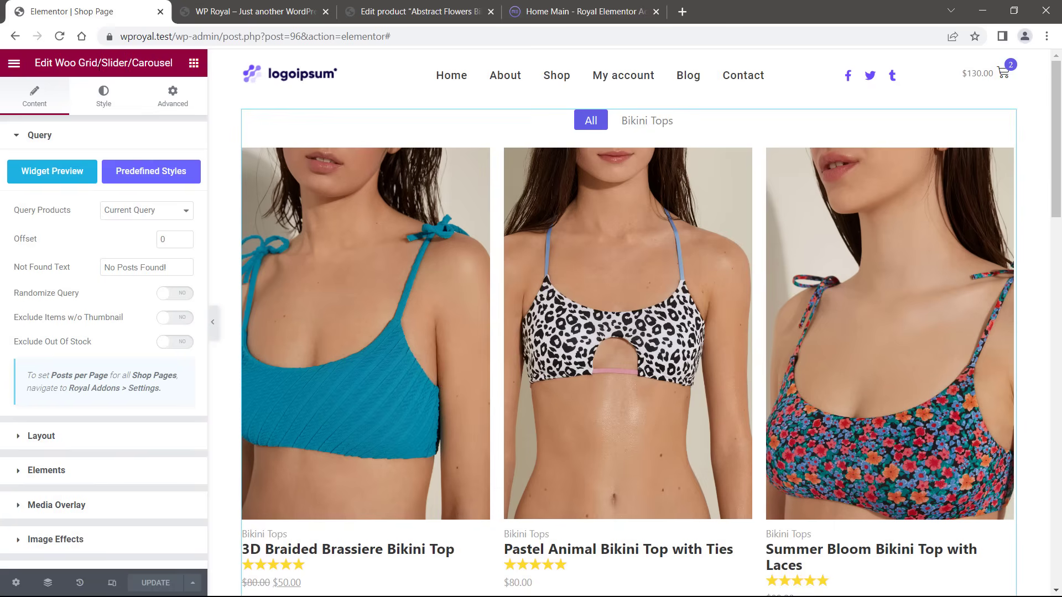
click(16, 65)
click(52, 275)
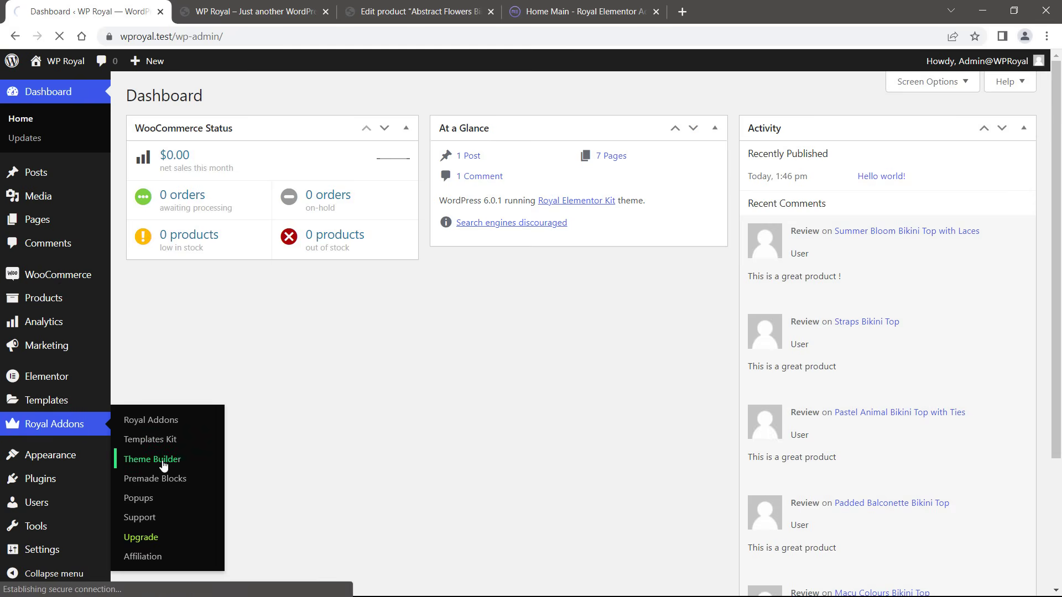
click(162, 464)
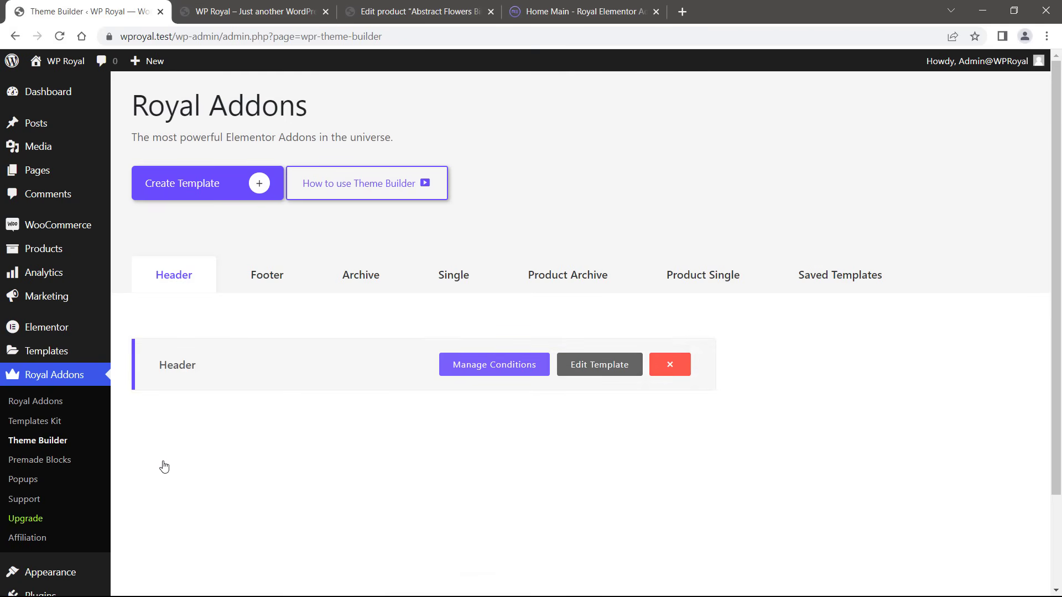
click(693, 279)
scroll(447, 233, down, 1)
scroll(528, 222, up, 1)
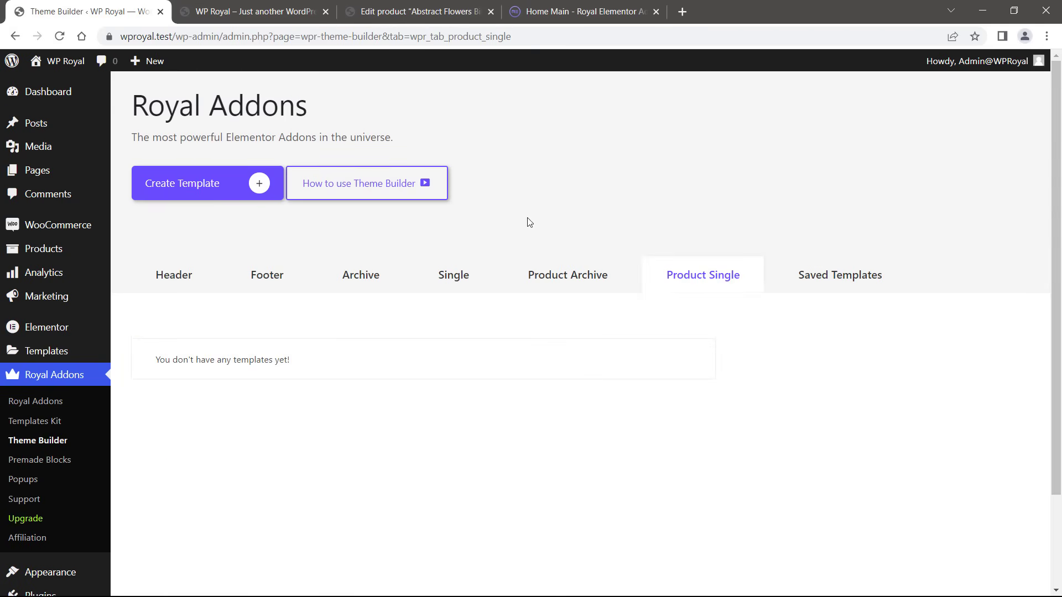
- Create a 'Single Product' template with a Products display condition
click(258, 187)
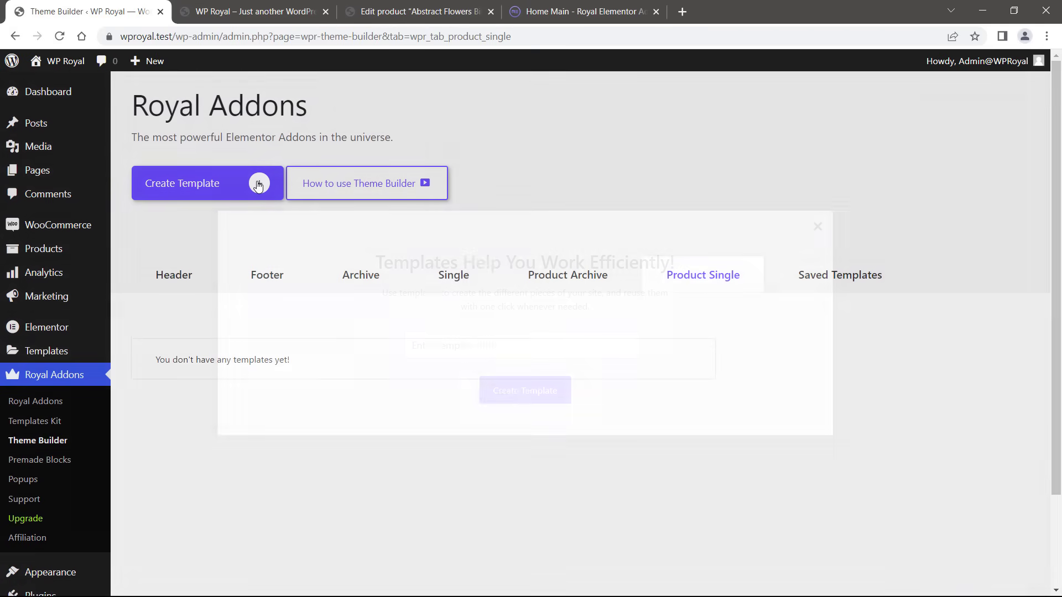
click(445, 345)
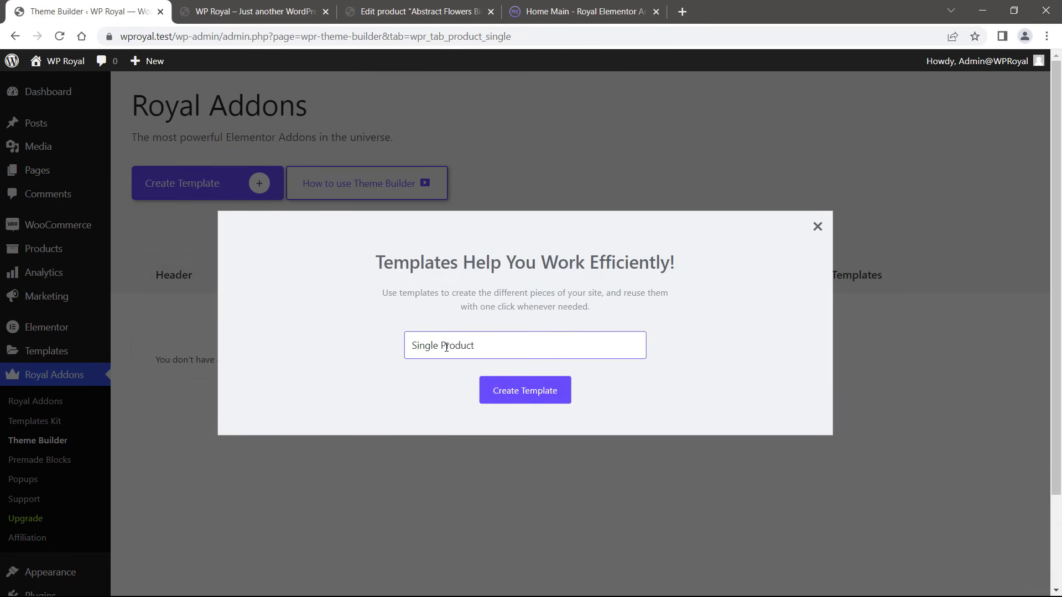
click(527, 390)
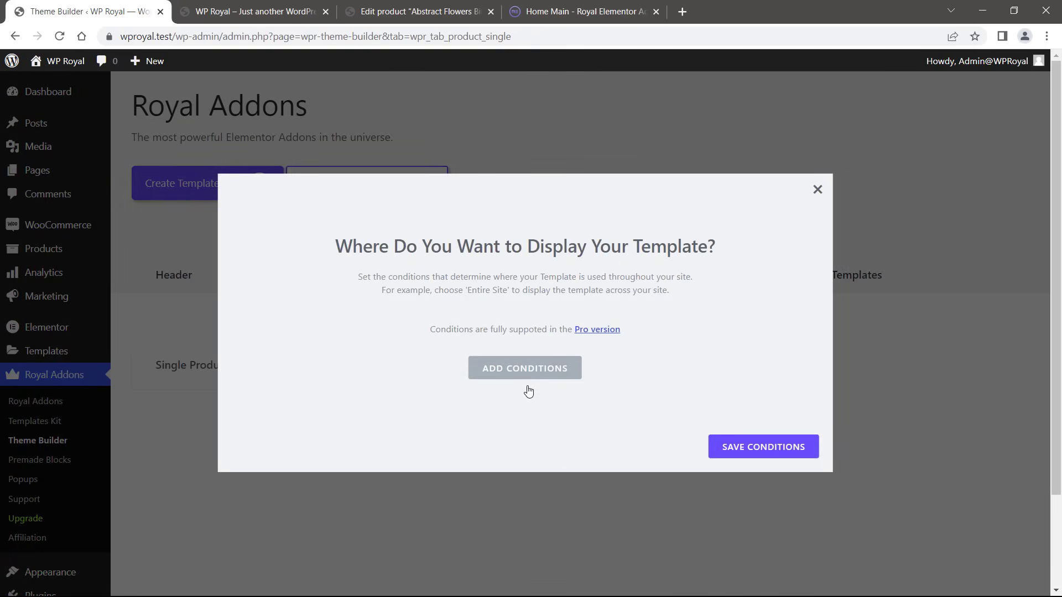
click(529, 373)
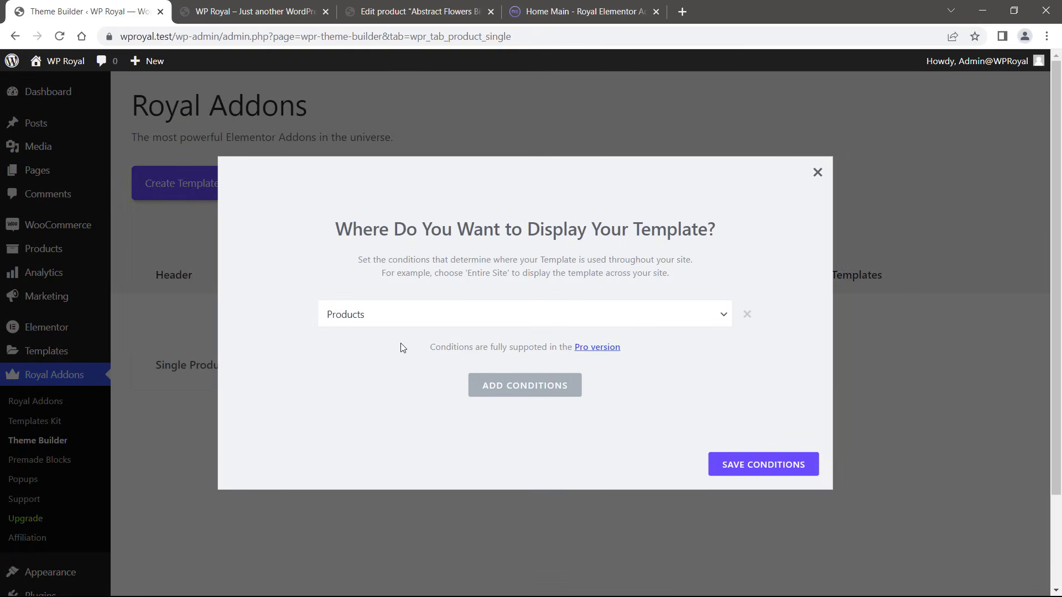
click(410, 317)
click(410, 318)
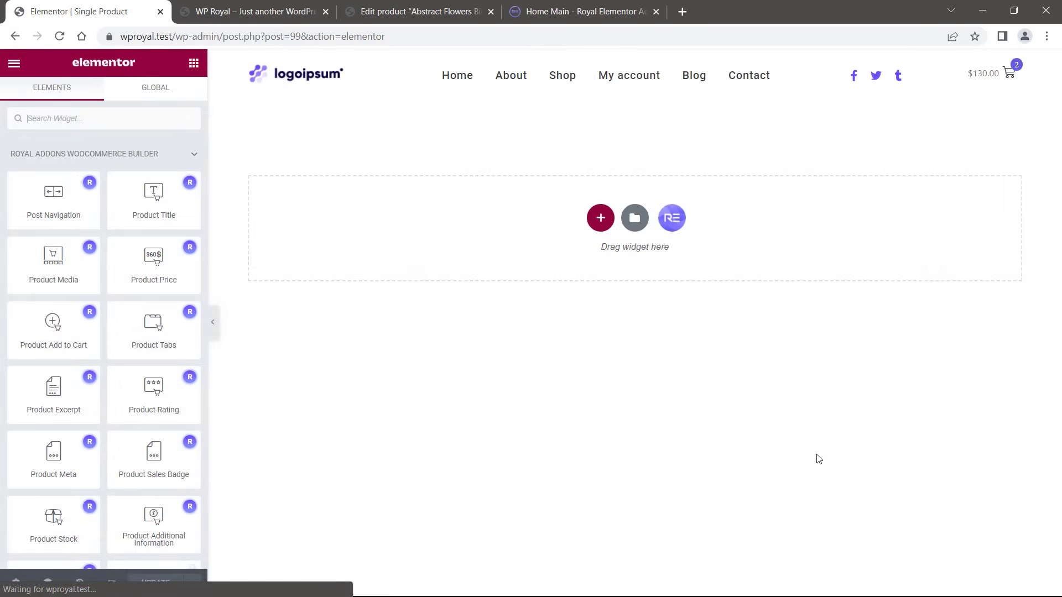
- Add a two-column section and widen its left column
click(601, 221)
click(534, 255)
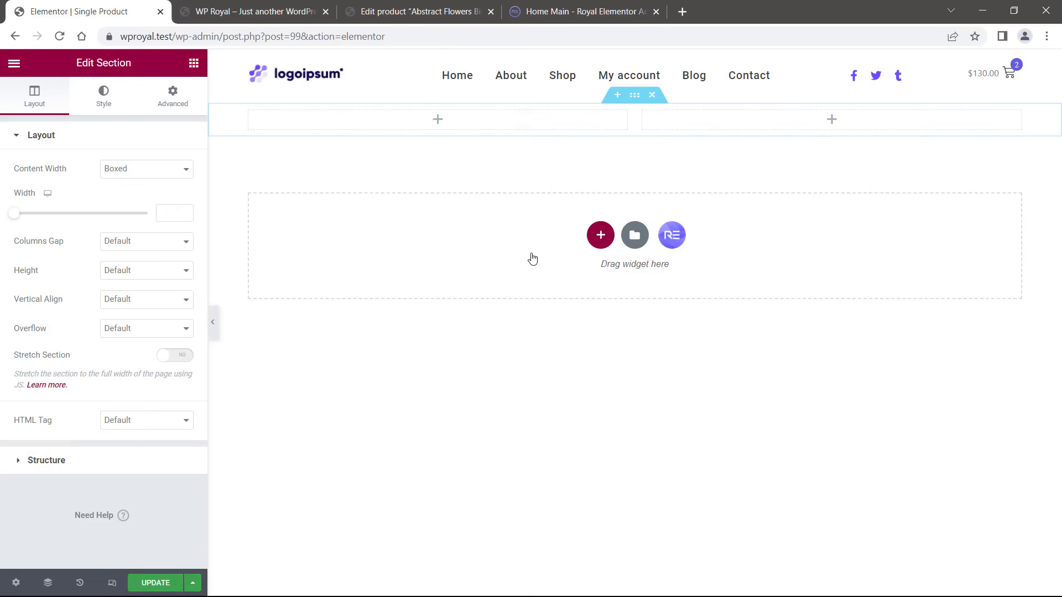
click(193, 64)
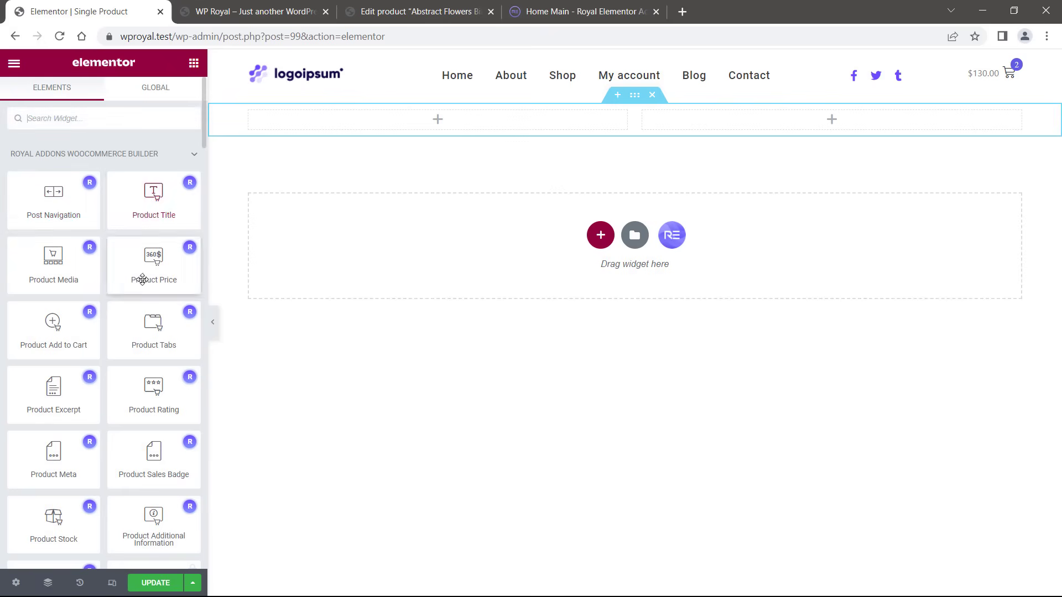
scroll(72, 320, down, 2)
scroll(72, 320, down, 3)
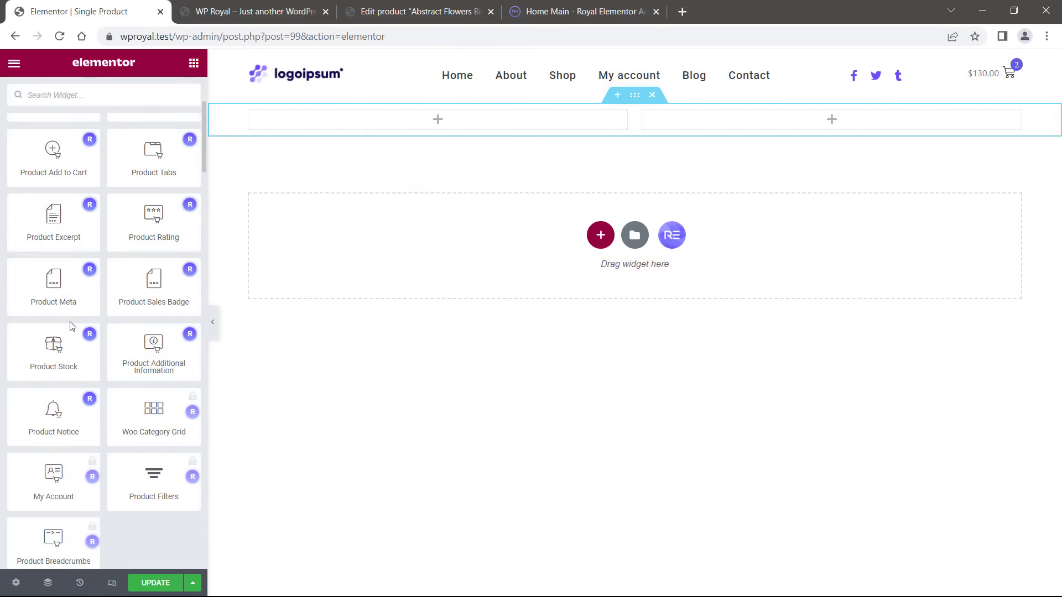
scroll(72, 320, up, 5)
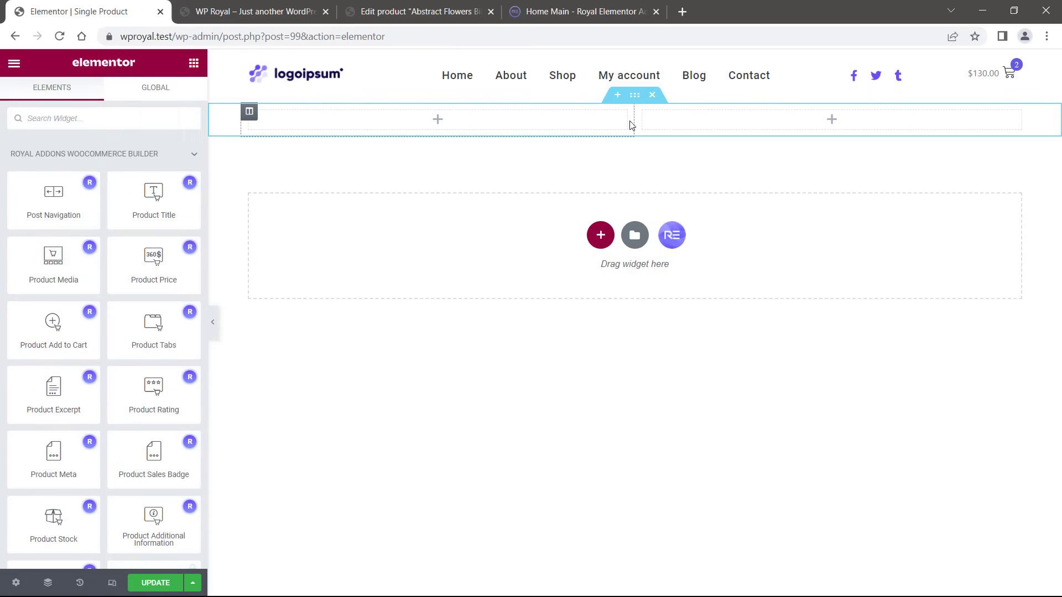
drag(634, 120, 679, 118)
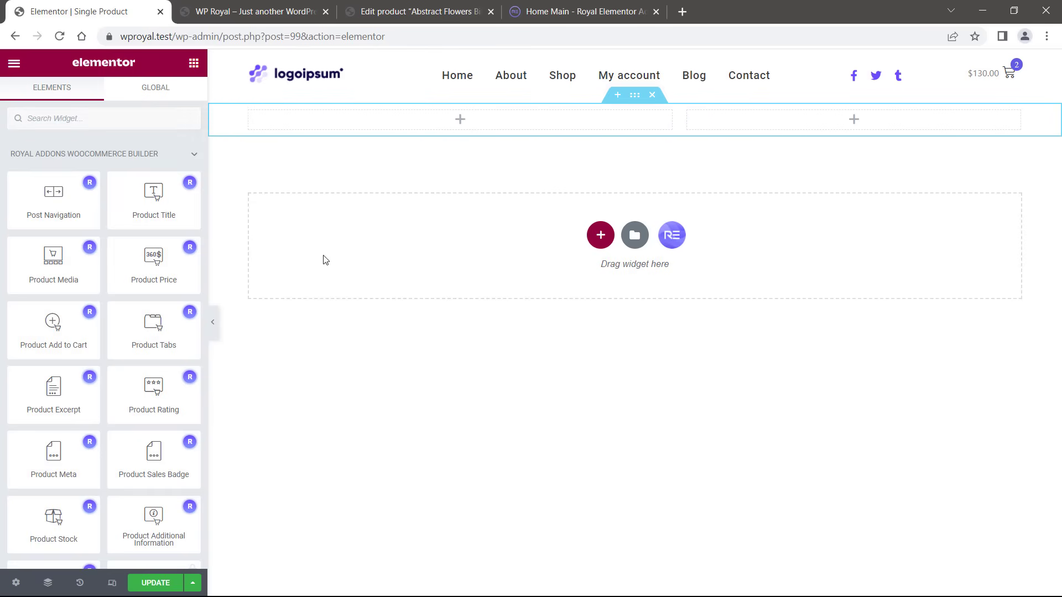
- Place the Product Media gallery in the left column and preview its image slider
drag(74, 273, 466, 131)
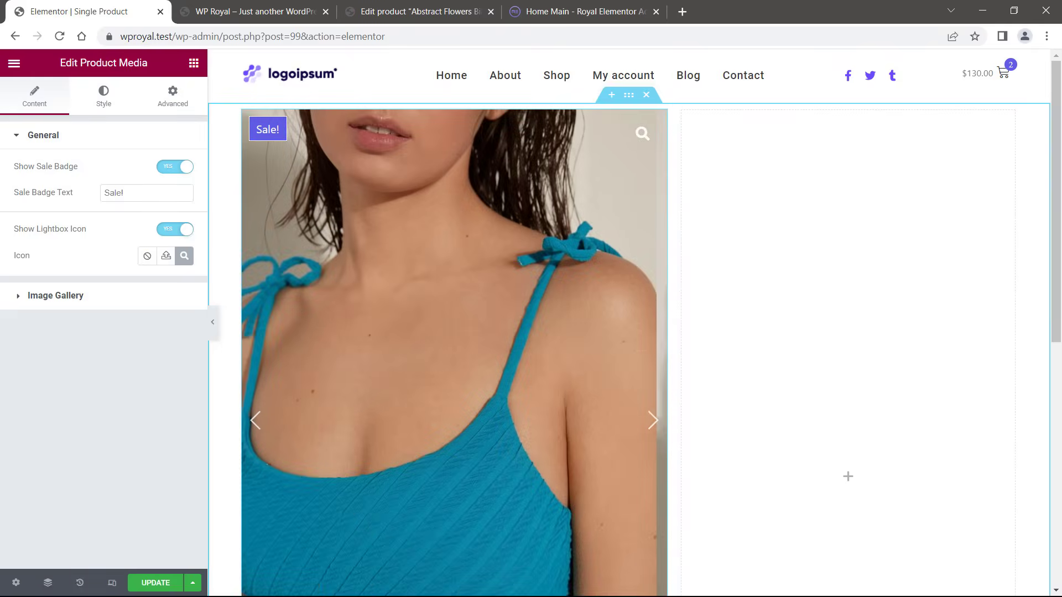
scroll(652, 298, down, 2)
click(653, 301)
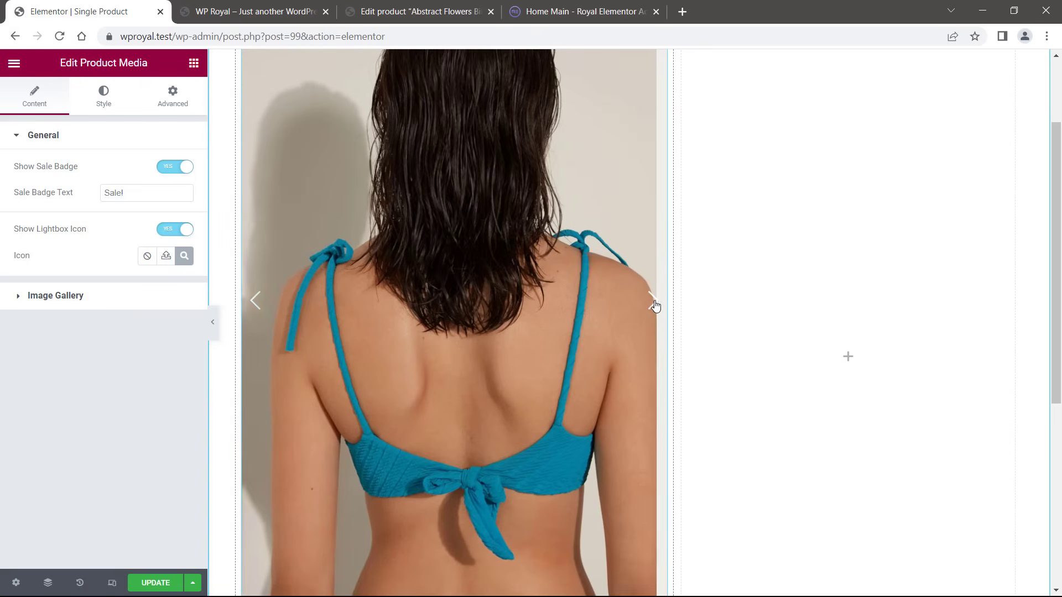
scroll(654, 306, down, 5)
scroll(931, 398, up, 7)
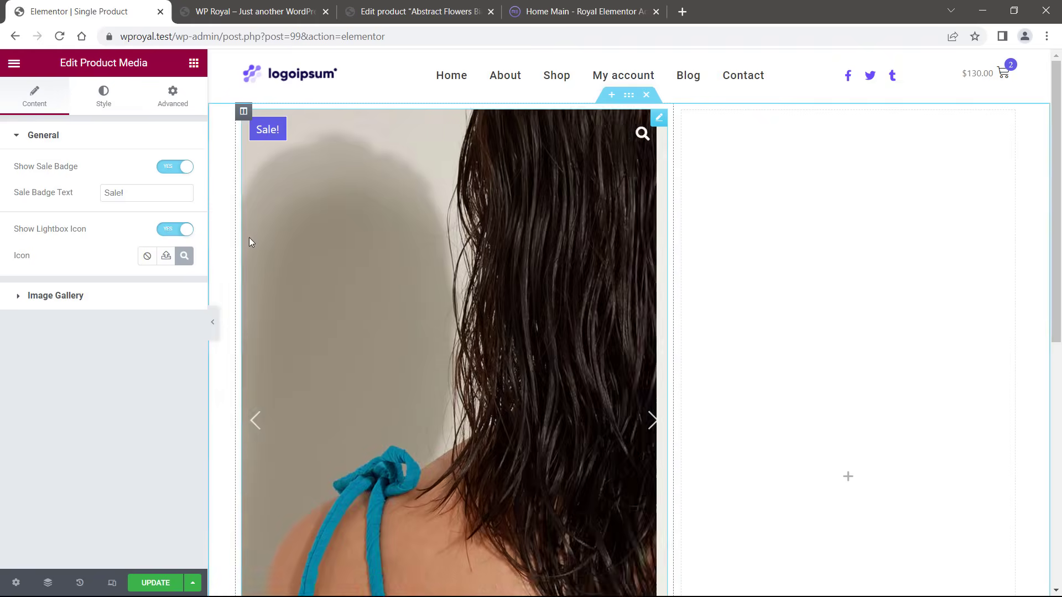
click(193, 64)
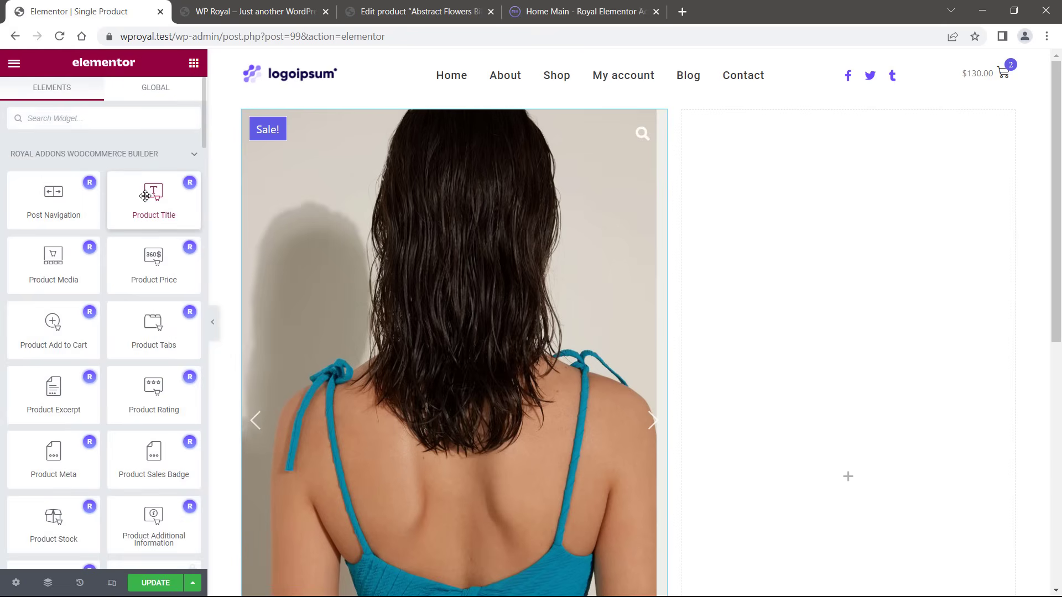
- Add the Product Title and a five-star Product Rating beneath it in the right column
drag(154, 197, 784, 171)
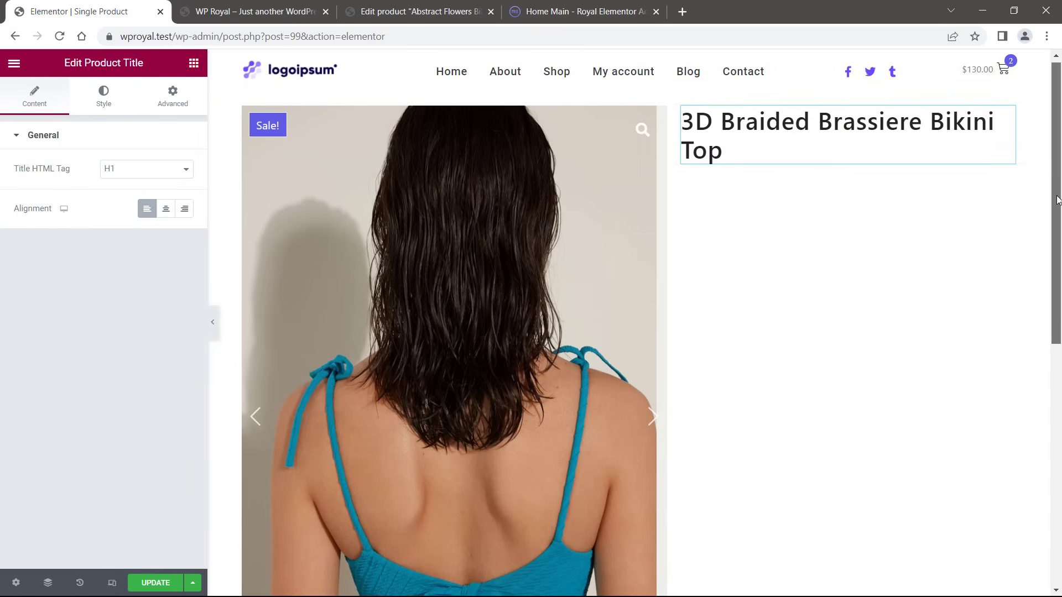
scroll(1054, 202, down, 1)
click(194, 64)
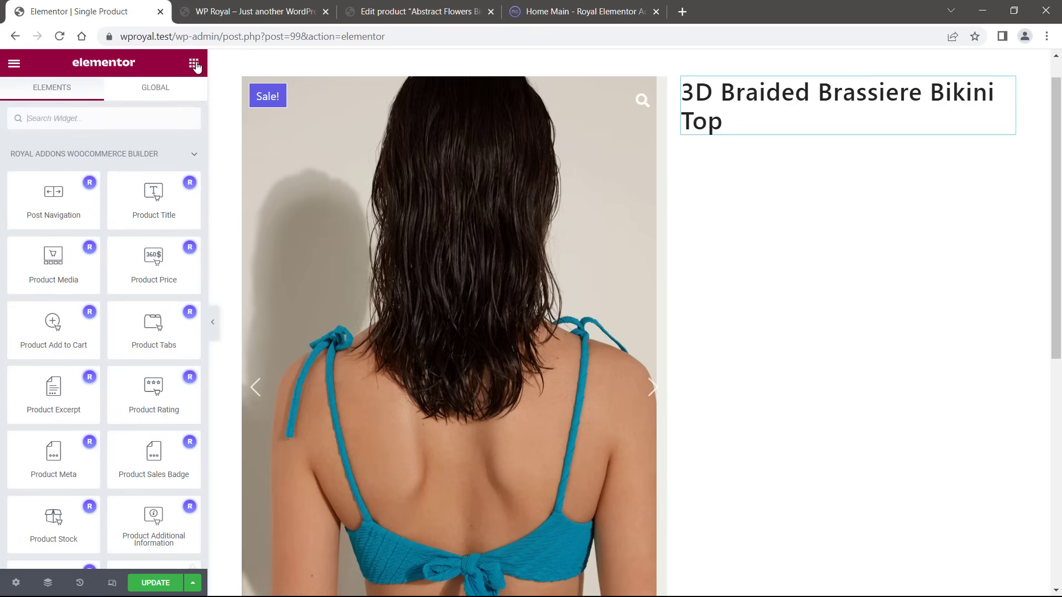
scroll(1059, 294, down, 1)
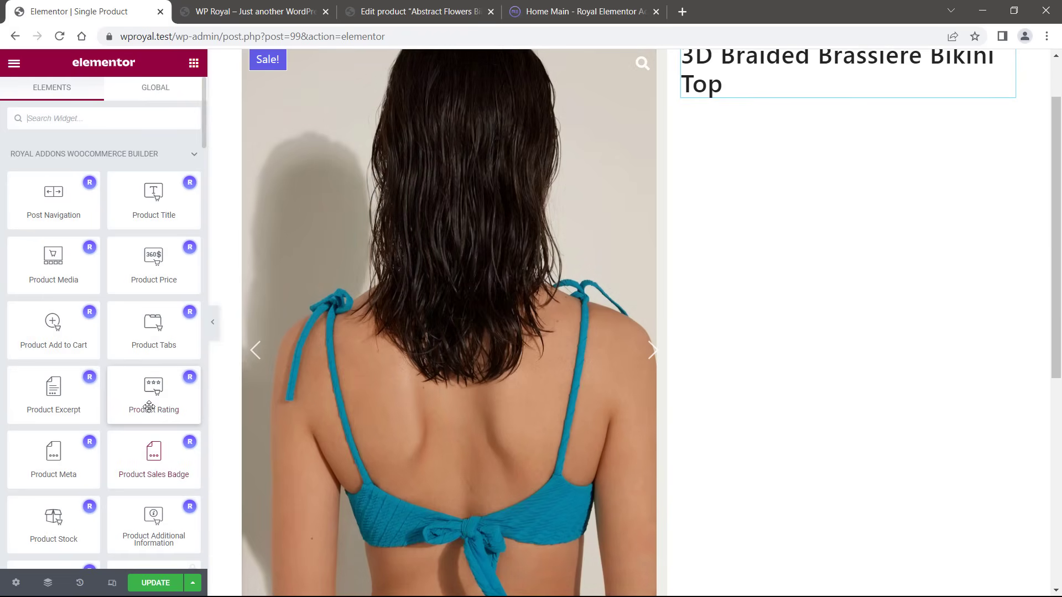
drag(148, 402, 711, 103)
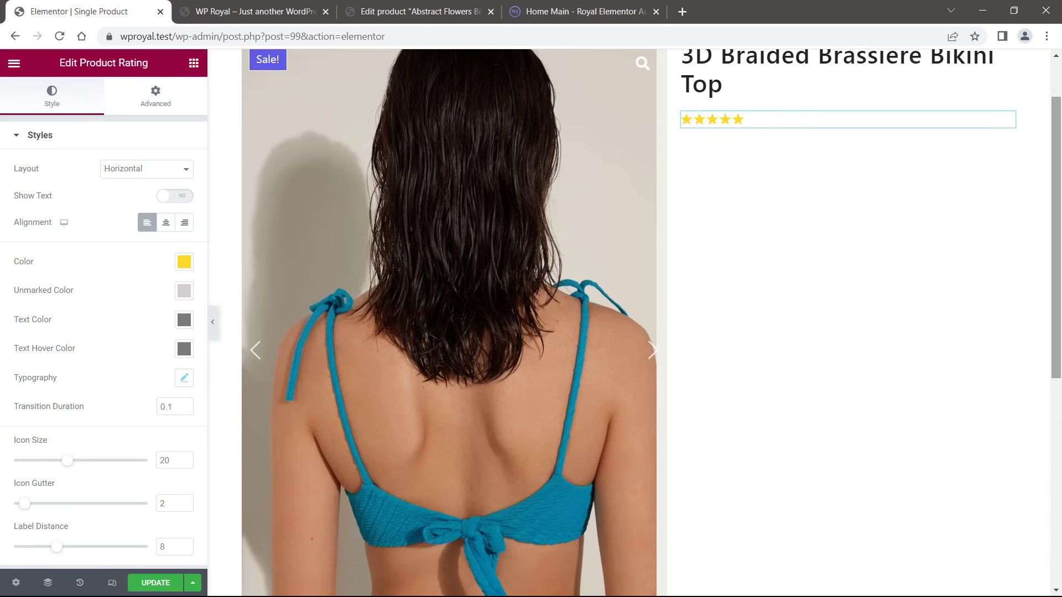
drag(1059, 260, 1059, 238)
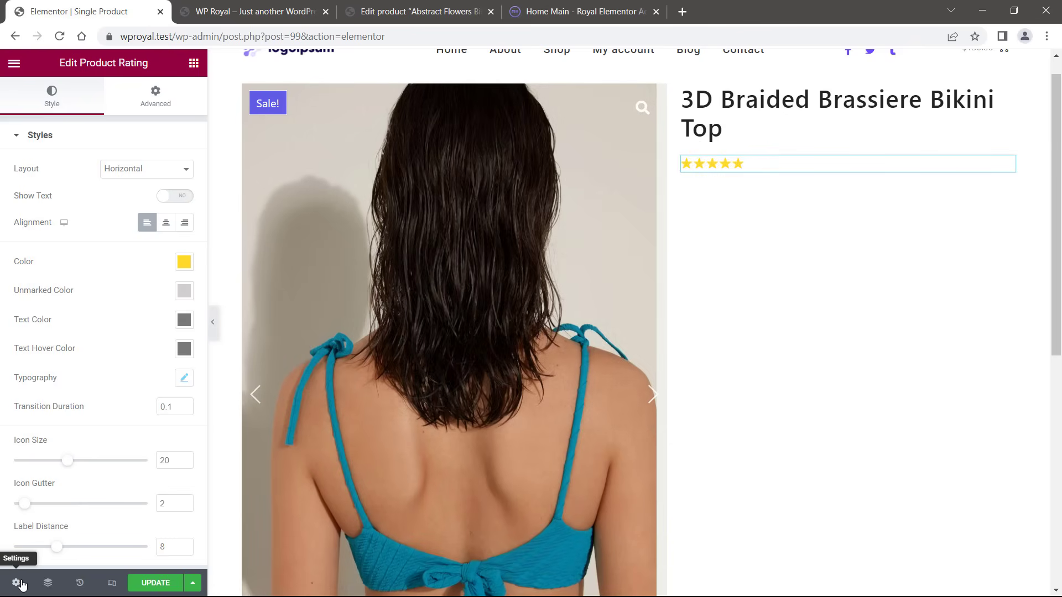
- Change the template's preview product from 3D Braided top to Flowers Brassiere Bikini and apply it
click(16, 583)
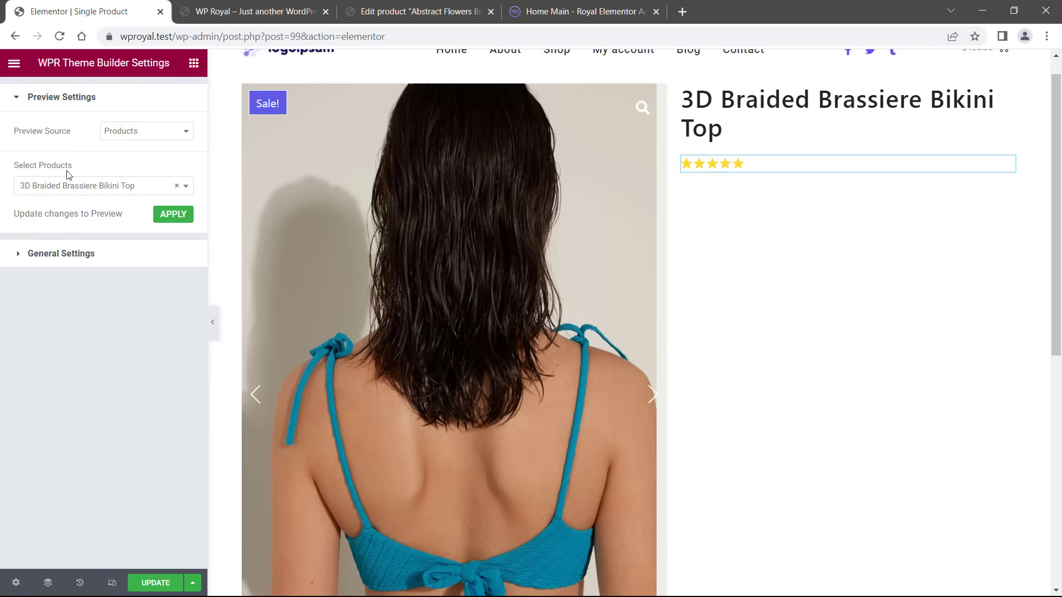
click(95, 188)
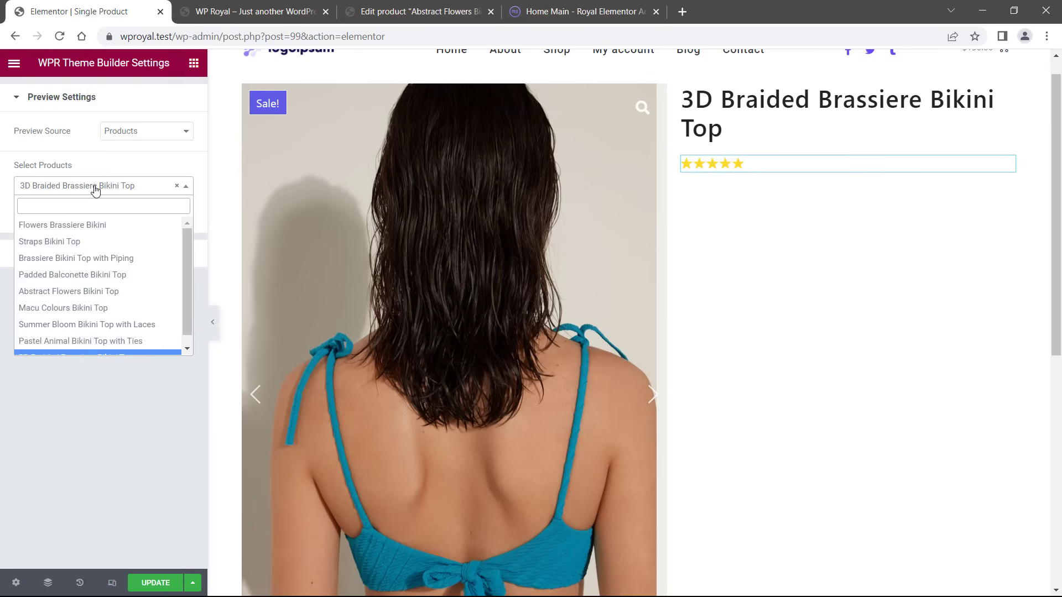
click(94, 225)
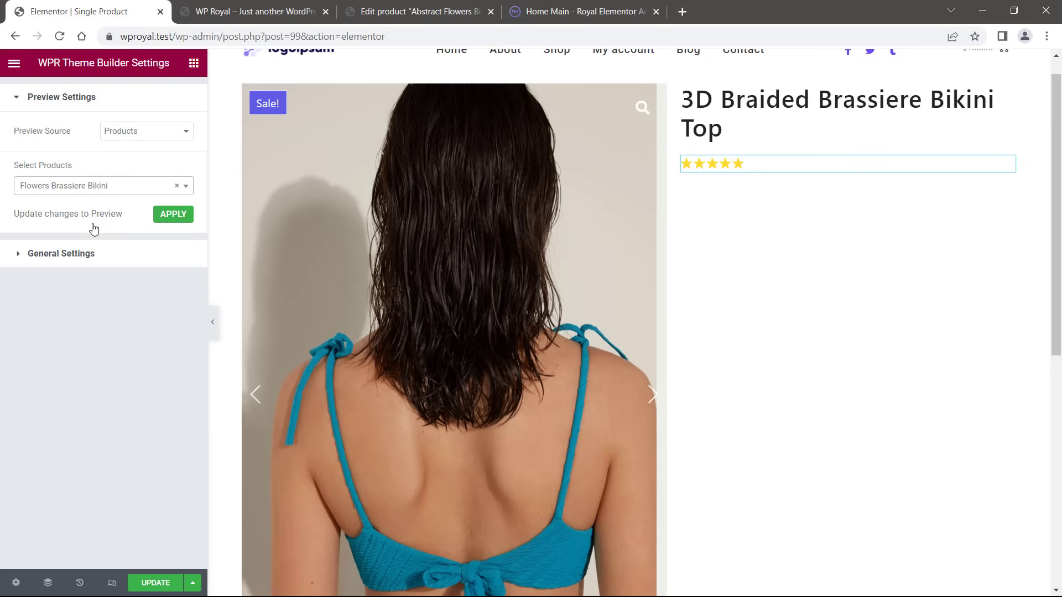
click(171, 214)
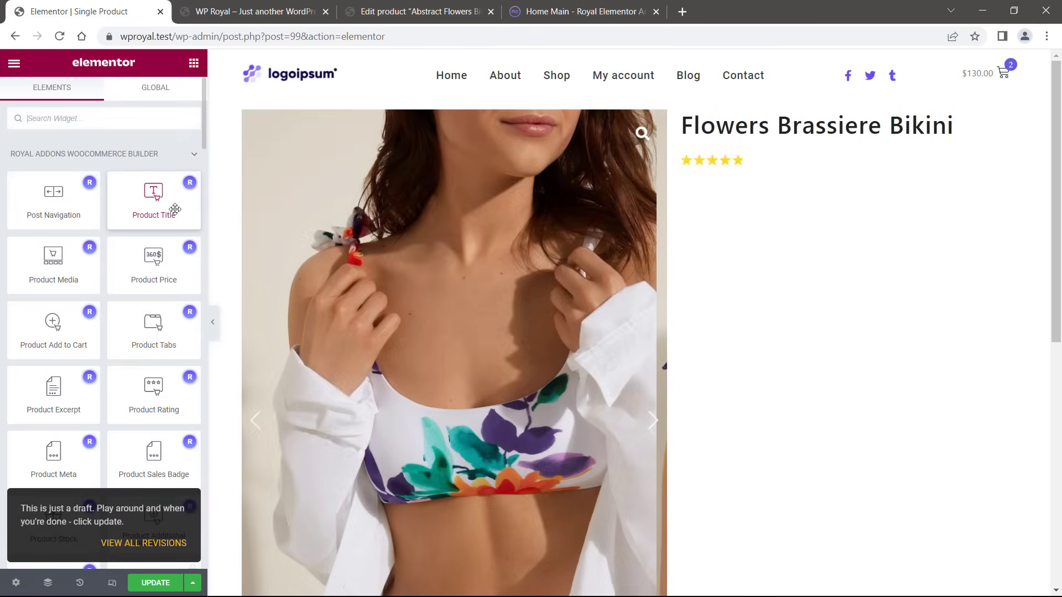
- Stack Product Price, Product Meta and Product Add to Cart widgets under the rating in the right column
mouse_move(1059, 177)
mouse_down()
mouse_move(1059, 316)
mouse_move(1060, 177)
mouse_up()
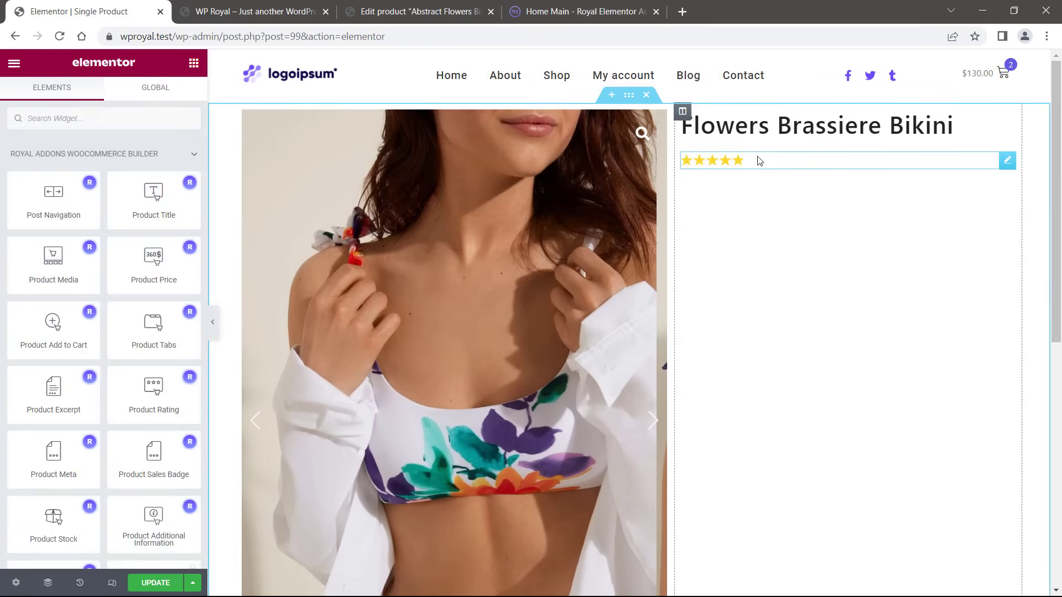
drag(154, 259, 722, 172)
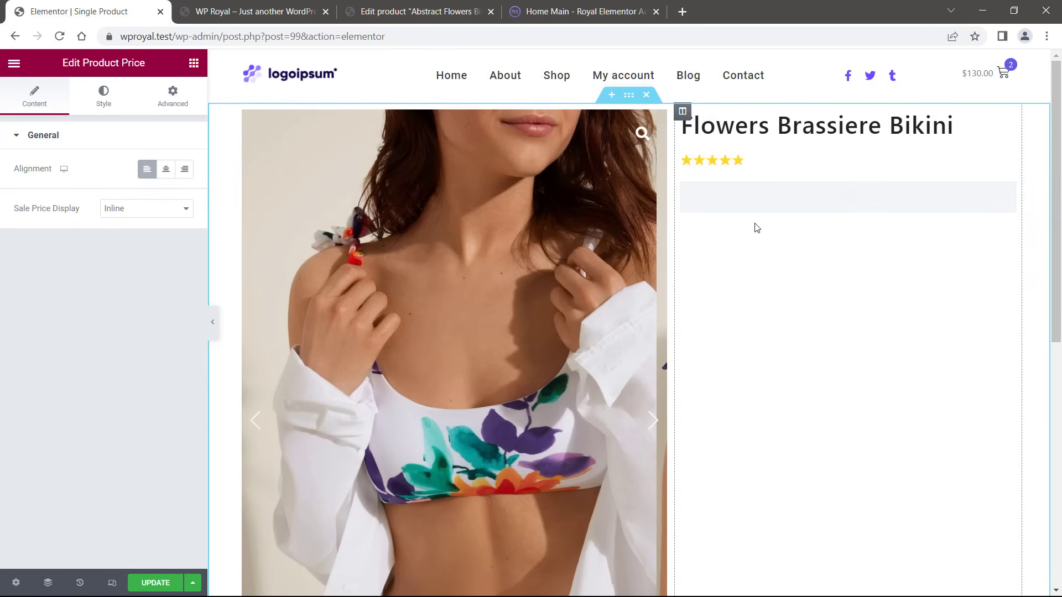
click(194, 66)
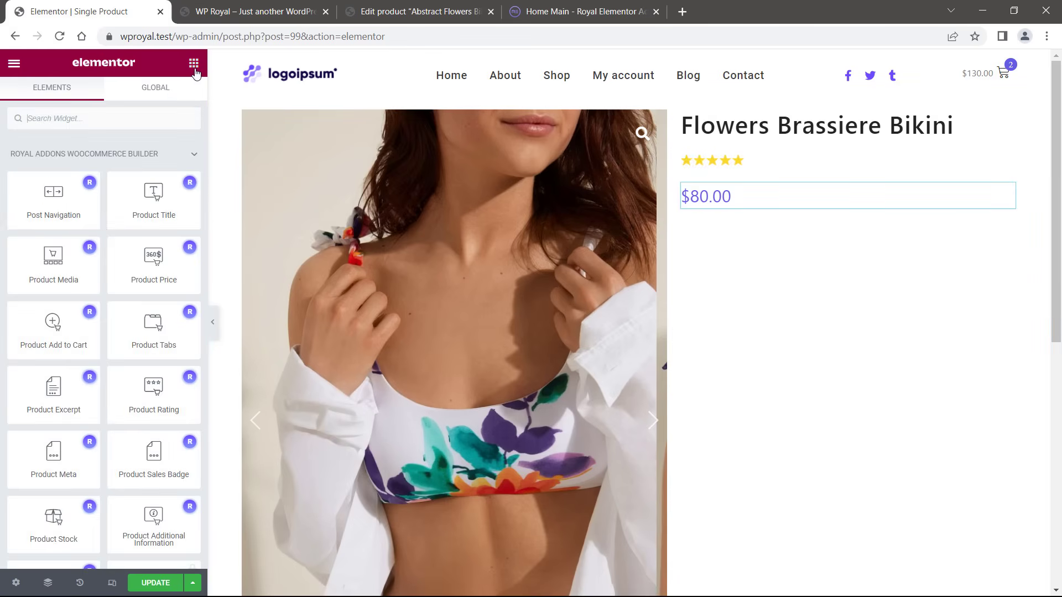
drag(53, 454, 726, 210)
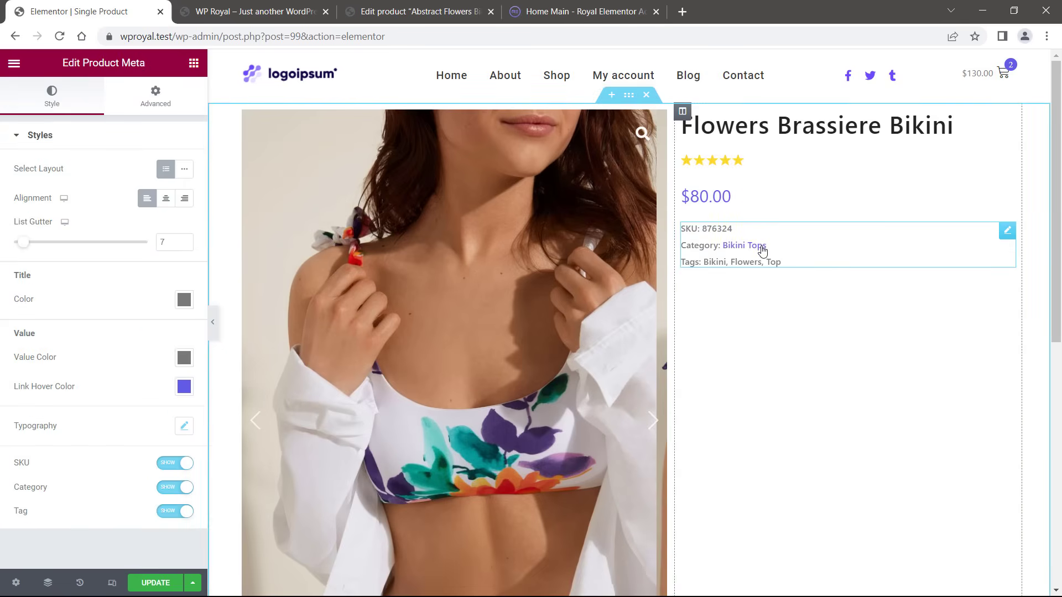
click(194, 64)
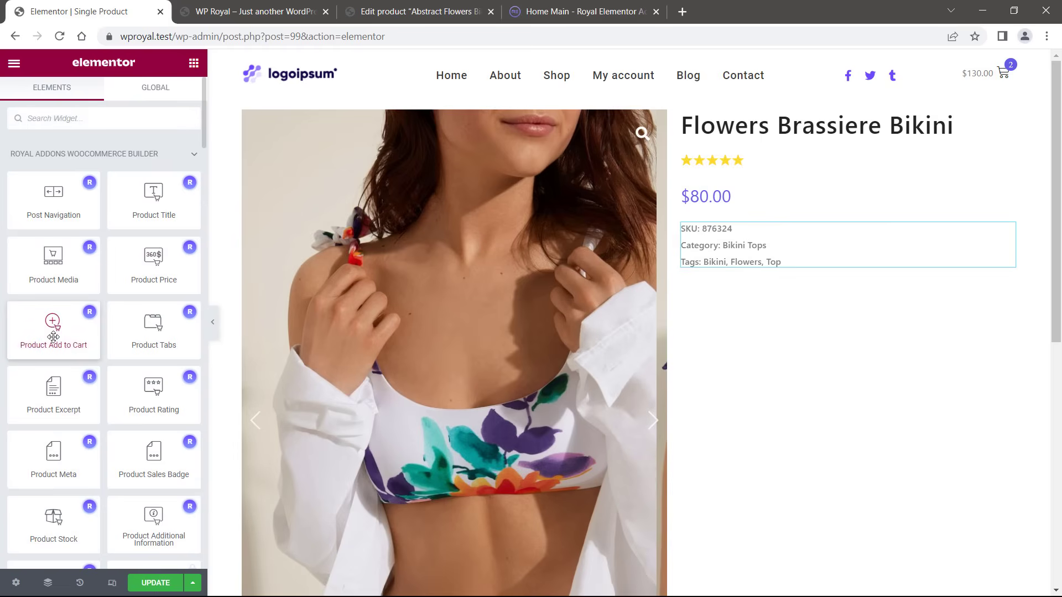
drag(52, 323, 723, 268)
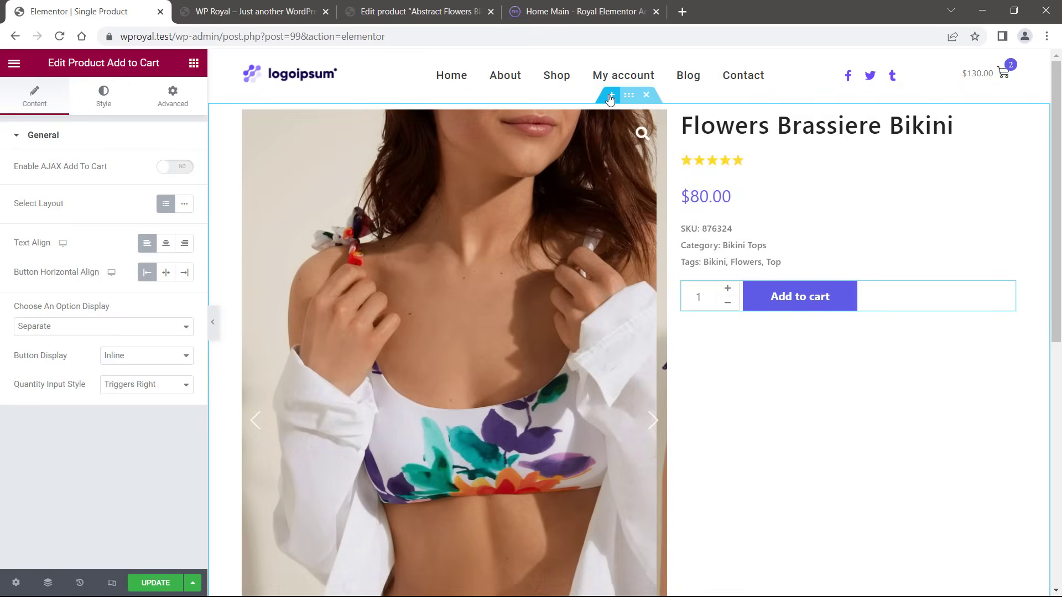
- Insert a new empty section above the product and drop the Product Notice widget into it
click(609, 96)
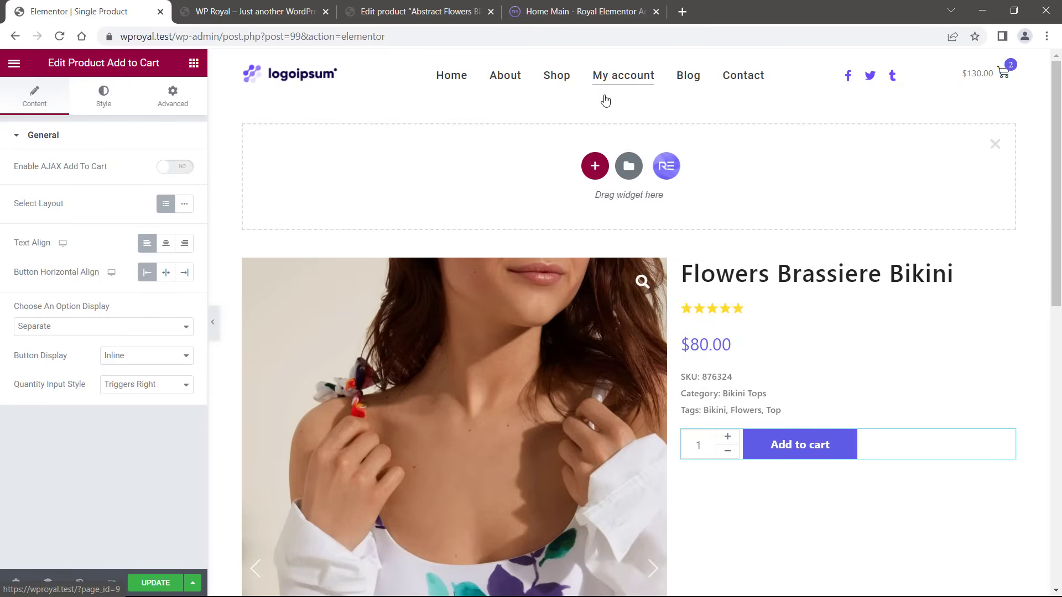
click(194, 65)
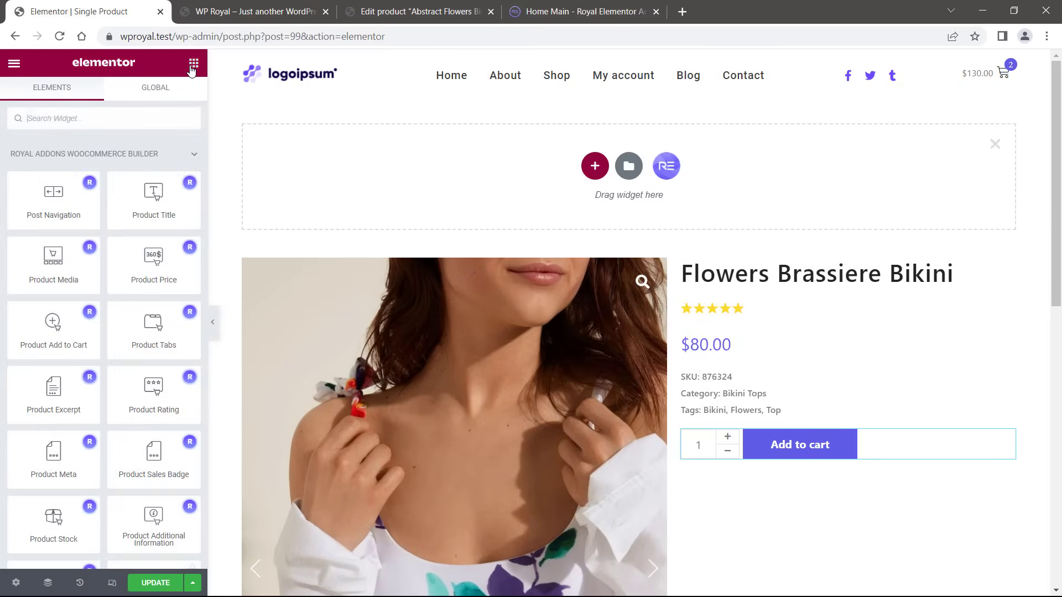
scroll(99, 276, down, 2)
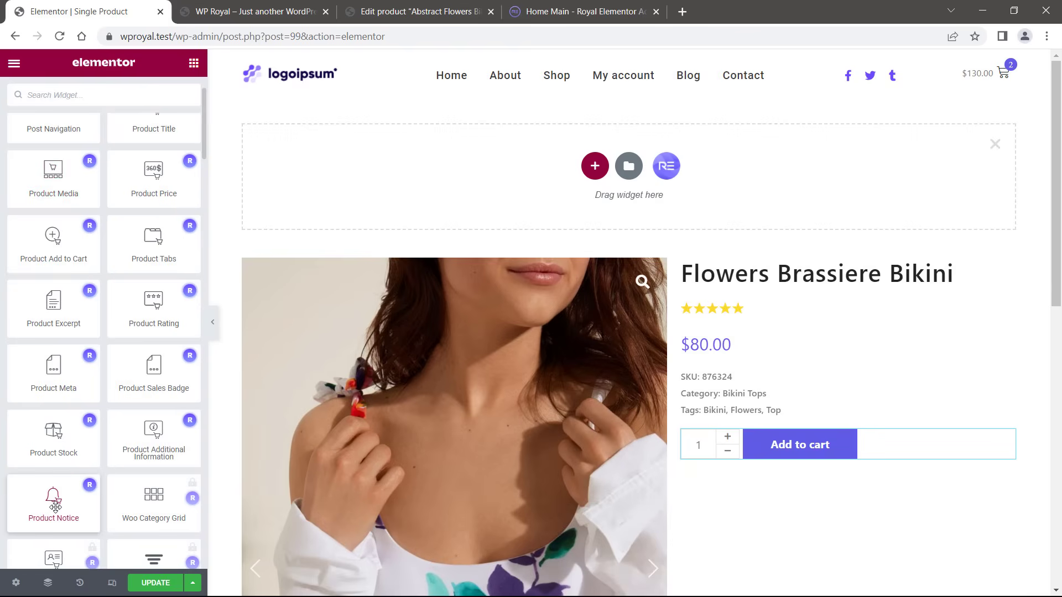
drag(53, 506, 520, 186)
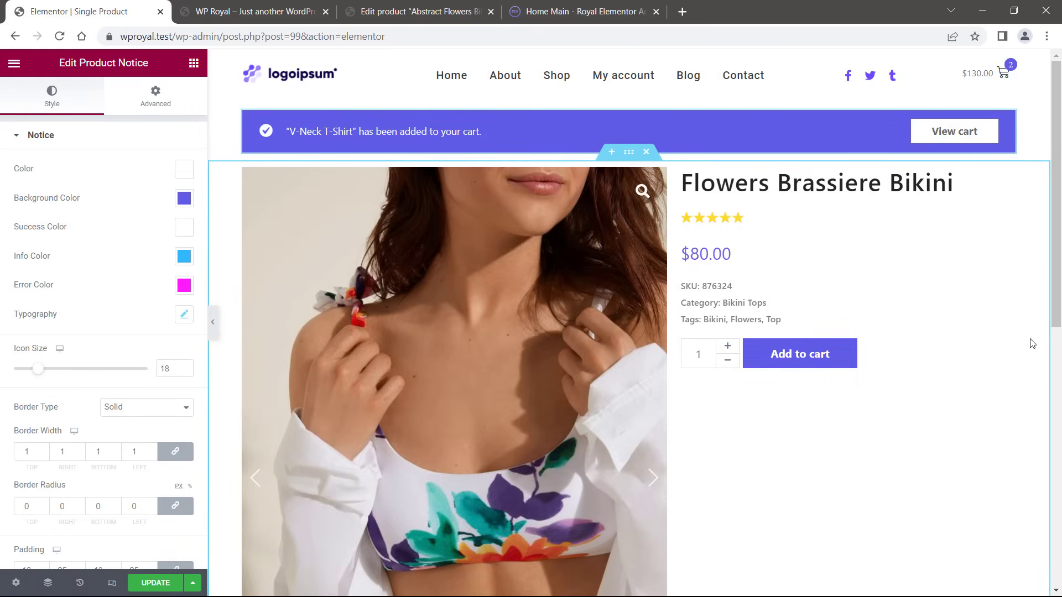
- Search widgets for 'sto' and add the Product Stock widget below the quantity box
click(195, 64)
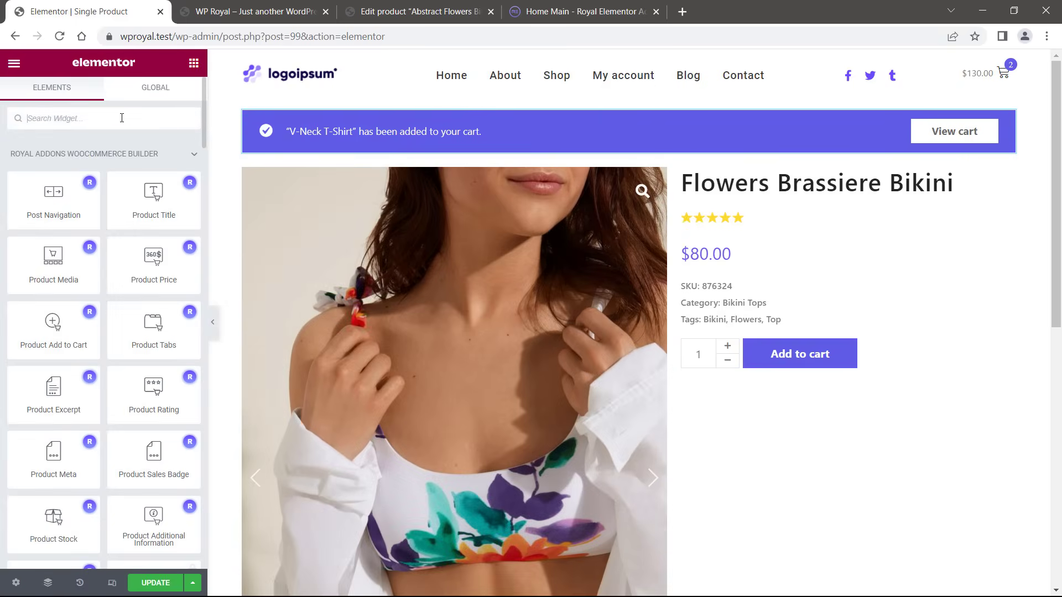
text(sto)
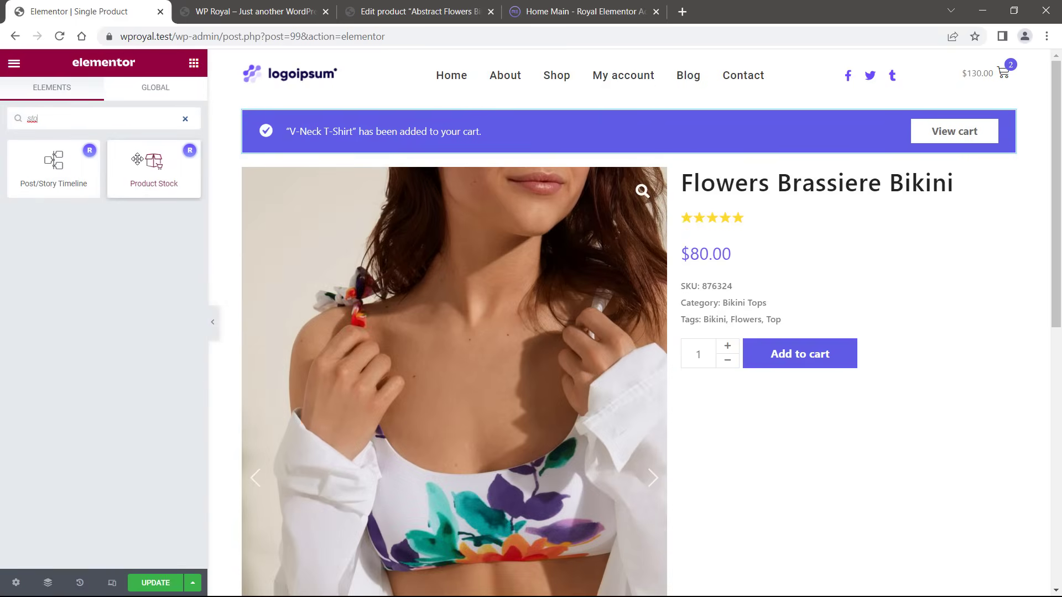
drag(137, 159, 751, 438)
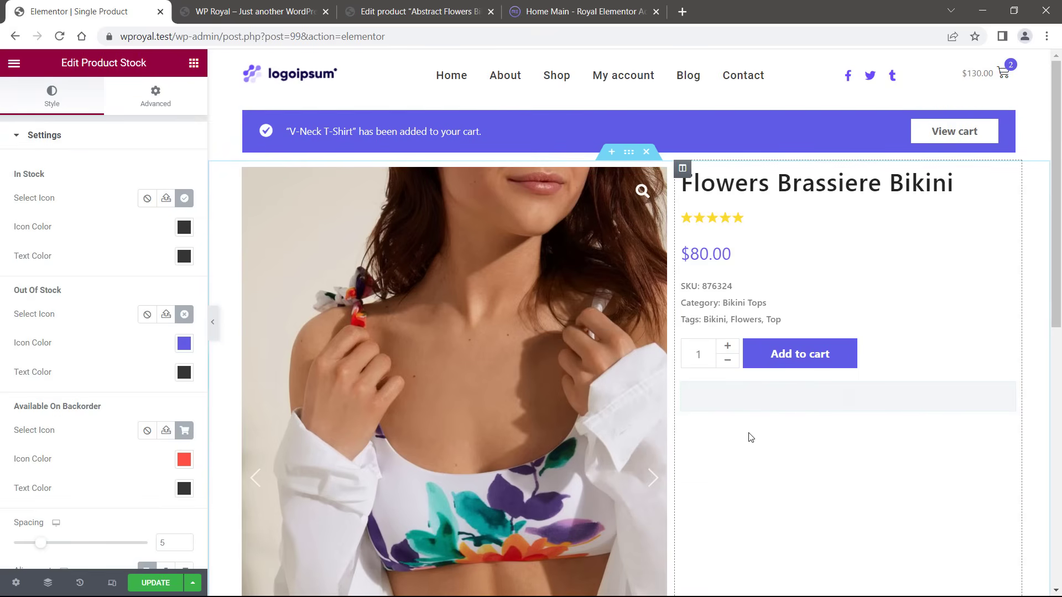
- Search widgets for 'exc' and add the Product Excerpt widget below the stock status
click(194, 63)
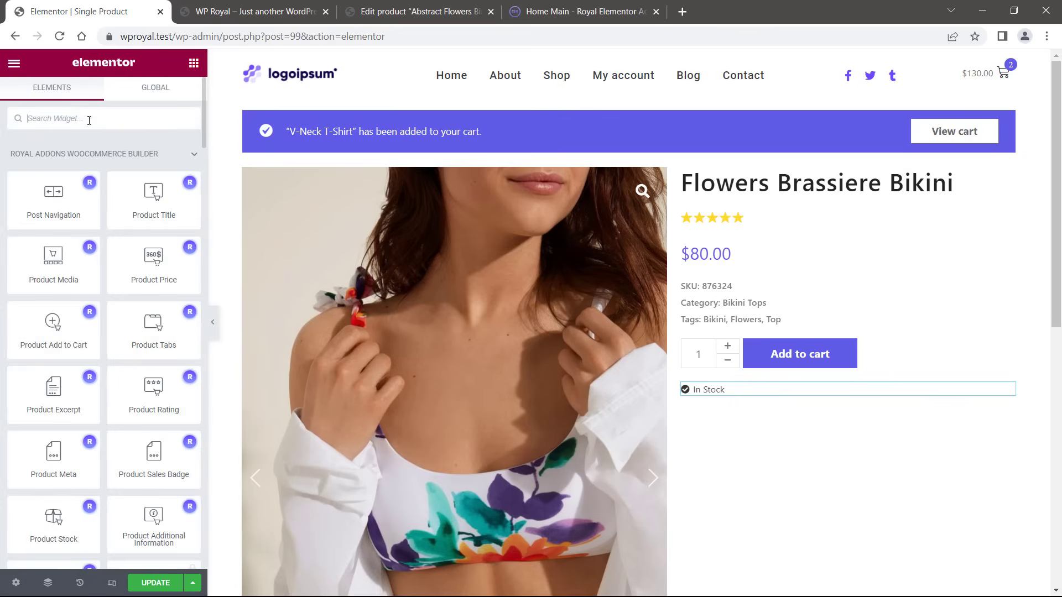
click(89, 120)
text(exc)
drag(153, 166, 718, 397)
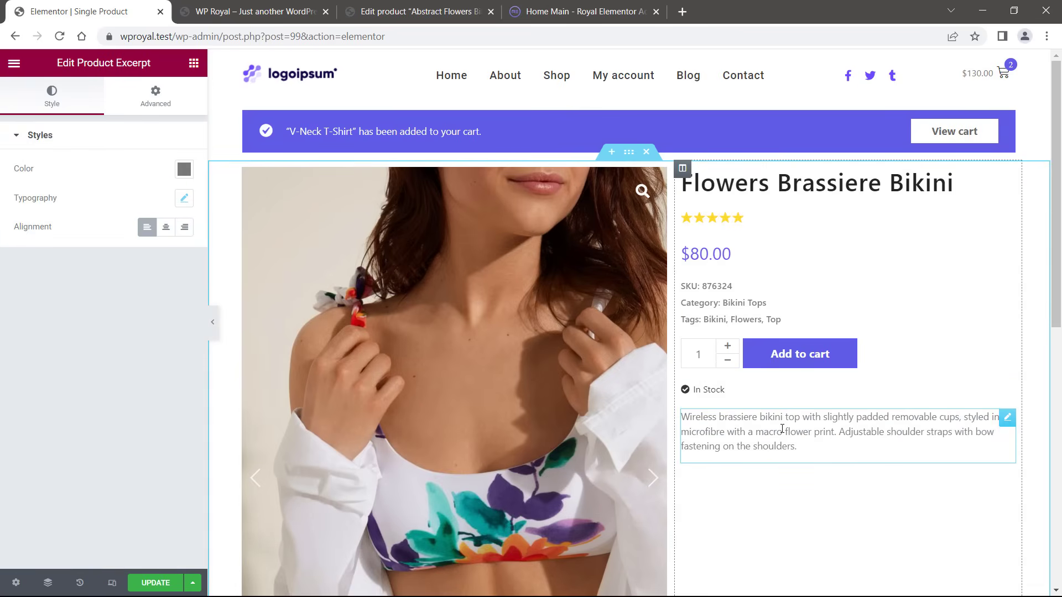
- Review the Abstract Flowers Bikini Top short description on its admin edit page
click(411, 5)
scroll(1061, 389, down, 8)
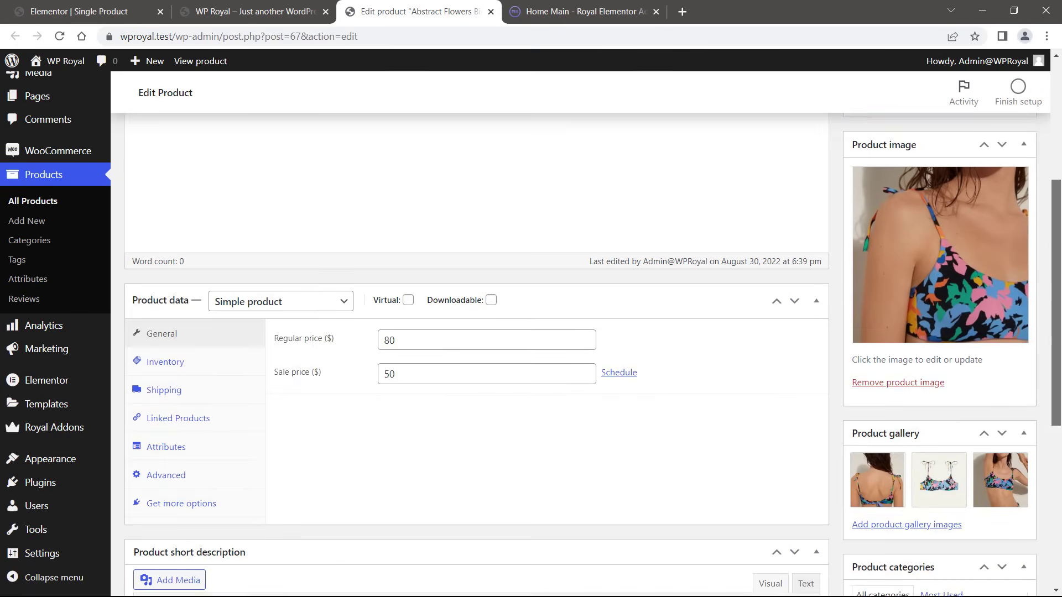
scroll(1061, 390, down, 1)
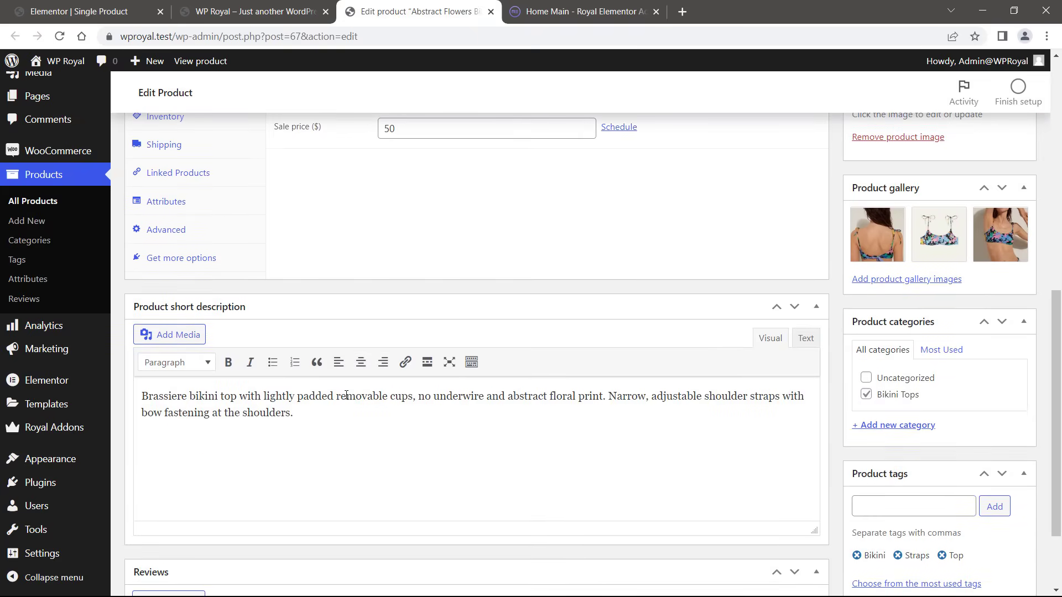
scroll(856, 394, up, 10)
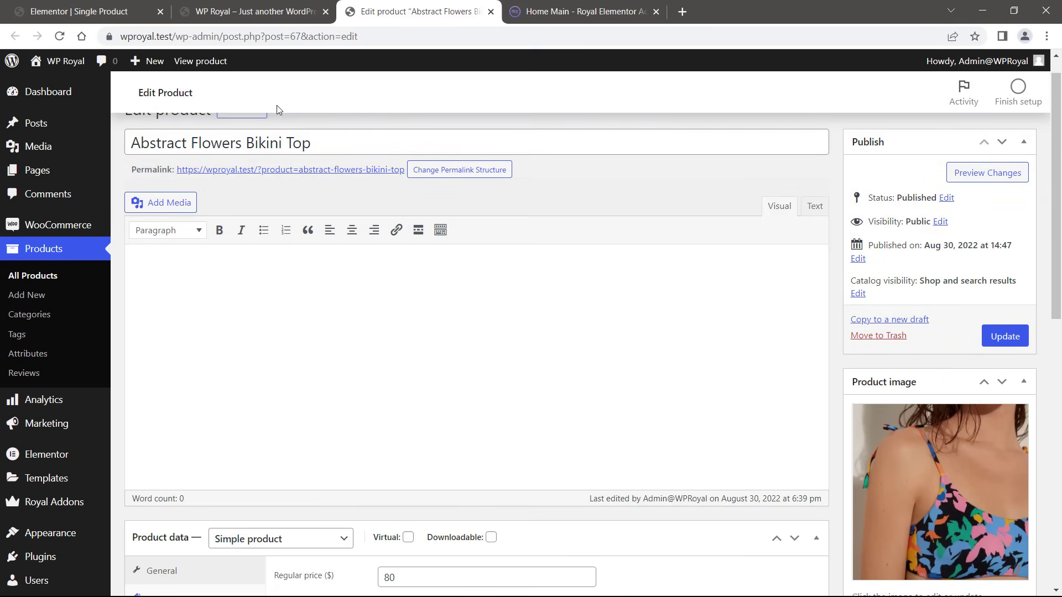
- Return to the Single Product template editor and bring up the widget list
click(239, 17)
click(77, 11)
scroll(1059, 337, down, 3)
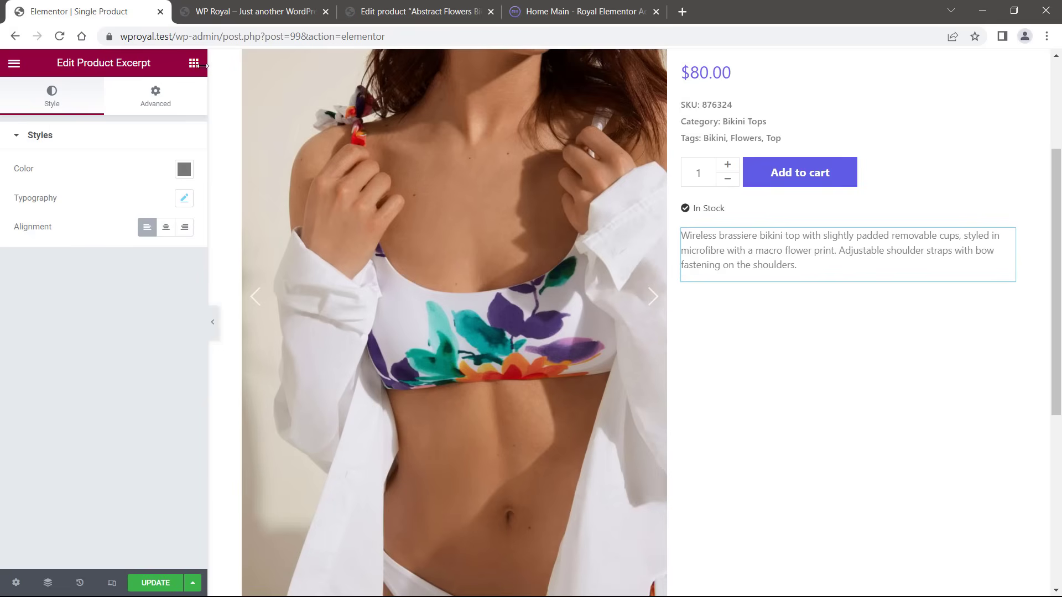
click(194, 62)
- Search widgets for 'add' and place Product Additional Information below the description
text(add)
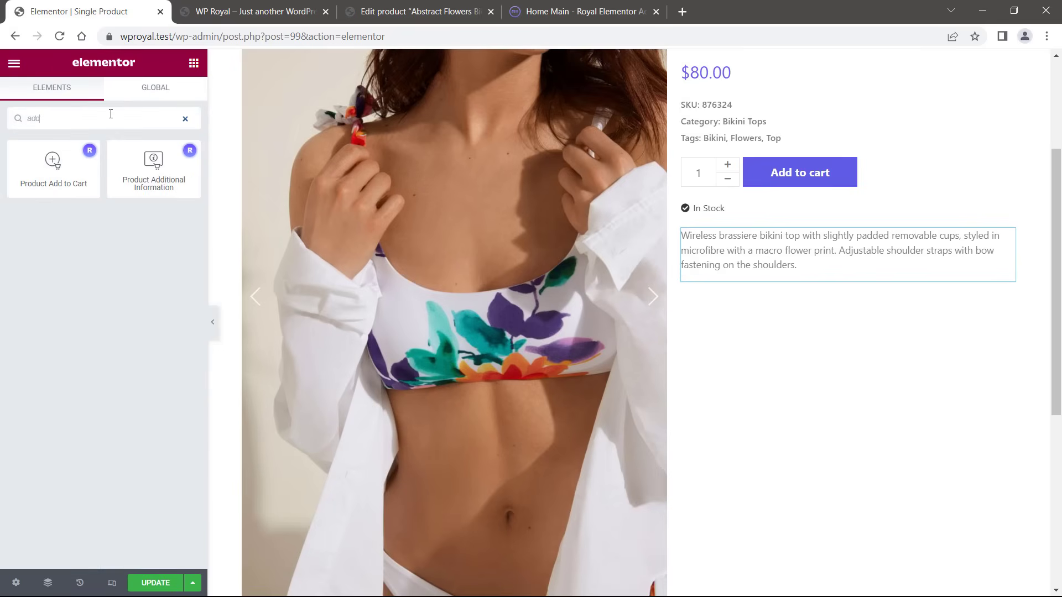
drag(143, 144, 743, 287)
scroll(768, 332, down, 1)
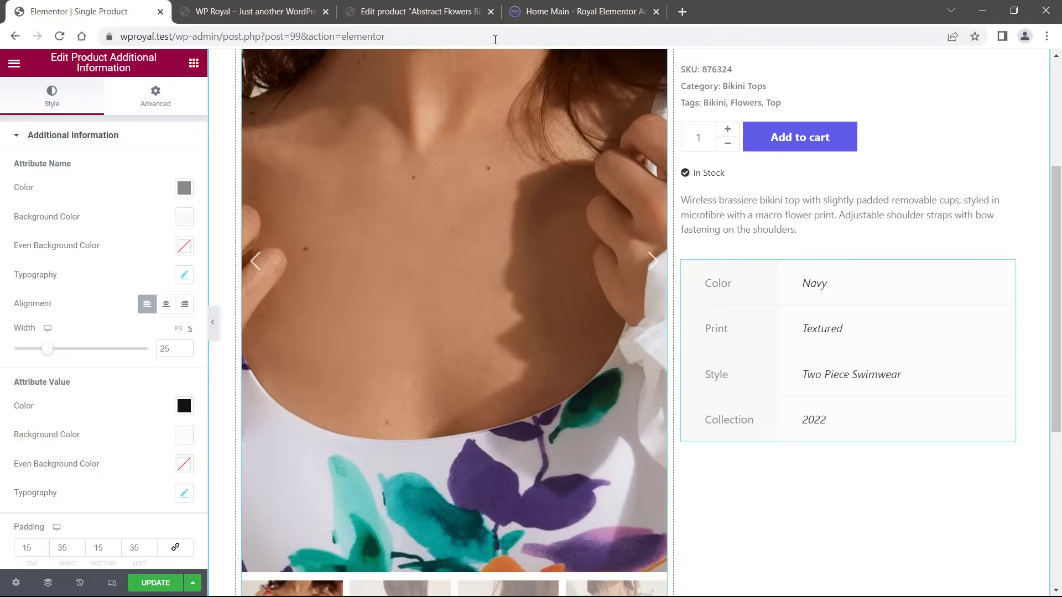
- Check the product's Attributes tab in the admin editor, then return to the template
click(429, 11)
scroll(332, 332, down, 5)
click(205, 375)
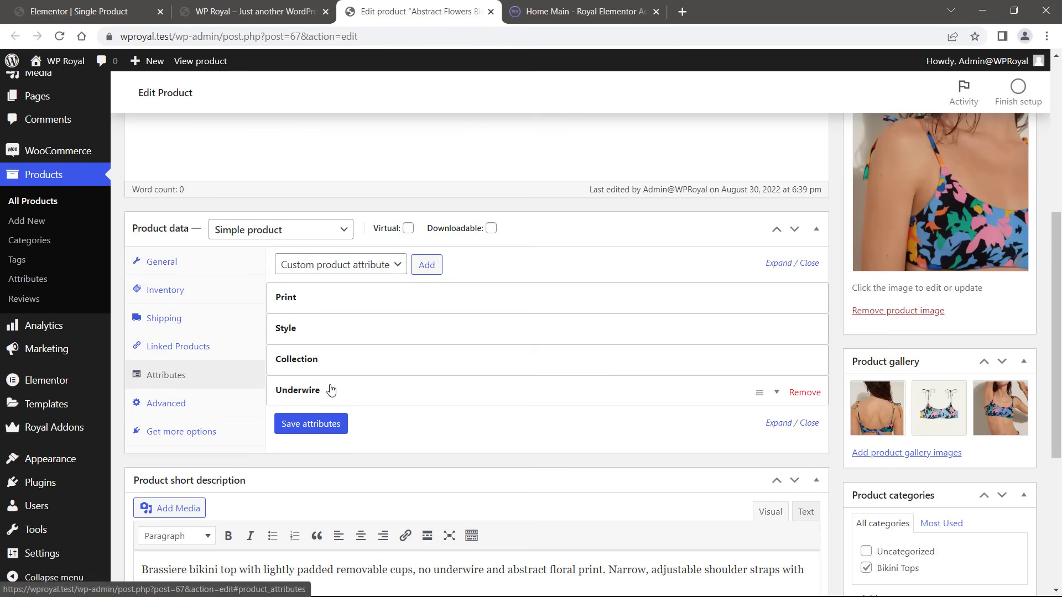
click(111, 11)
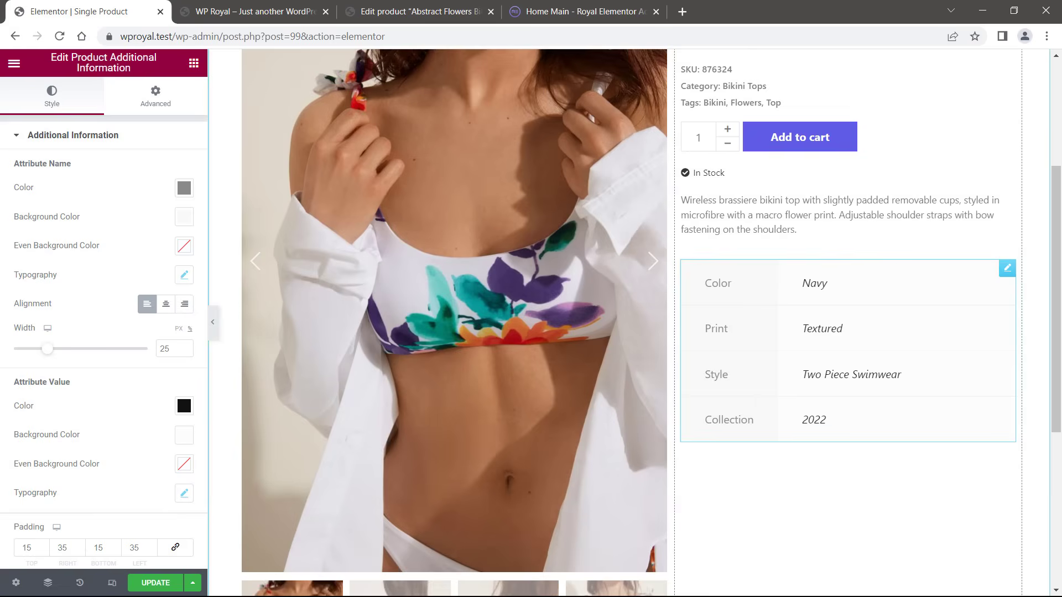
scroll(1059, 348, down, 2)
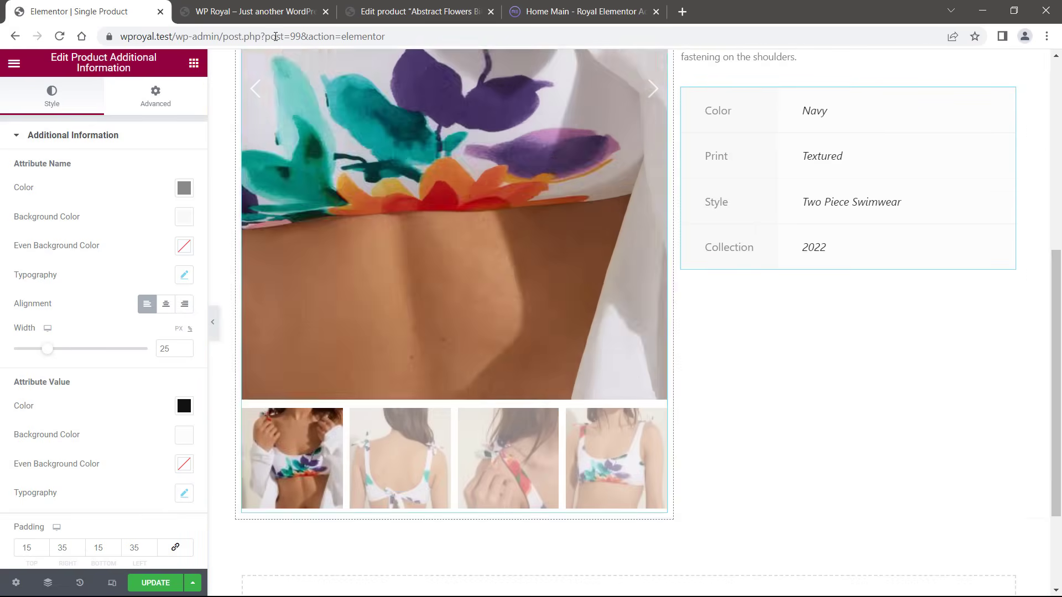
- Add Product Tabs below the image gallery and test its Additional information and Reviews (1) tabs
scroll(1059, 362, down, 1)
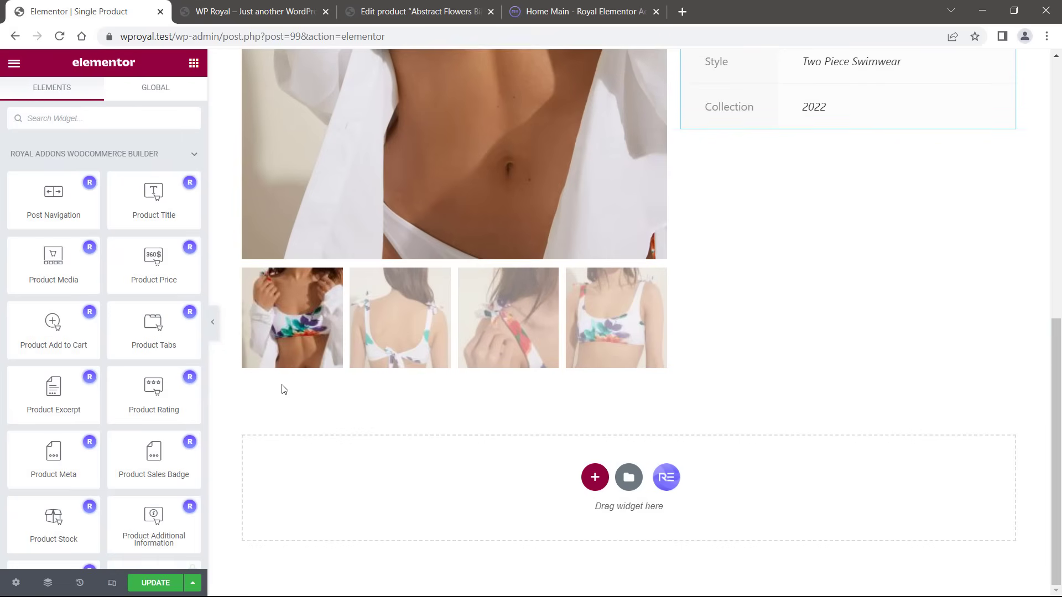
drag(161, 332, 477, 464)
scroll(1059, 423, down, 1)
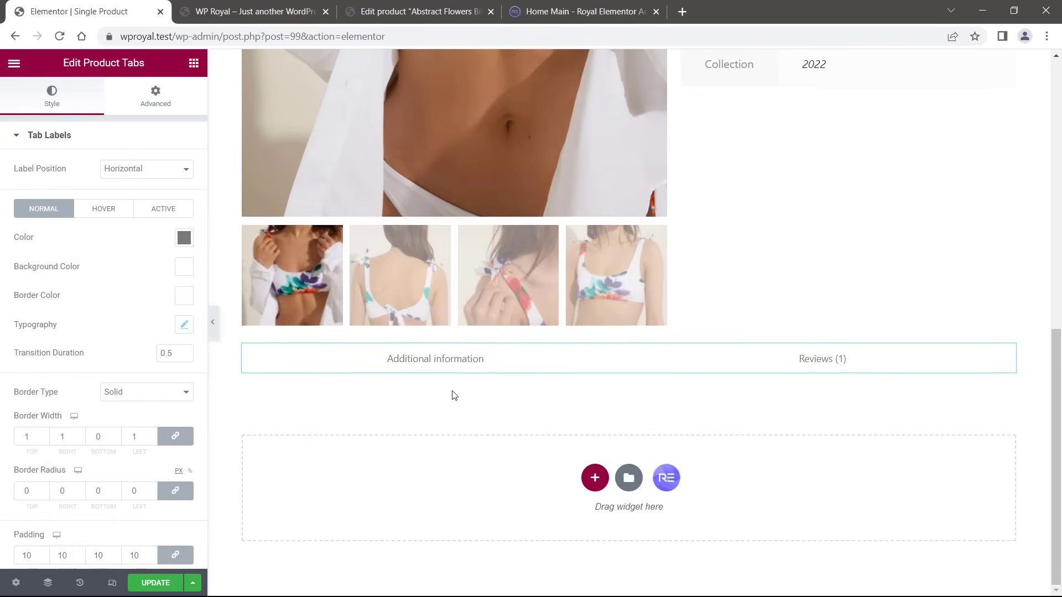
click(445, 360)
click(821, 363)
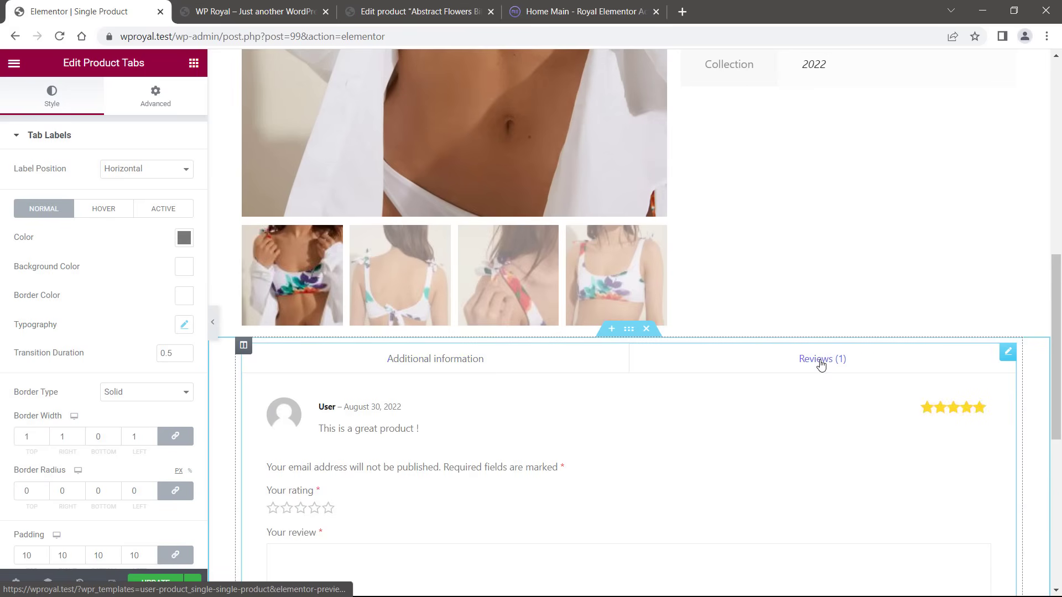
click(470, 360)
scroll(1059, 453, down, 4)
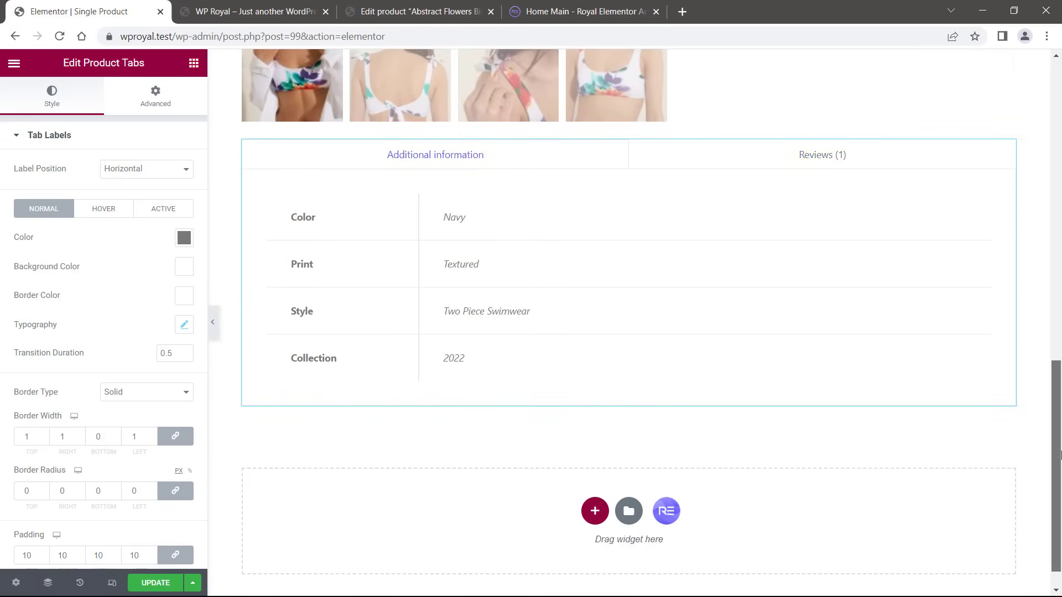
- Add the Post Navigation widget below the product tabs
click(194, 63)
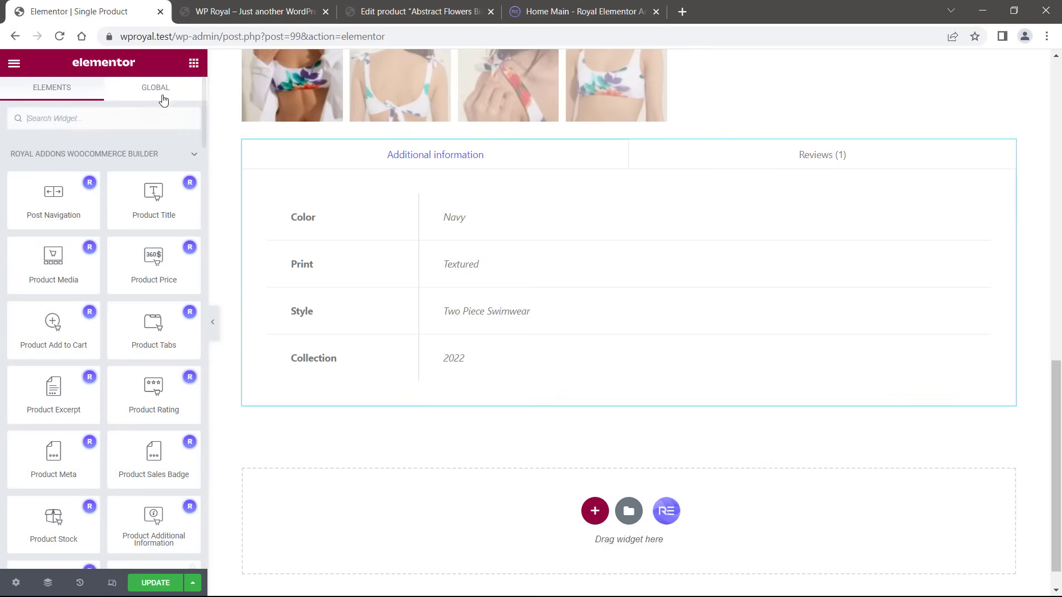
drag(54, 197, 618, 428)
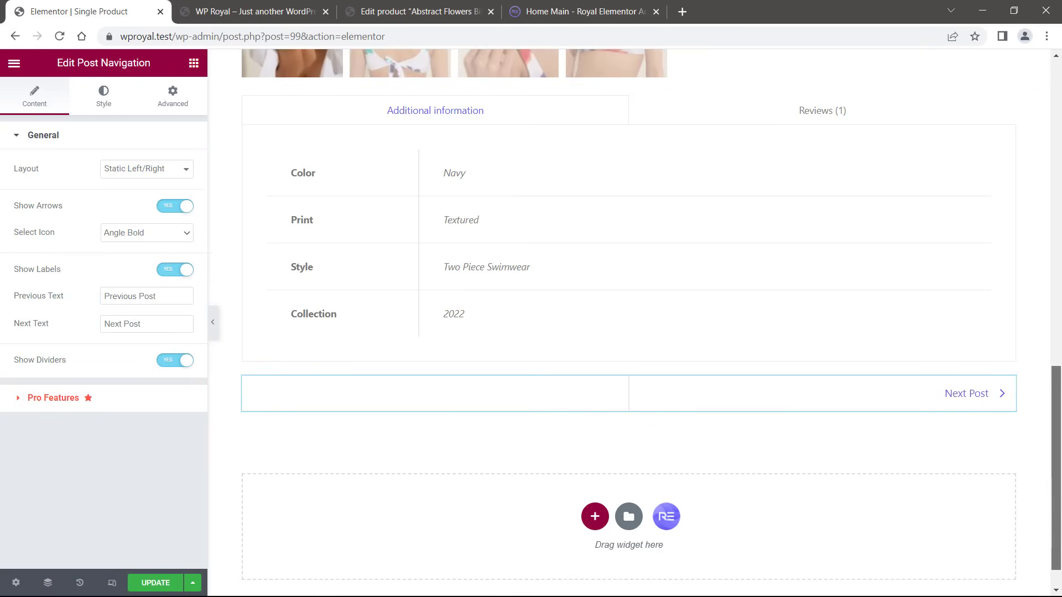
drag(1059, 420, 1060, 127)
- Search widgets for 'sale' and place the Product Sales Badge under the price
click(193, 64)
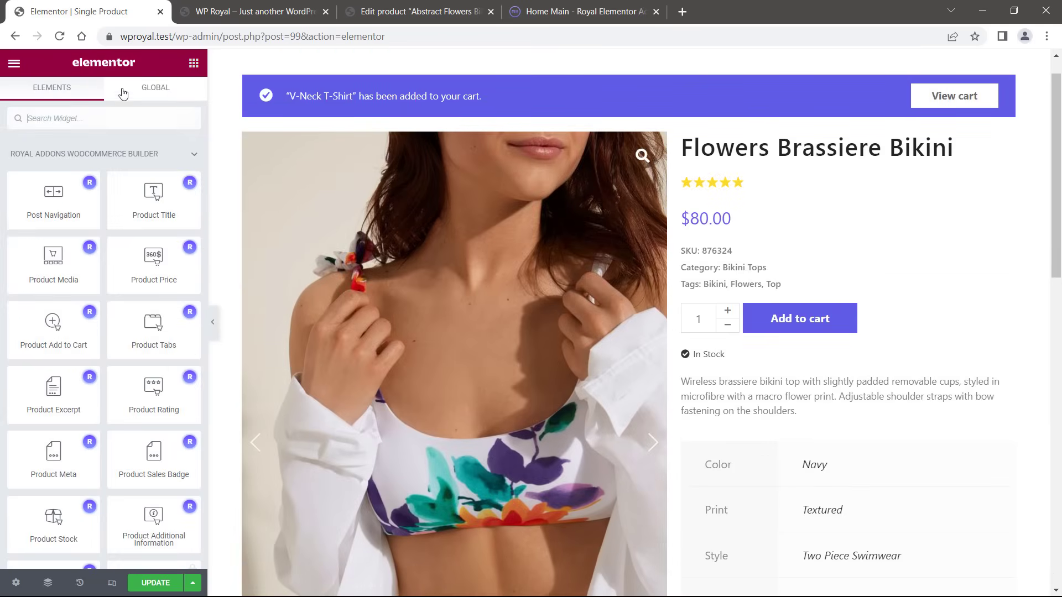
click(101, 114)
text(sale)
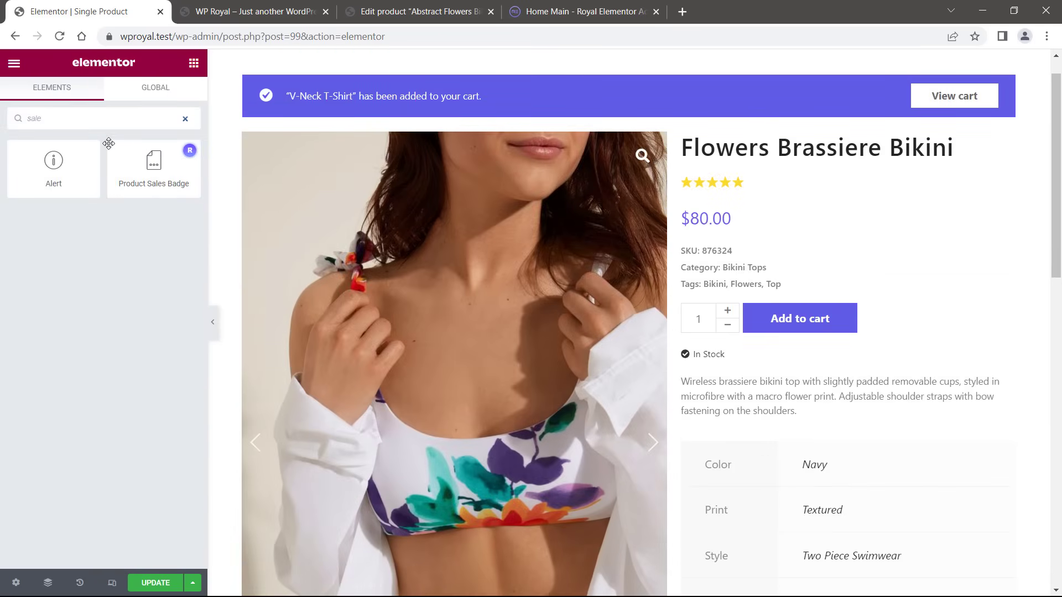
drag(144, 167, 711, 236)
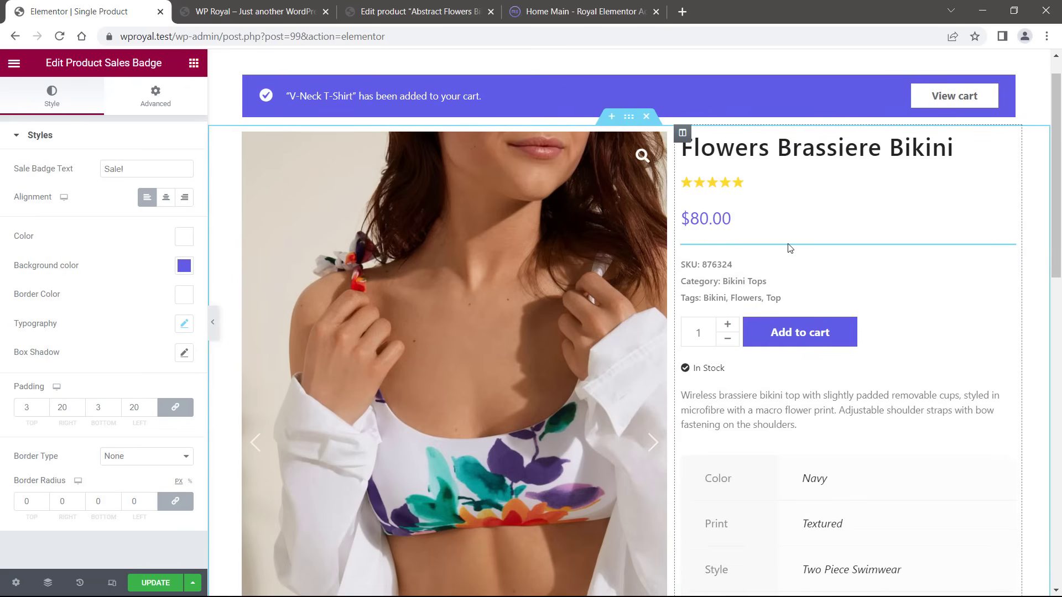
- Switch the template preview product to Abstract Flowers Bikini Top
click(15, 584)
click(120, 188)
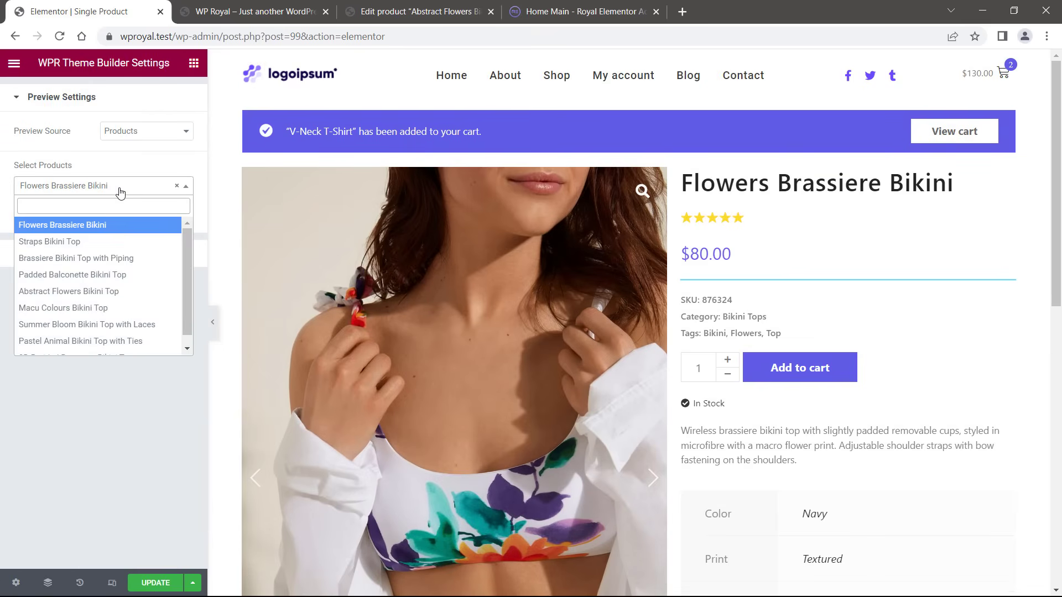
click(111, 290)
click(169, 216)
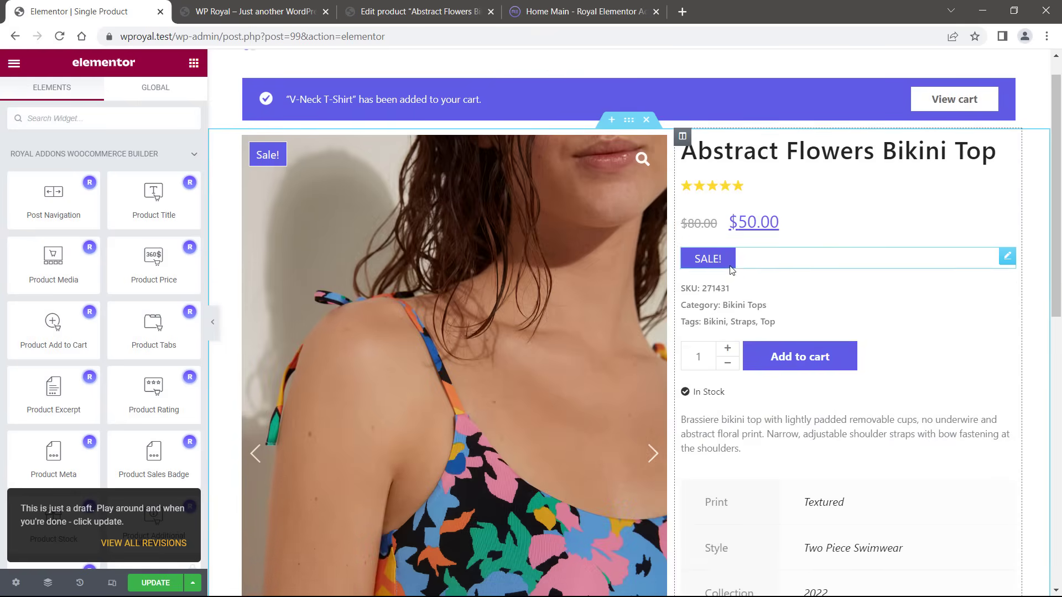
- Save the template with Update and switch to the storefront shop page
drag(1060, 193, 1057, 101)
scroll(156, 266, down, 5)
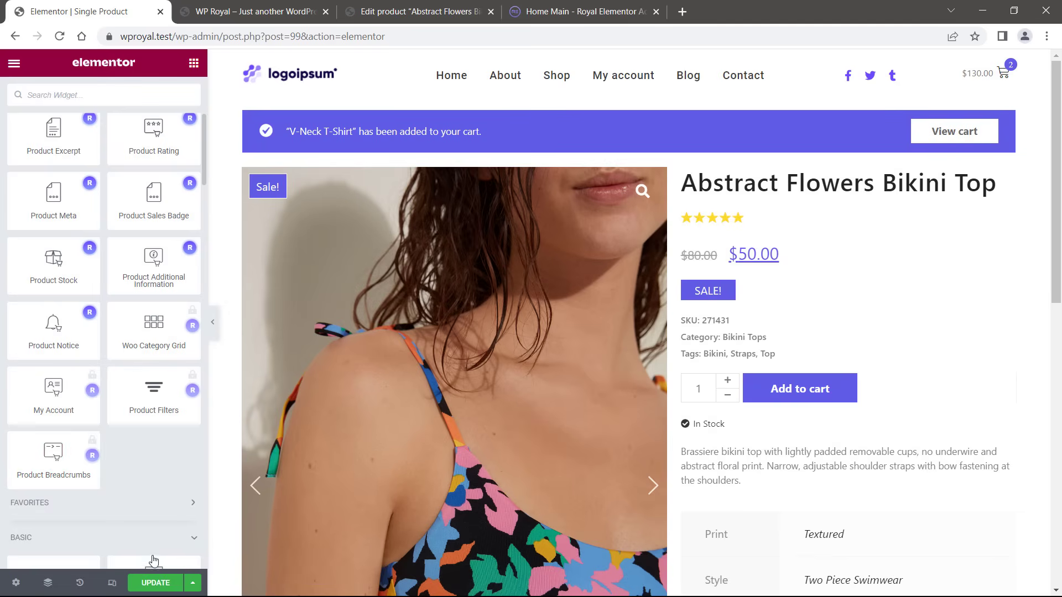
click(160, 586)
click(251, 12)
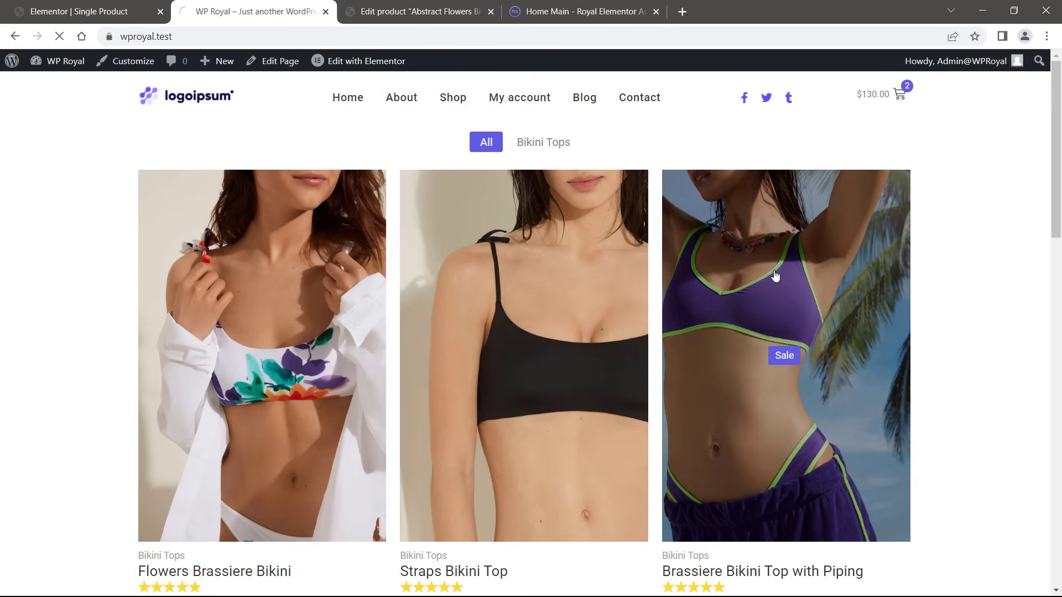
- Open Brassiere Bikini Top with Piping and check its Reviews (1) and Additional information tabs
click(775, 275)
scroll(1059, 217, down, 2)
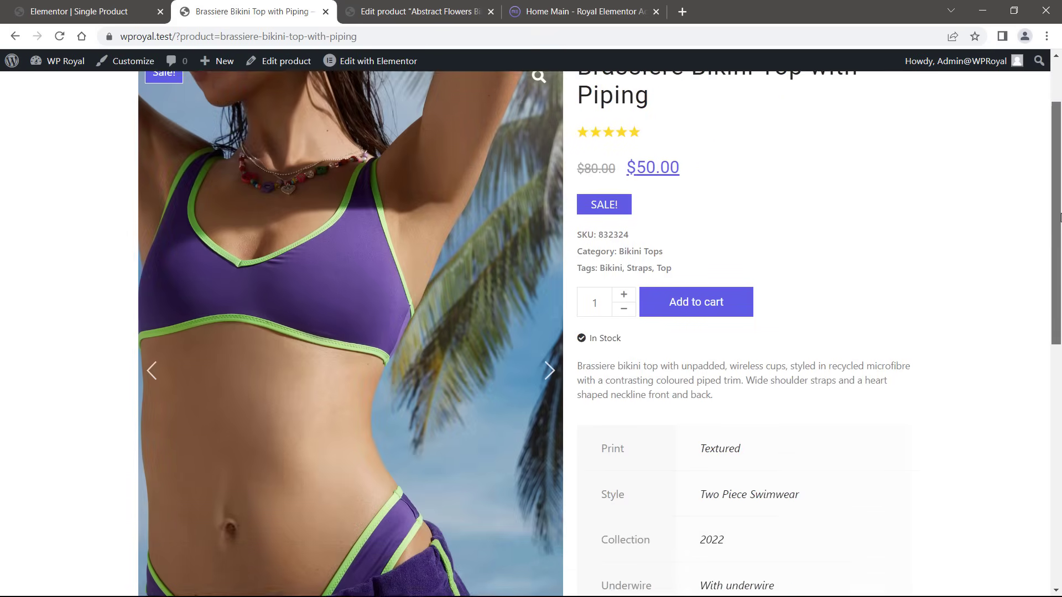
scroll(1059, 217, down, 9)
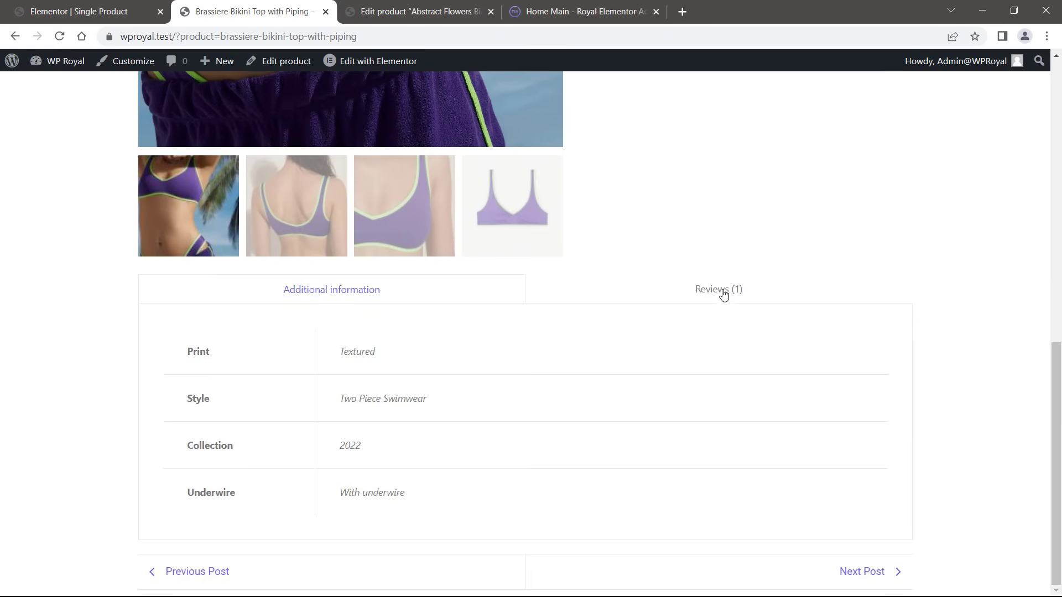
click(723, 293)
click(357, 292)
scroll(1059, 265, up, 8)
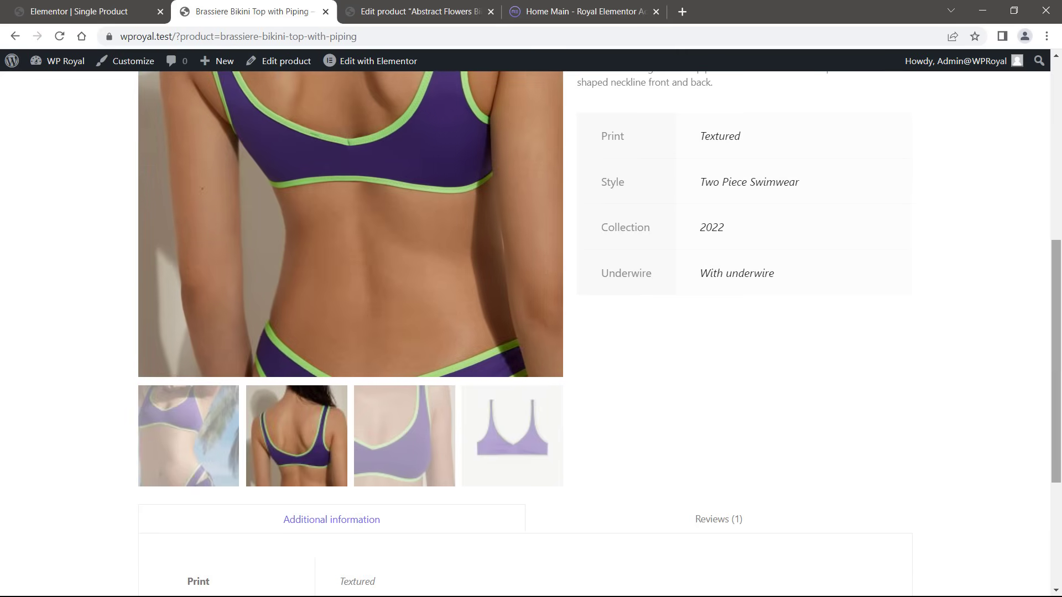
scroll(1059, 265, up, 3)
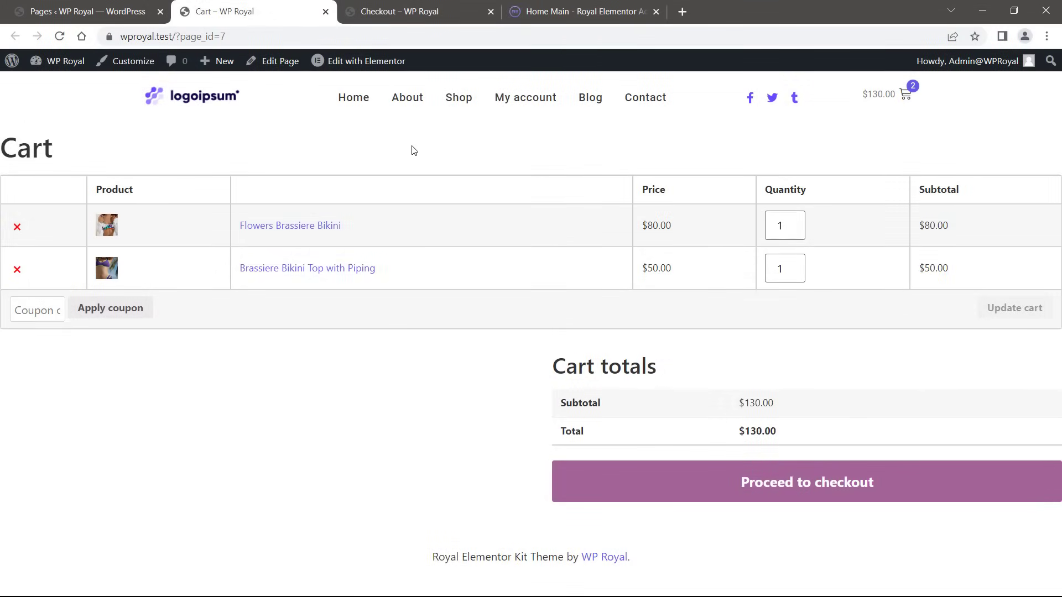
- Glance over the checkout page, then open the Cart page for editing from the admin pages list
click(402, 12)
scroll(866, 213, down, 6)
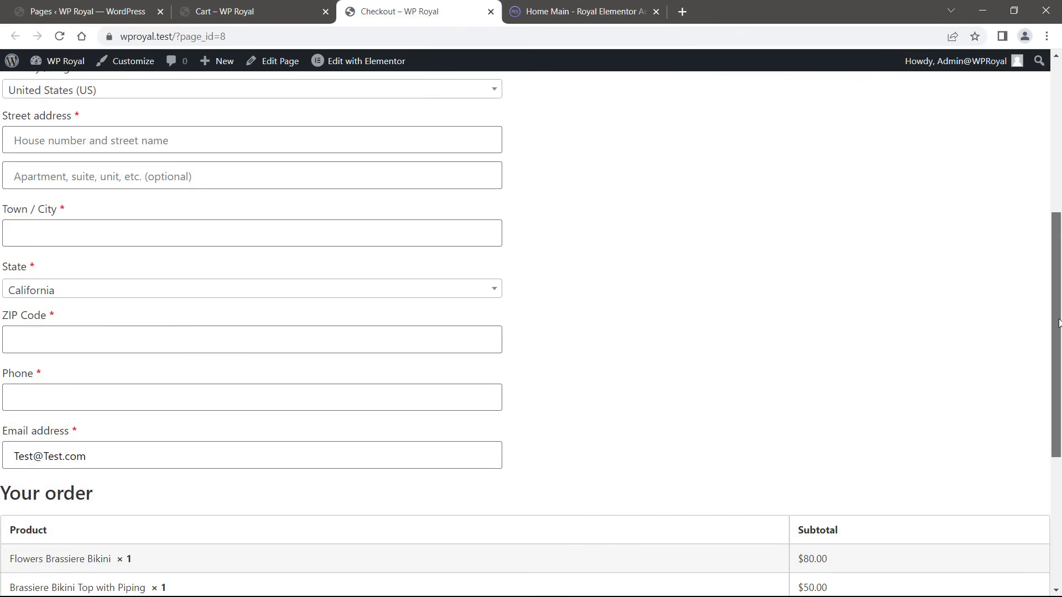
scroll(497, 244, up, 6)
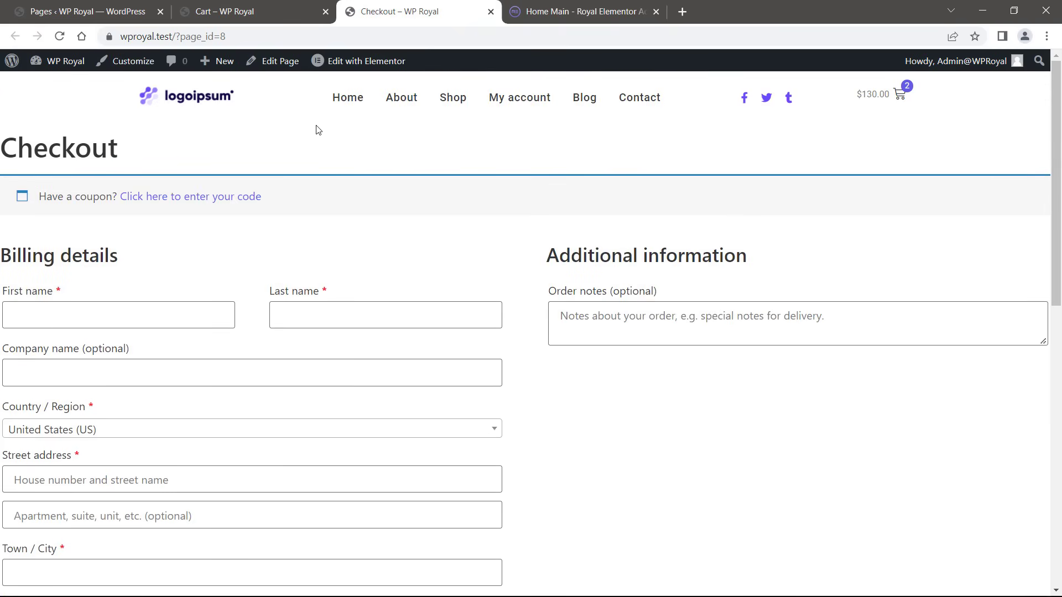
click(91, 13)
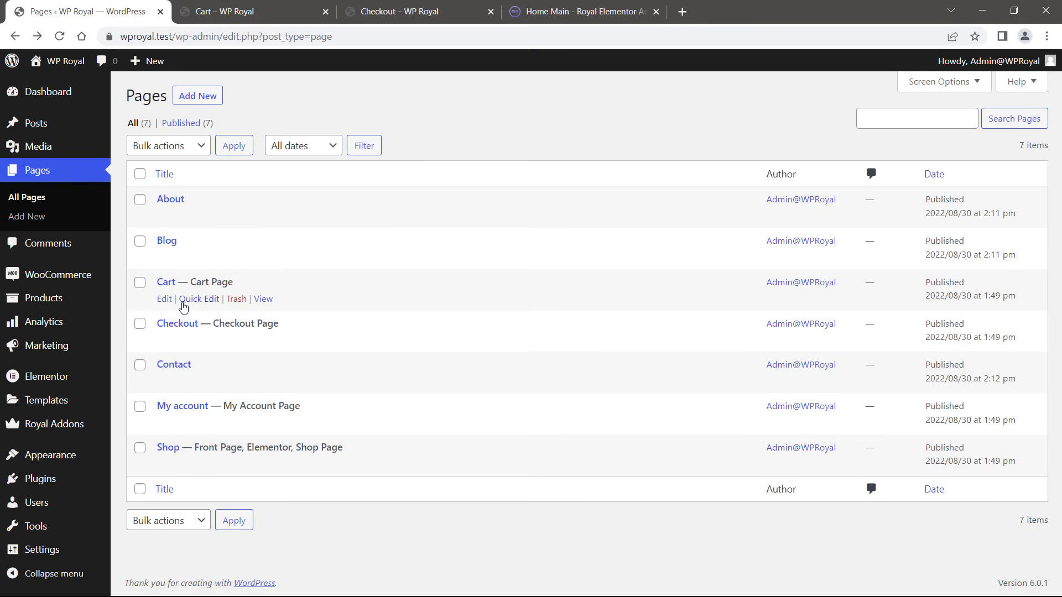
click(163, 300)
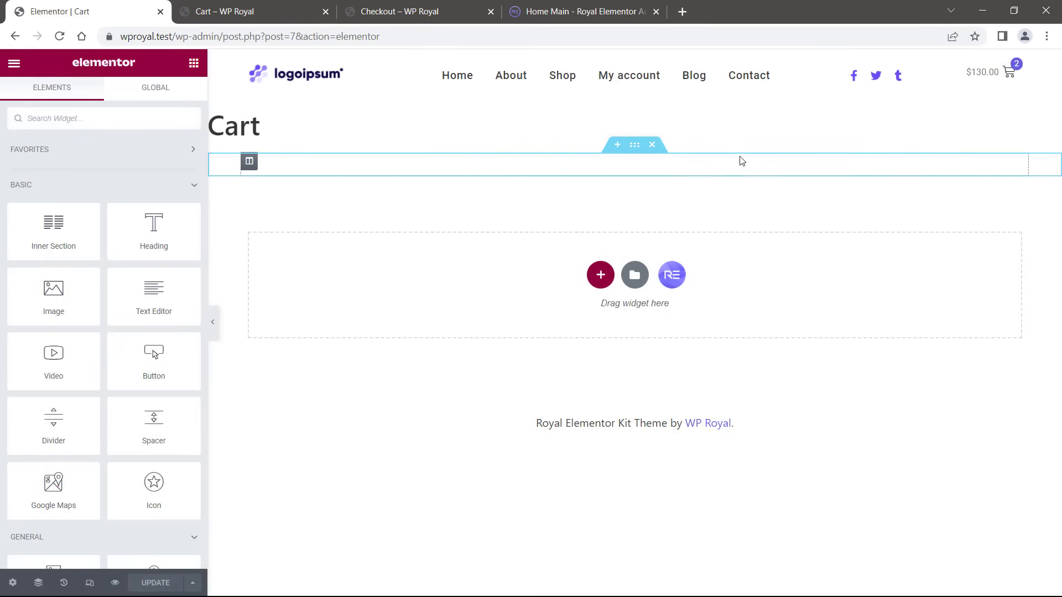
- Replace the Cart page's old top section with a one-column section holding the Cart widget
click(653, 146)
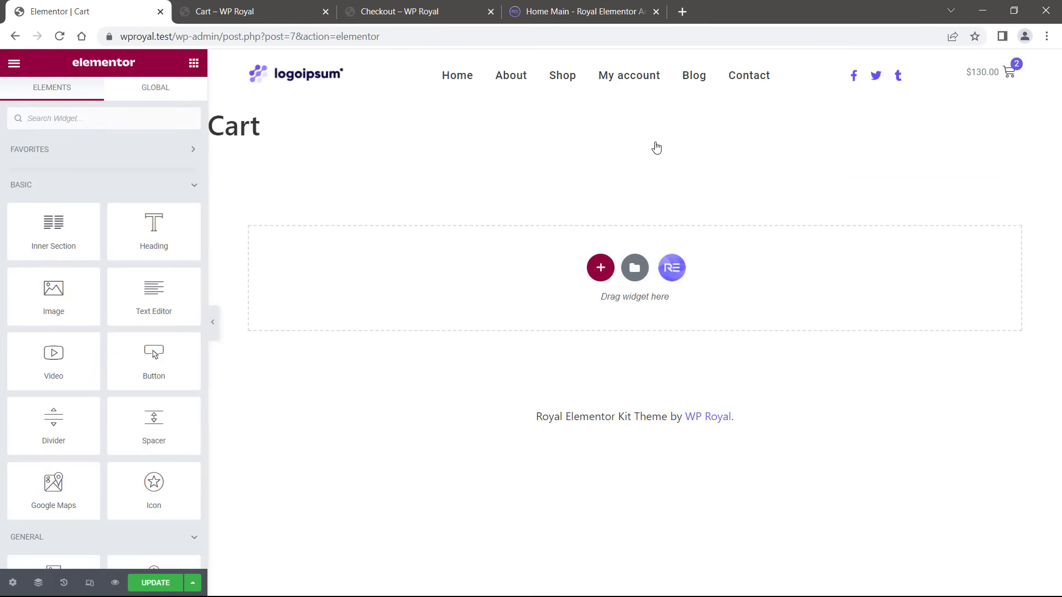
click(600, 268)
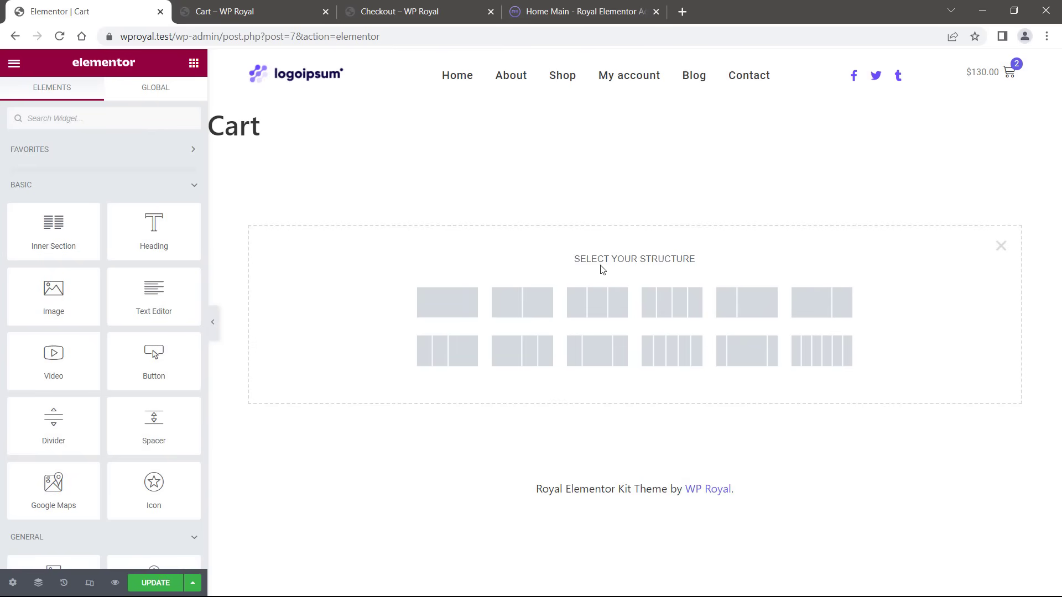
click(448, 301)
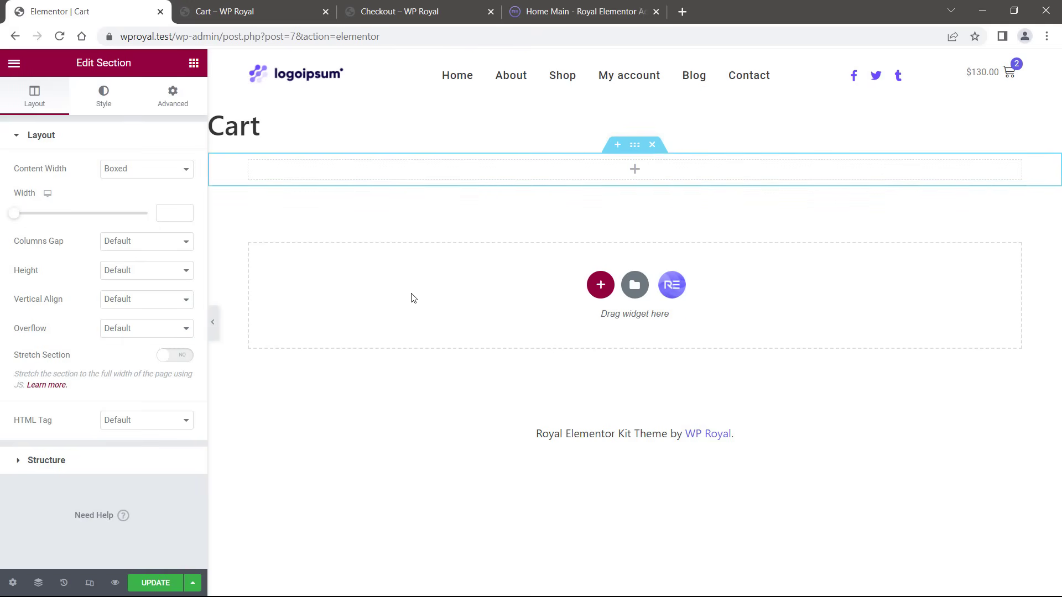
click(193, 62)
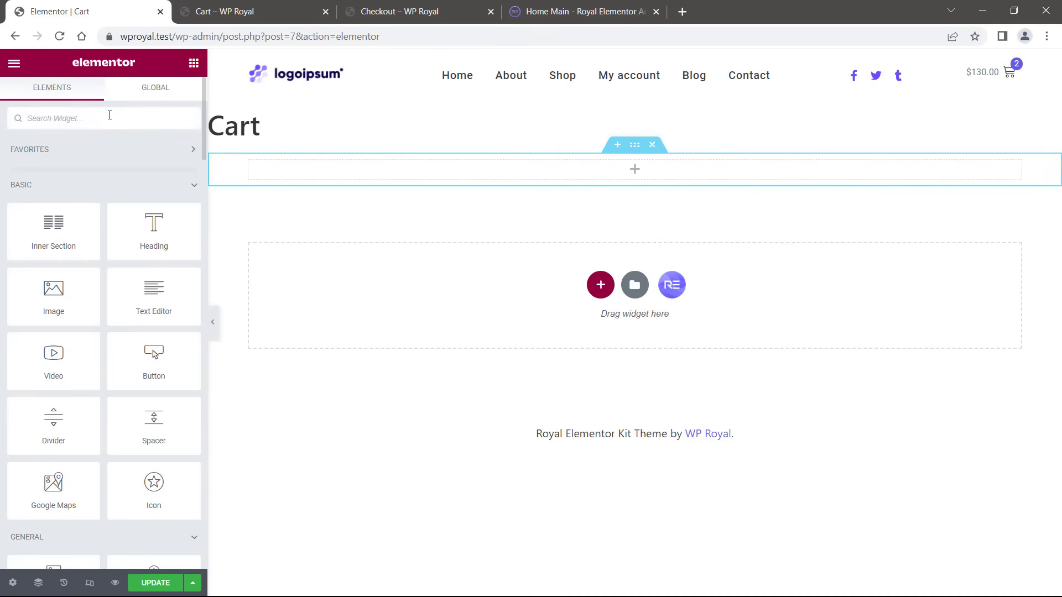
text(cart)
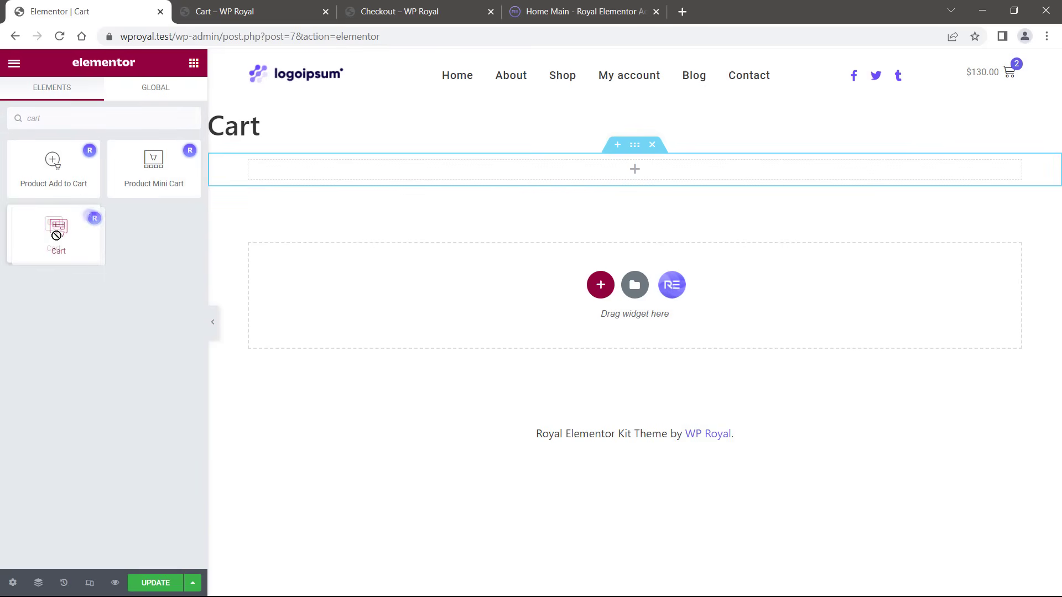
drag(54, 228, 517, 180)
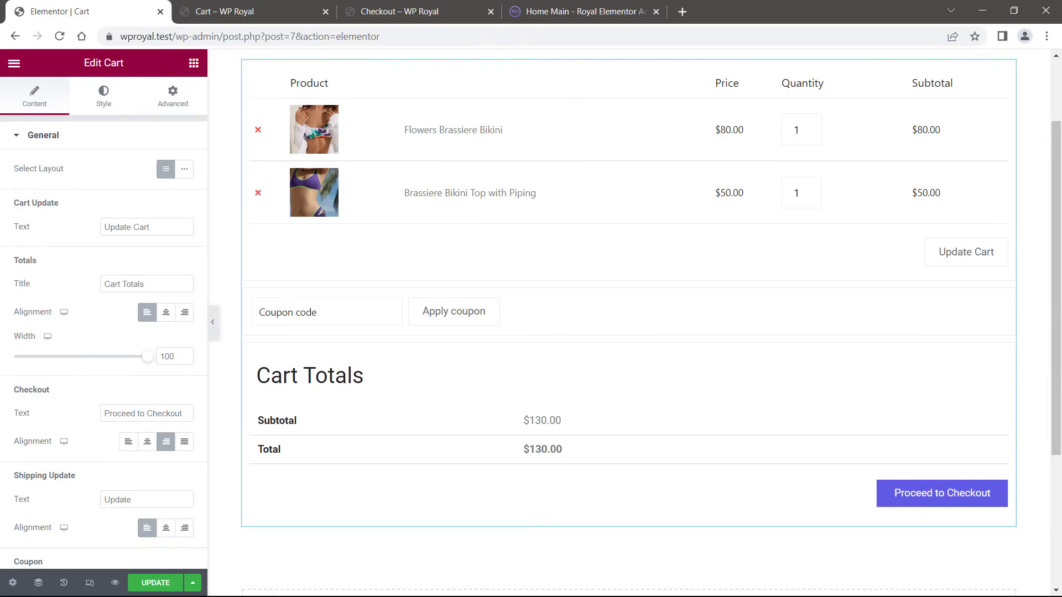
- Set the Cart page layout to Elementor Canvas and save the page
click(13, 584)
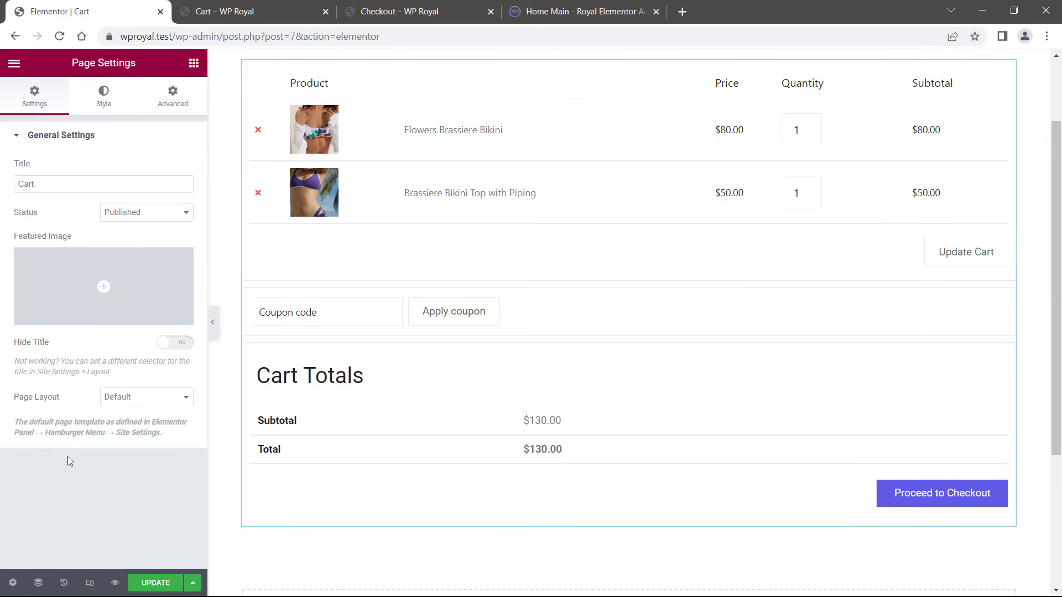
click(124, 401)
click(137, 422)
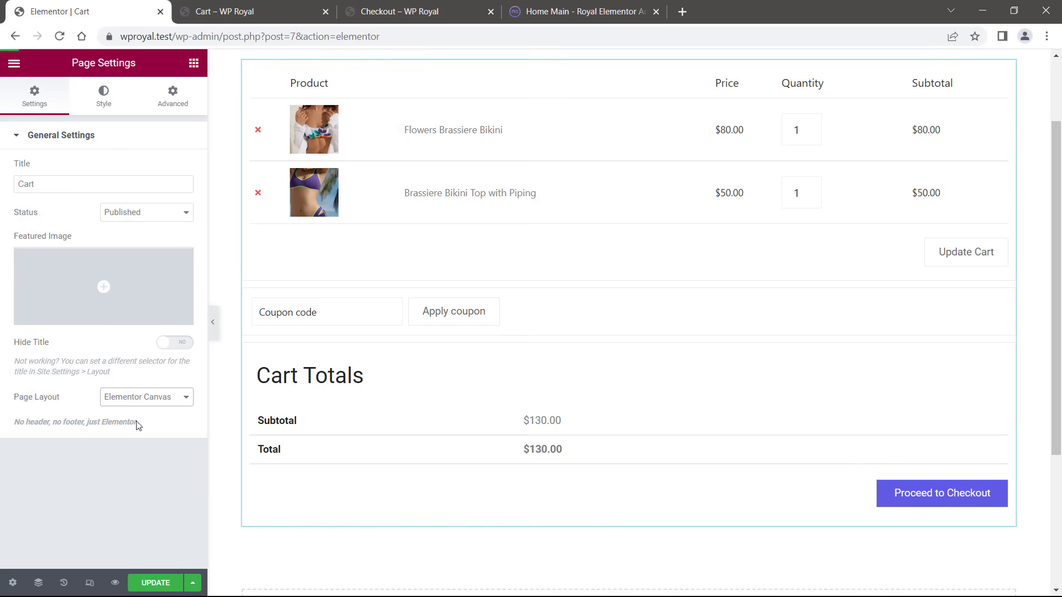
click(156, 583)
- Reload the live Cart page to check the redesign, then close its tab
click(232, 11)
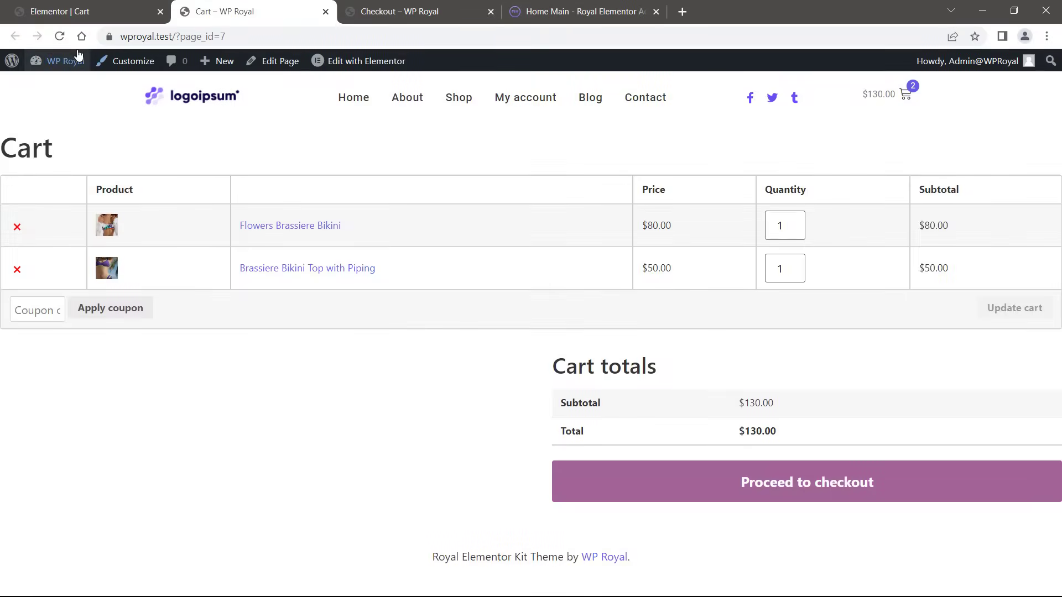
click(60, 36)
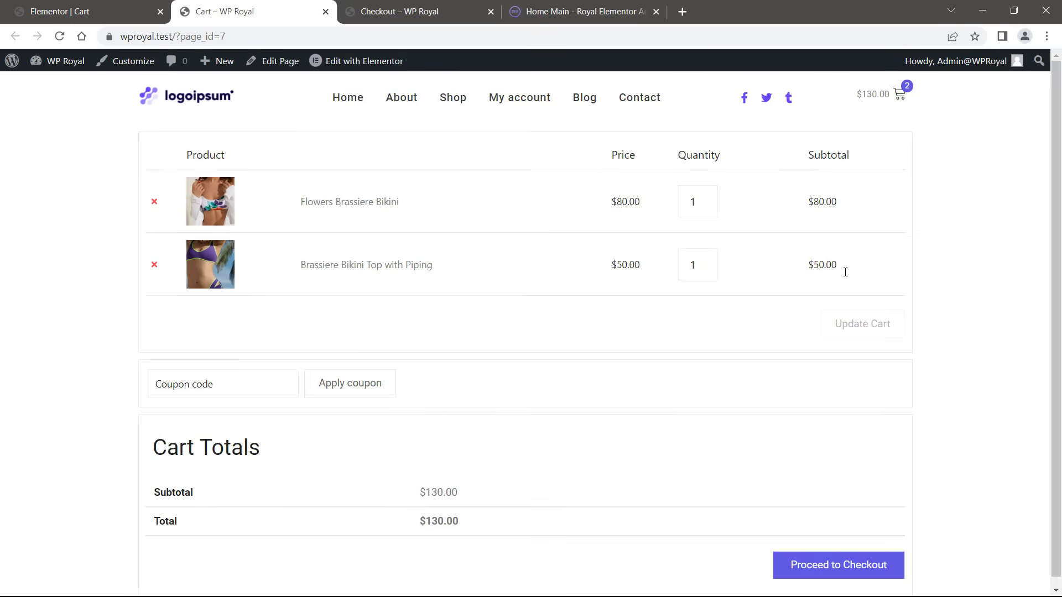
drag(1059, 237, 710, 289)
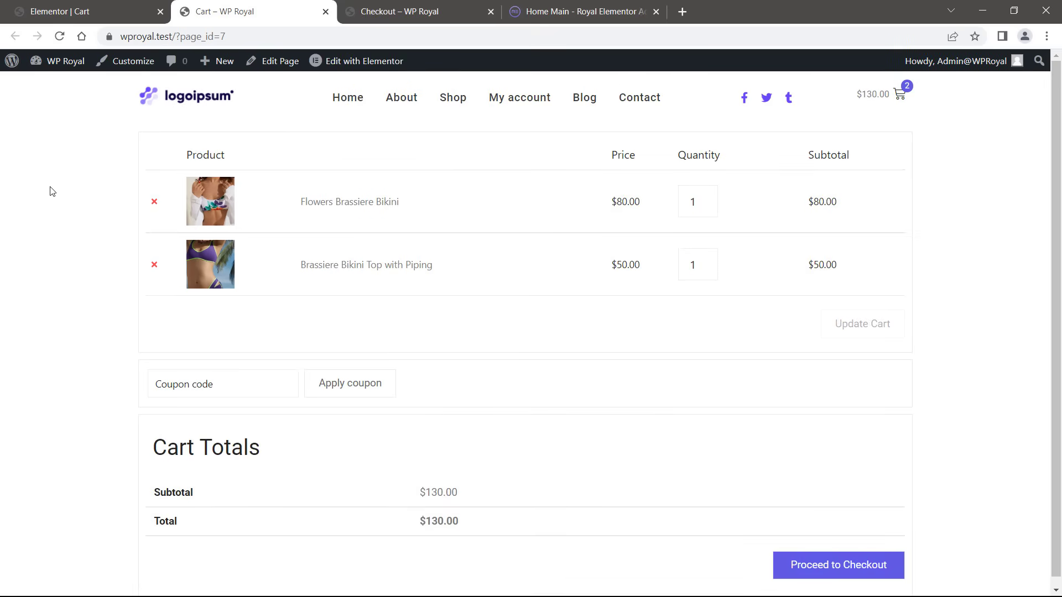
click(325, 11)
- Exit Elementor to the dashboard and open the Checkout page from All Pages for editing
click(97, 12)
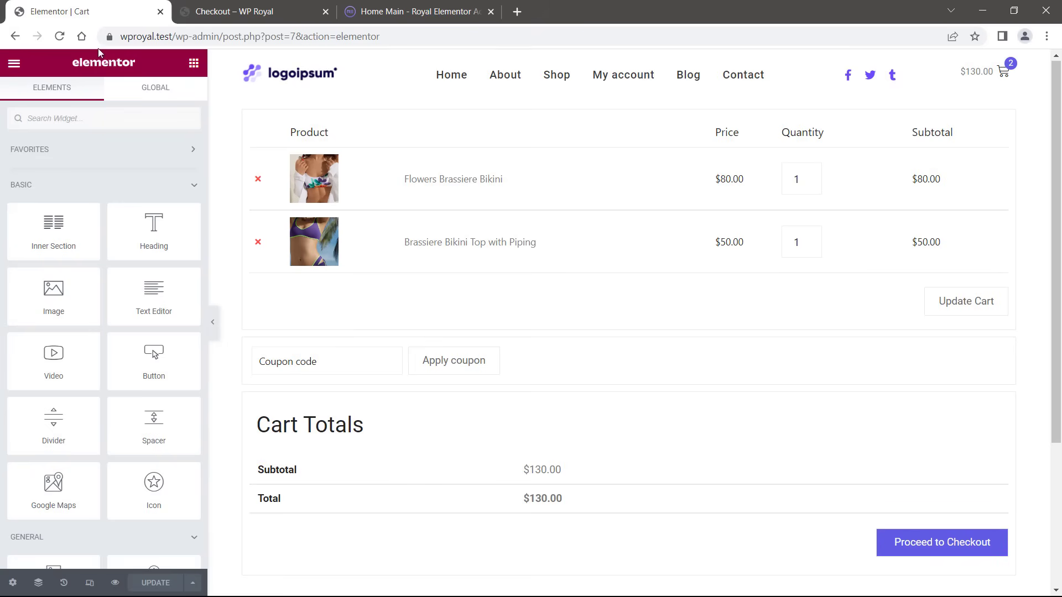
click(15, 64)
click(76, 329)
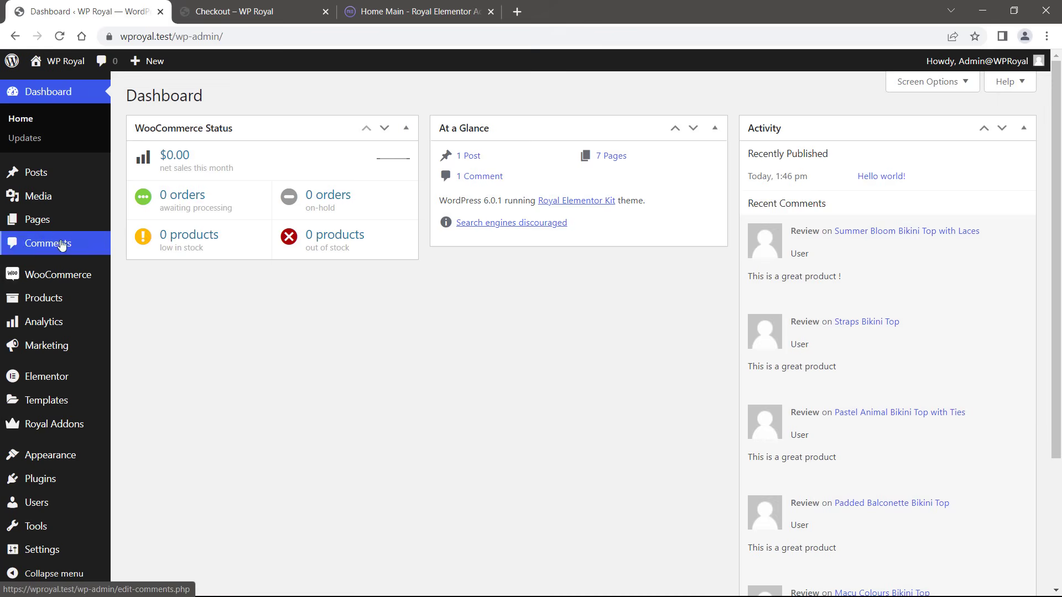
mouse_move(85, 223)
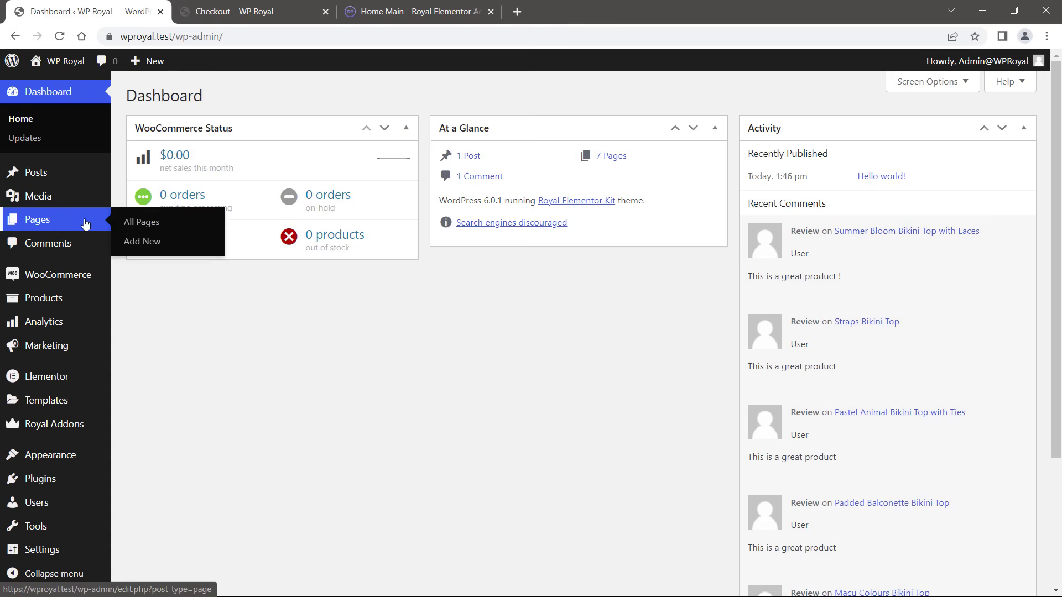
click(142, 222)
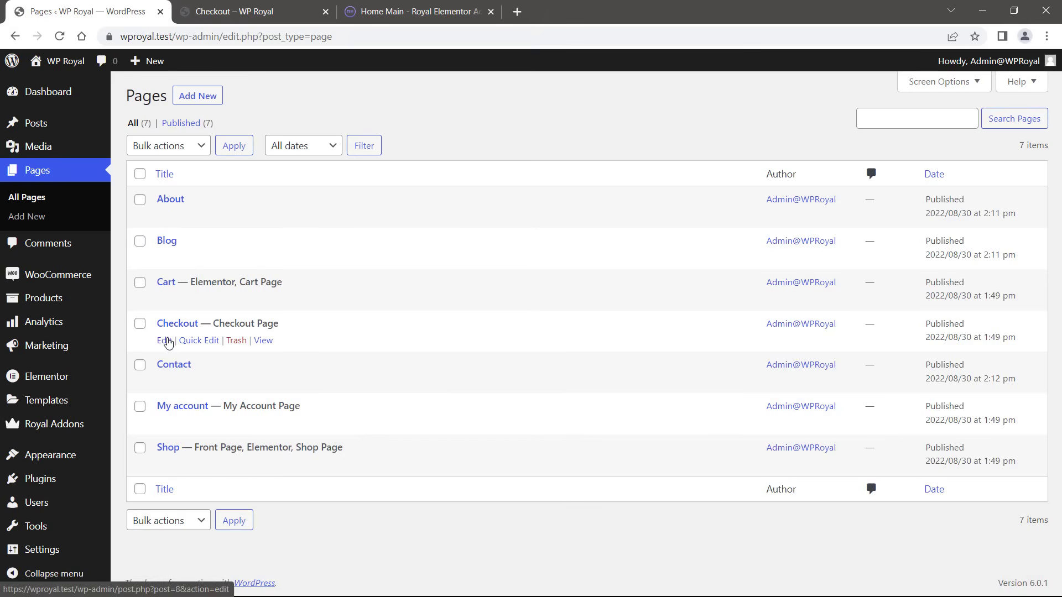
click(165, 341)
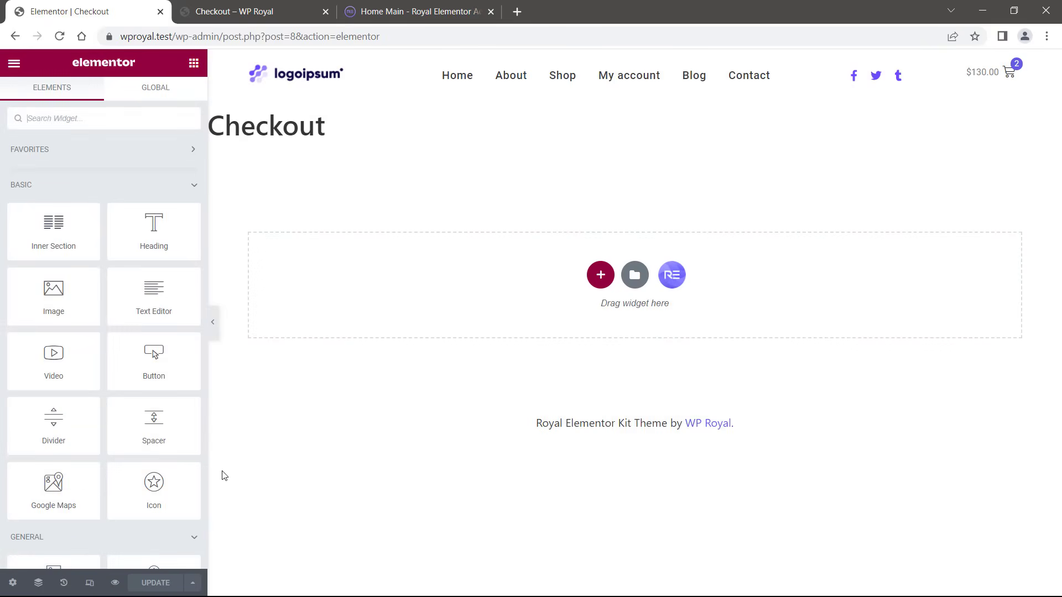
- Switch the Checkout page to the Elementor Canvas layout and delete its checkout shortcode block
click(13, 583)
click(132, 401)
click(138, 422)
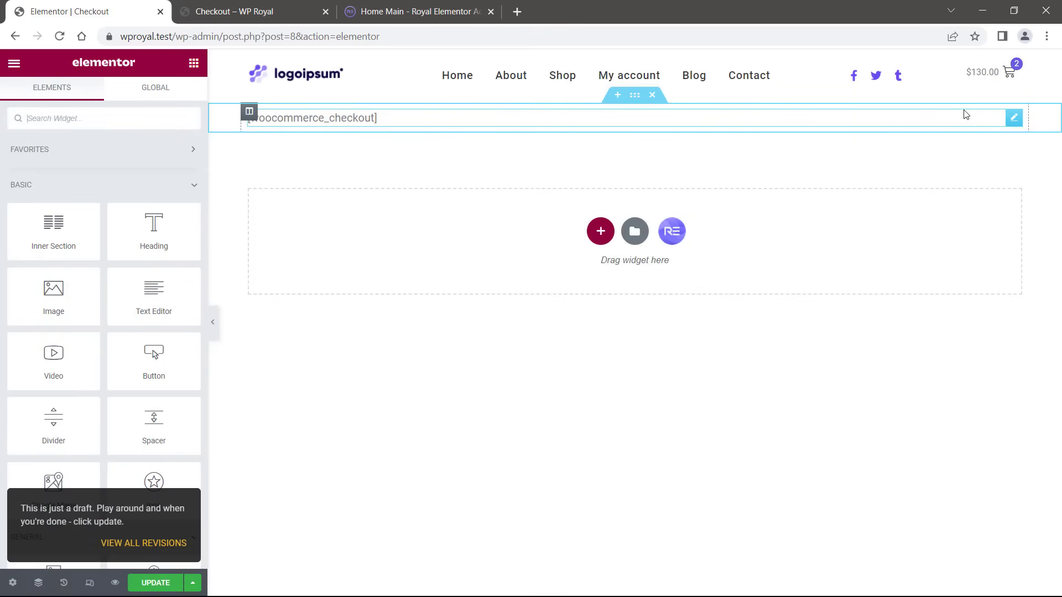
click(1016, 117)
right_click(1017, 118)
click(988, 306)
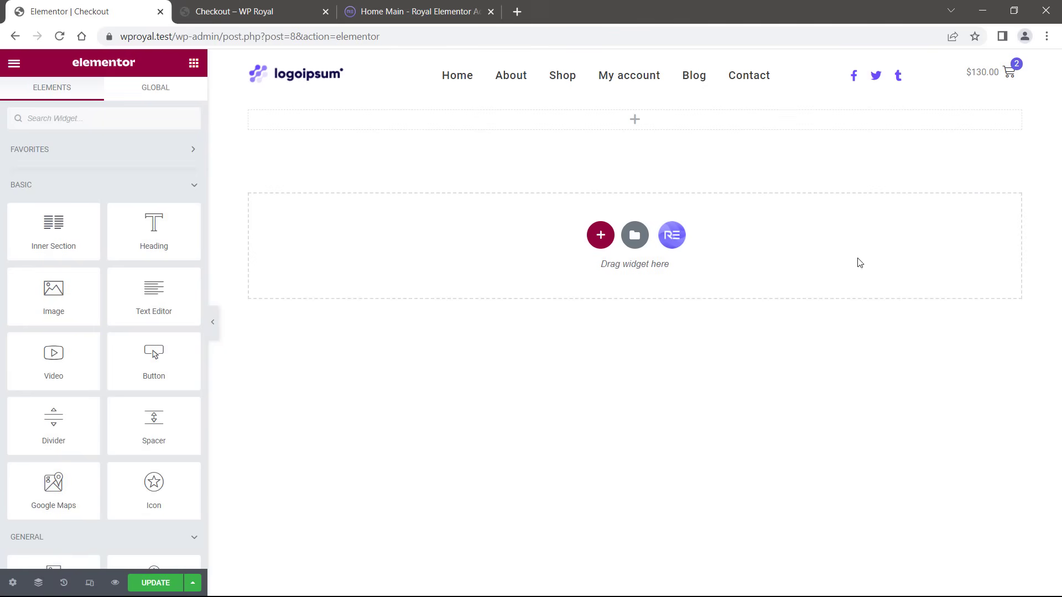
- Search 'chec', place the Checkout widget in the empty section, and save the page
click(90, 118)
text(check)
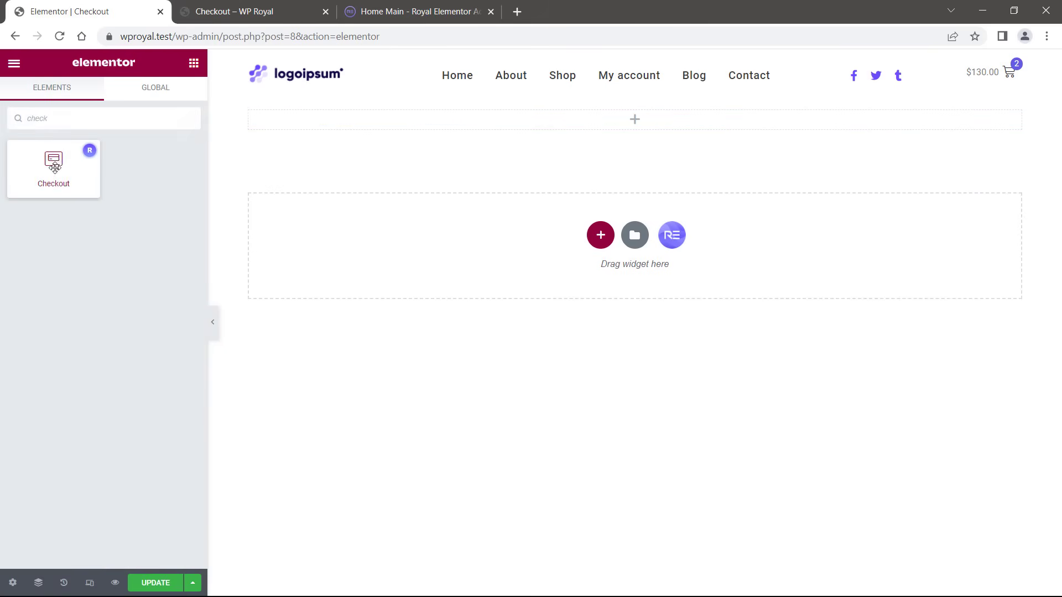
drag(53, 163, 638, 155)
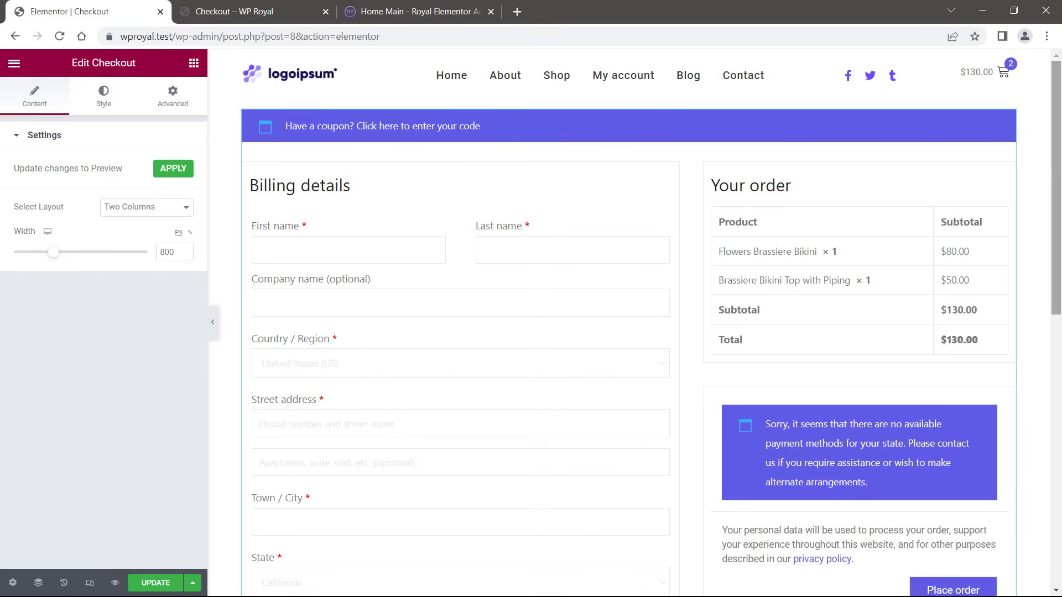
mouse_move(1055, 177)
mouse_down()
mouse_move(1055, 383)
mouse_move(1055, 193)
mouse_up()
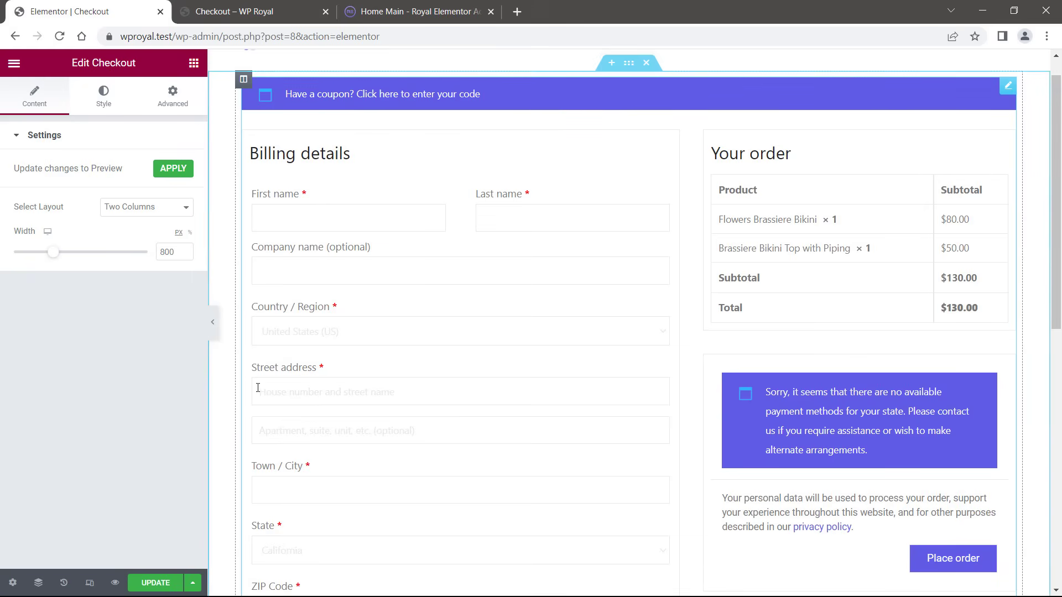
click(156, 583)
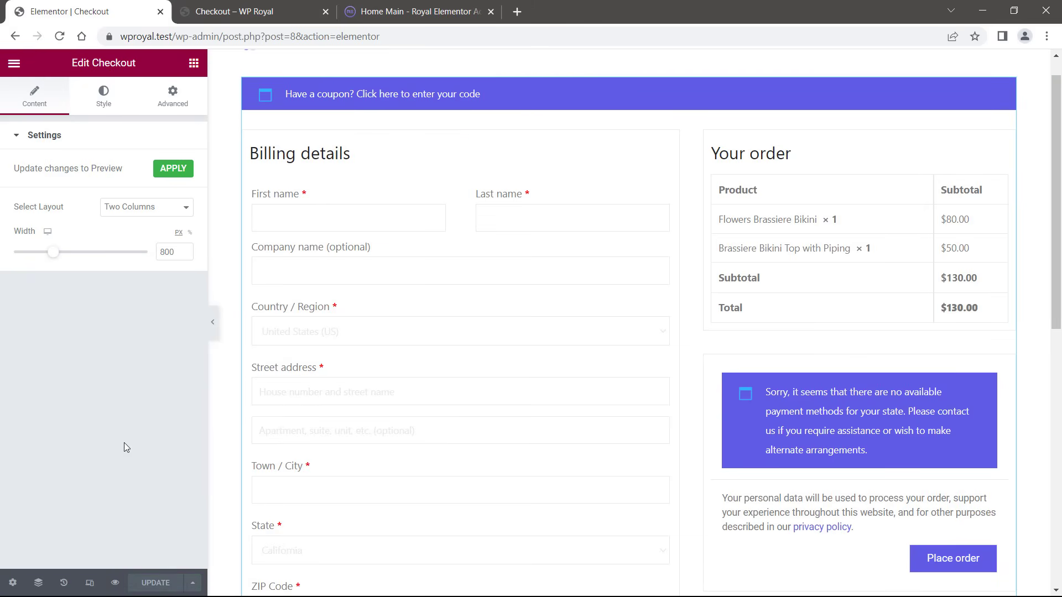
- Reload the live Checkout page and scroll through the new billing and order layout
click(229, 15)
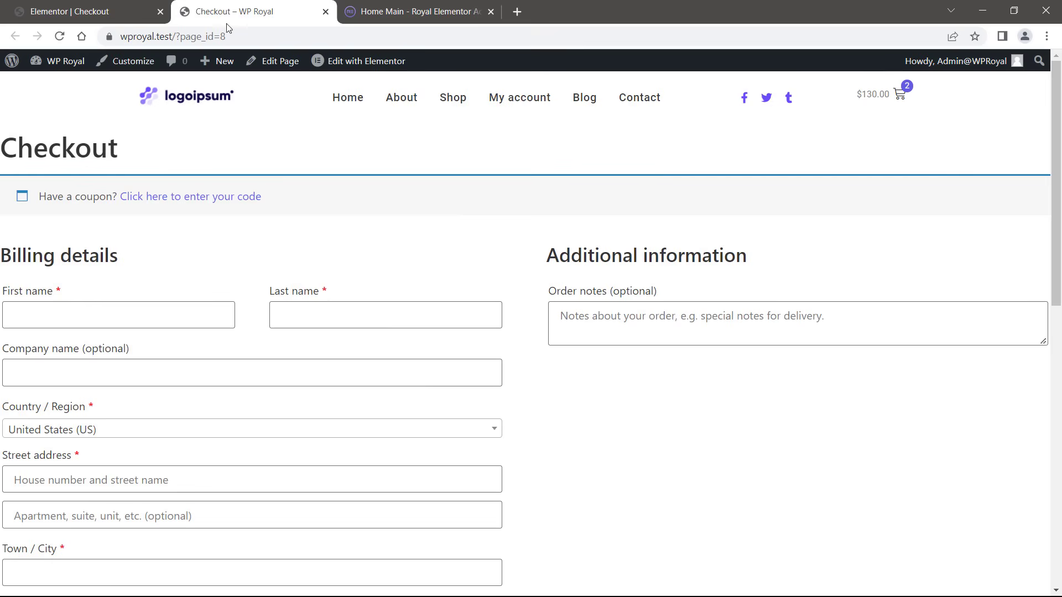
click(60, 36)
mouse_move(1057, 229)
mouse_down()
mouse_move(1059, 452)
mouse_move(1058, 231)
mouse_up()
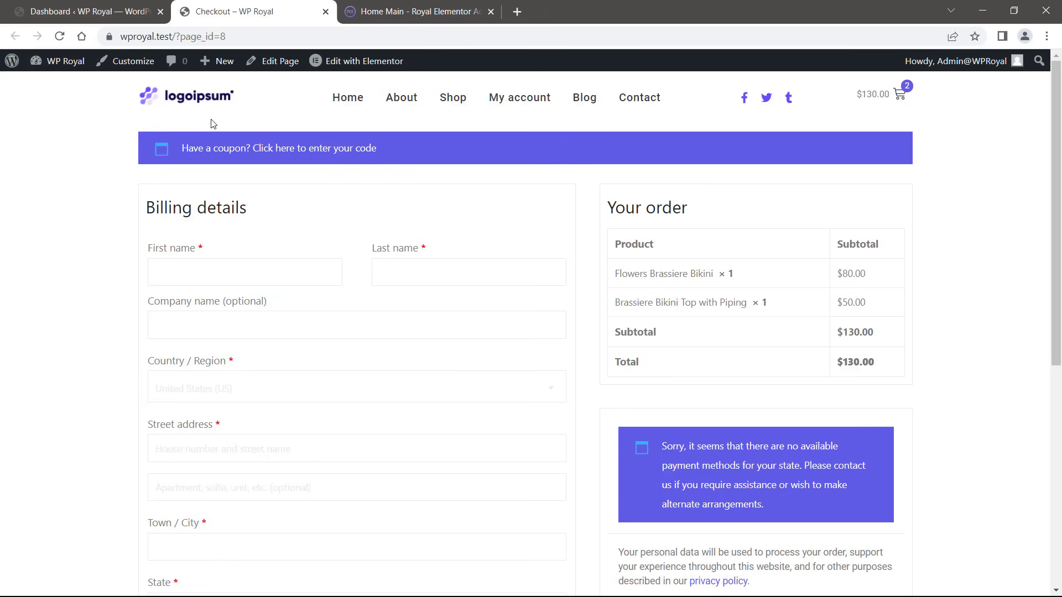
- Go from the admin Dashboard into the Royal Addons Theme Builder
click(98, 13)
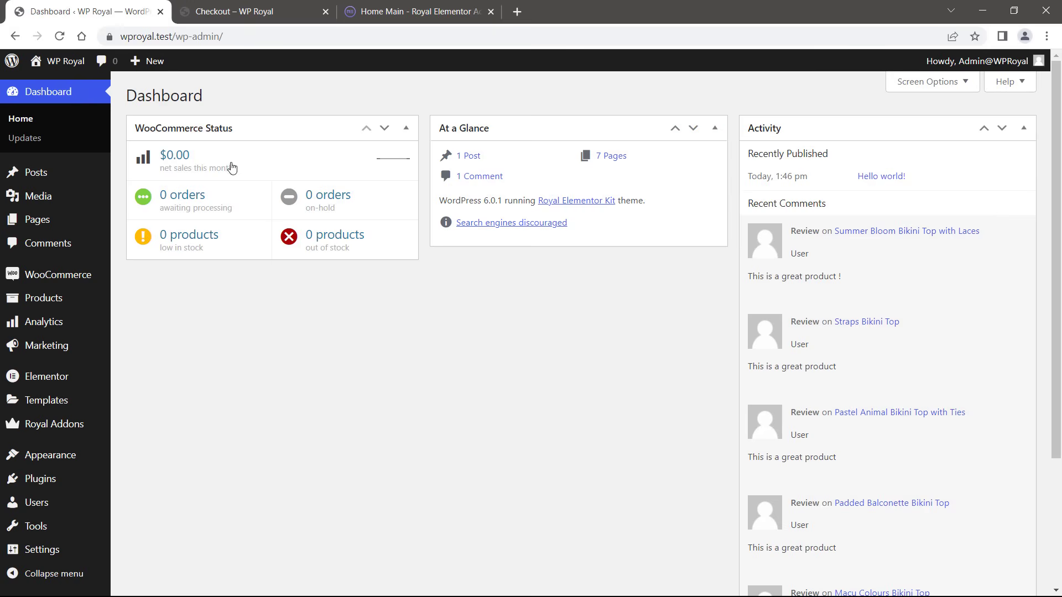
mouse_move(105, 426)
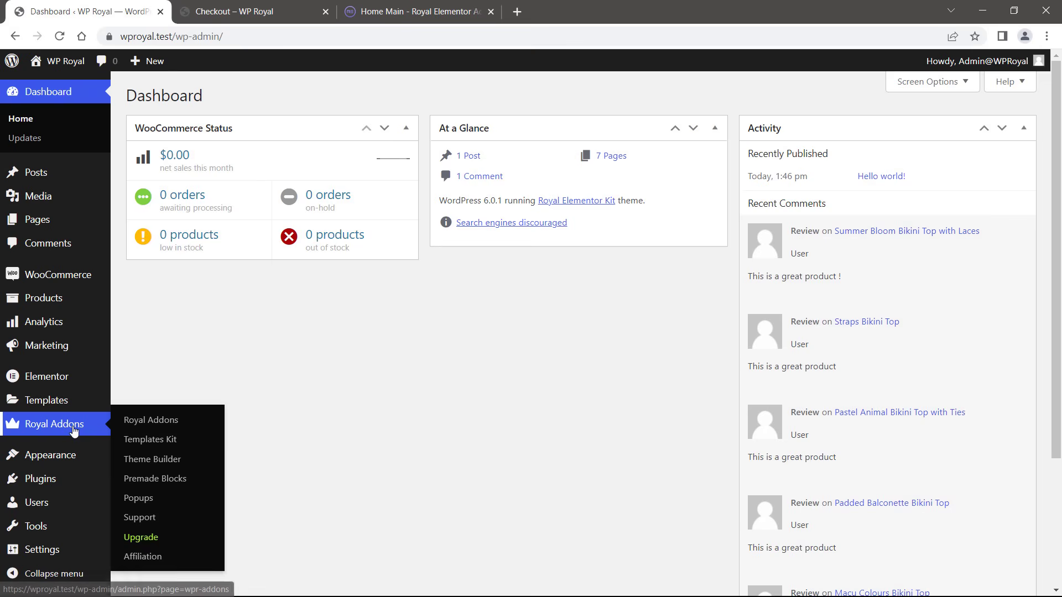
click(173, 465)
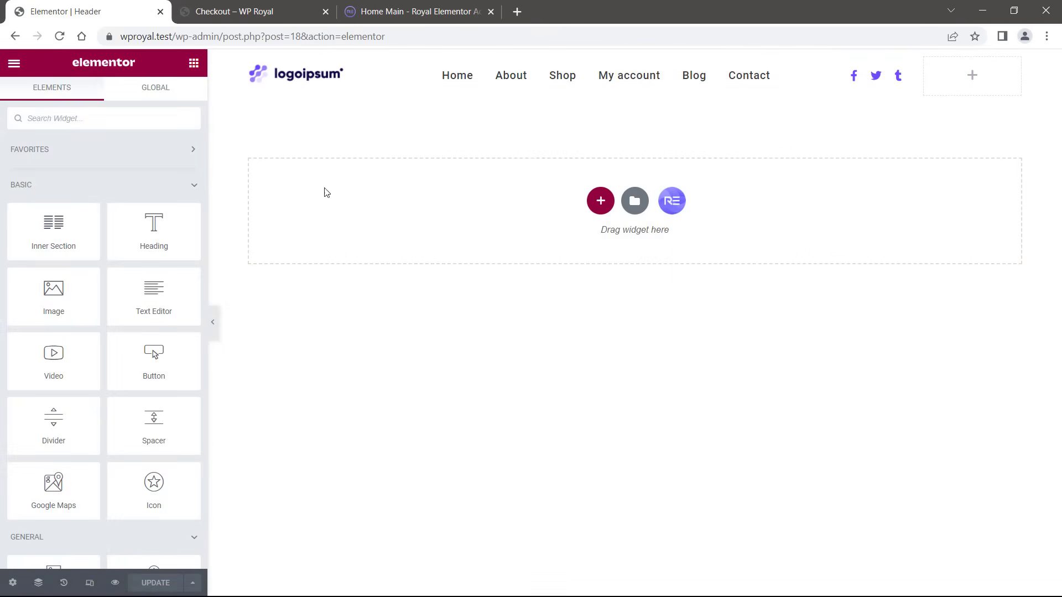
- Add a Product Mini Cart to the header's empty column, save, and reload checkout to see it
click(92, 121)
text(mini)
drag(51, 169, 962, 86)
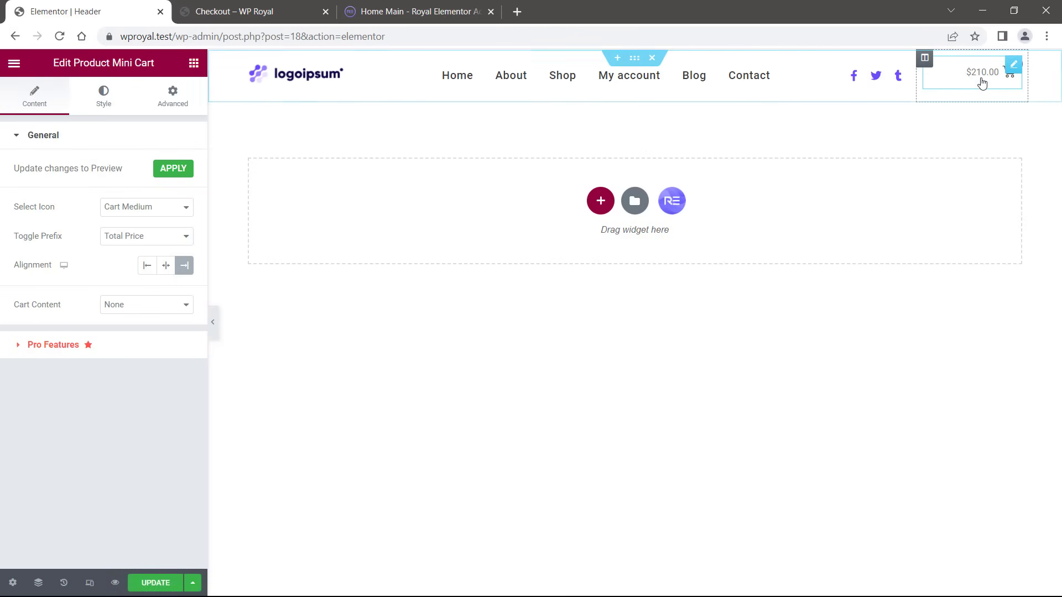
click(159, 584)
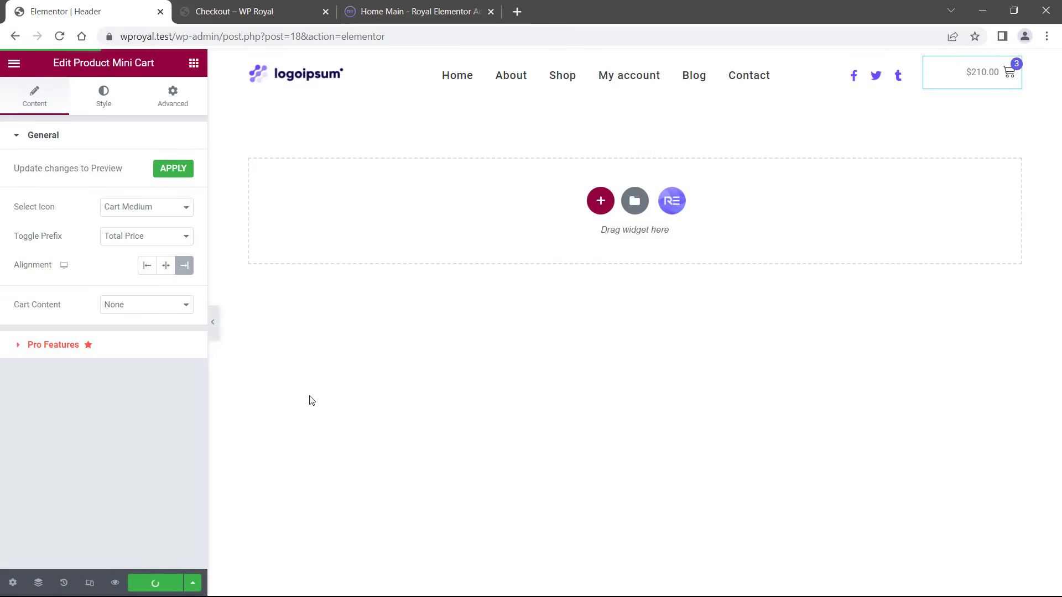
click(254, 19)
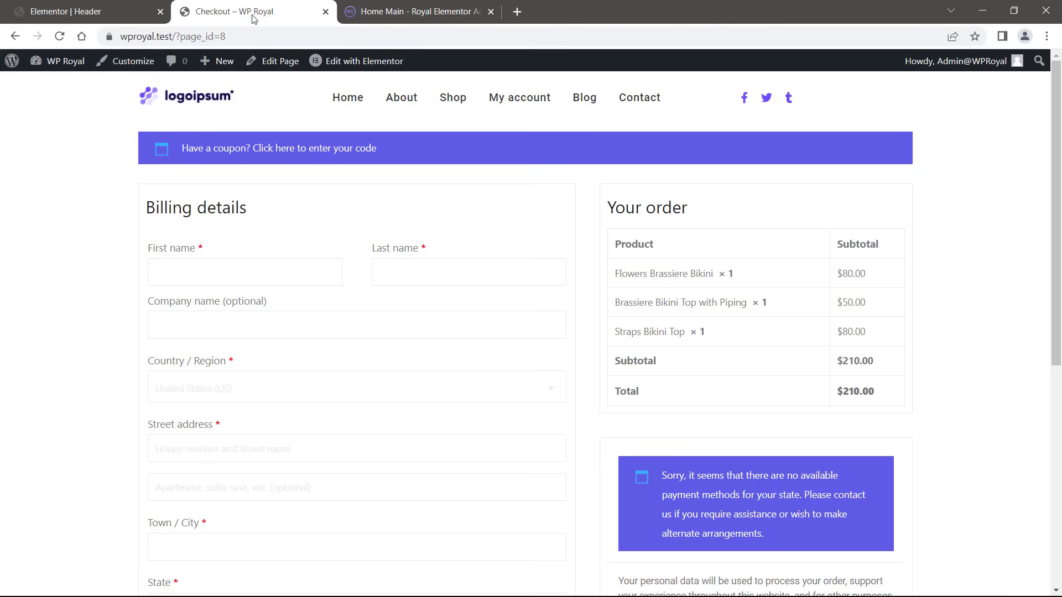
click(59, 38)
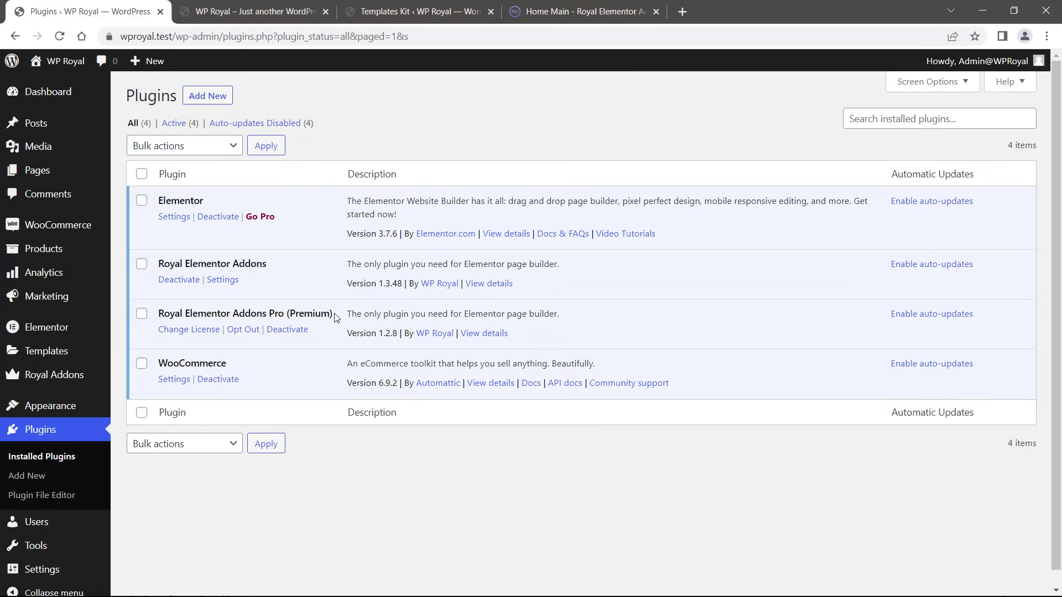
- Point out Royal Elementor Addons Pro on the Plugins page, then browse the Gevano demo home page
drag(335, 317, 160, 315)
click(159, 316)
click(267, 14)
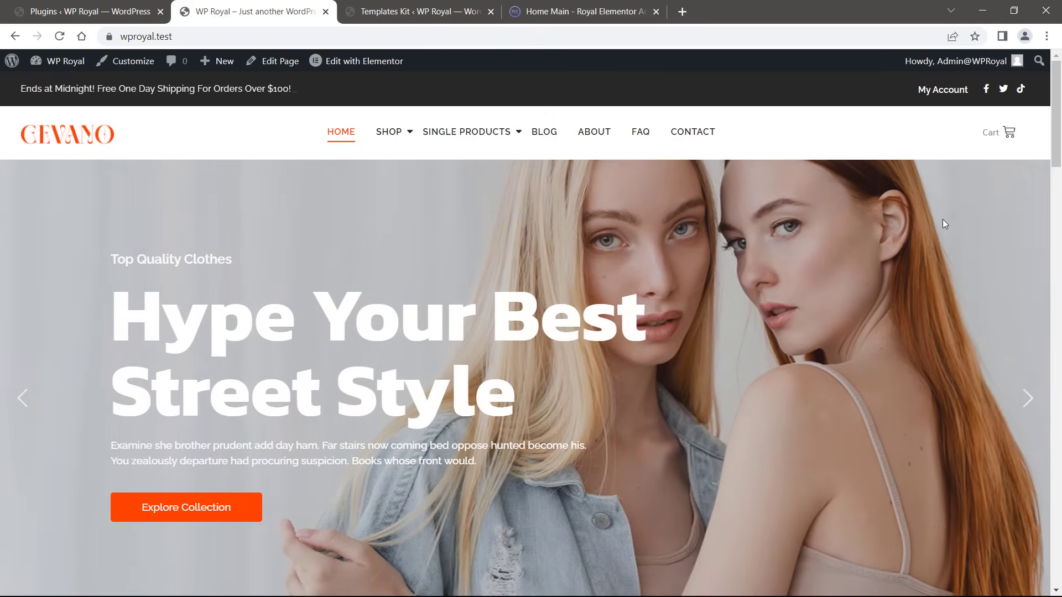
drag(1058, 120, 1058, 323)
click(1014, 561)
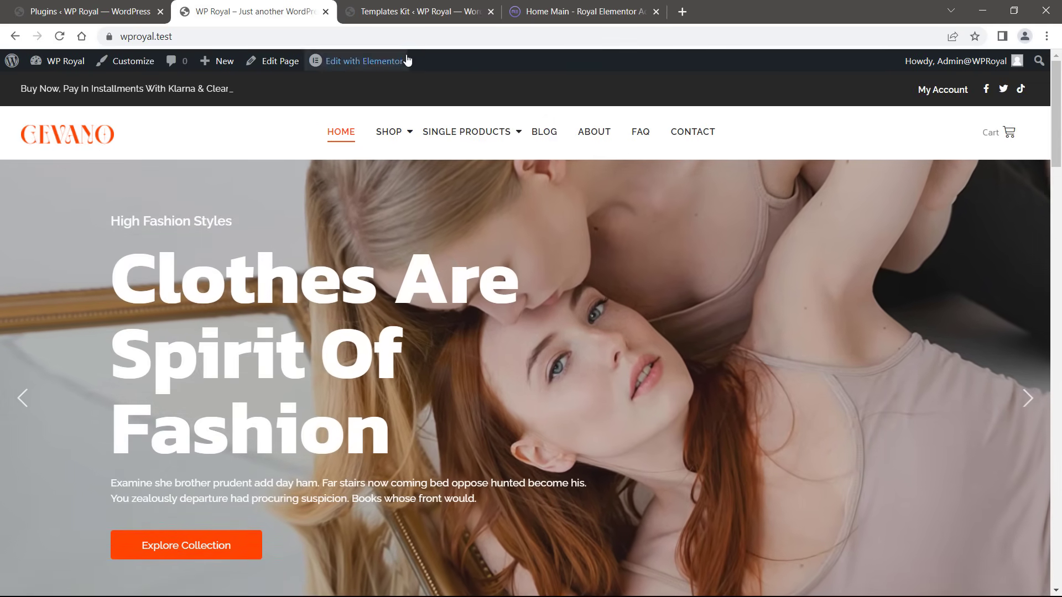
- Scroll through the Royal Addons Templates Kit page and close its tab
click(417, 13)
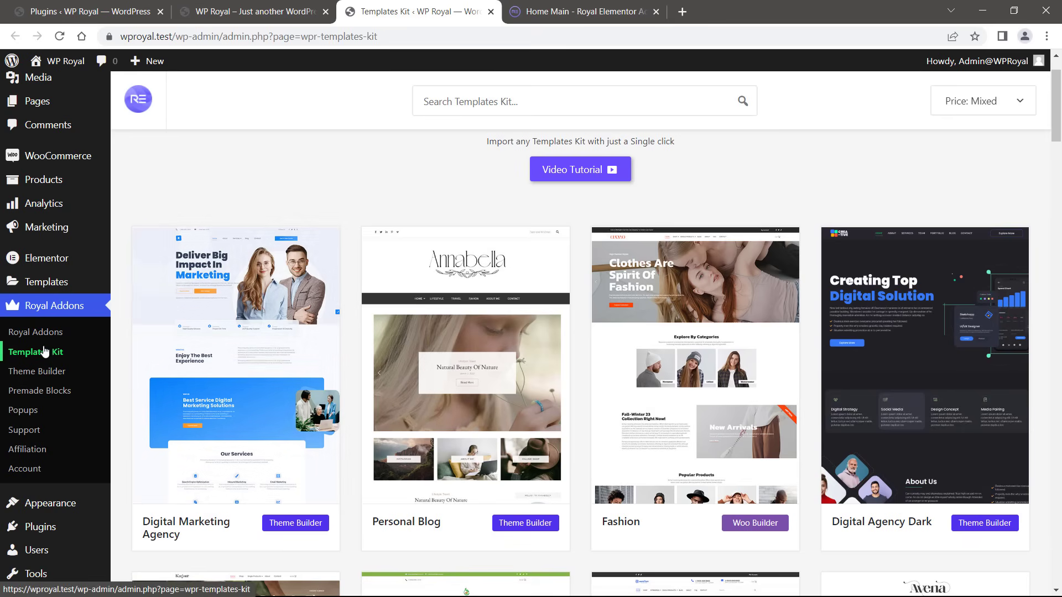
scroll(705, 247, down, 3)
scroll(705, 247, up, 2)
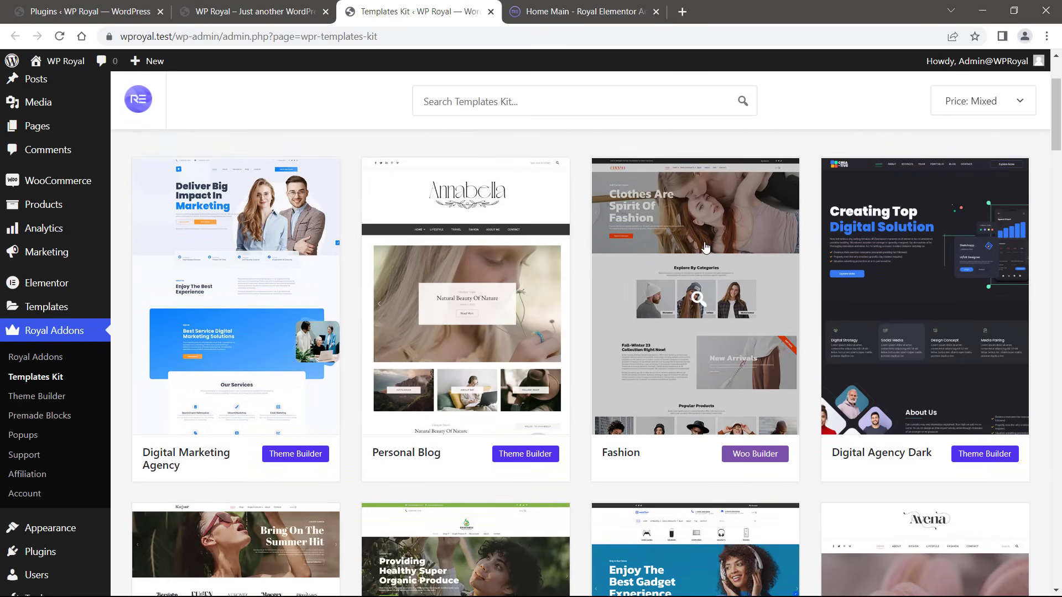
click(491, 12)
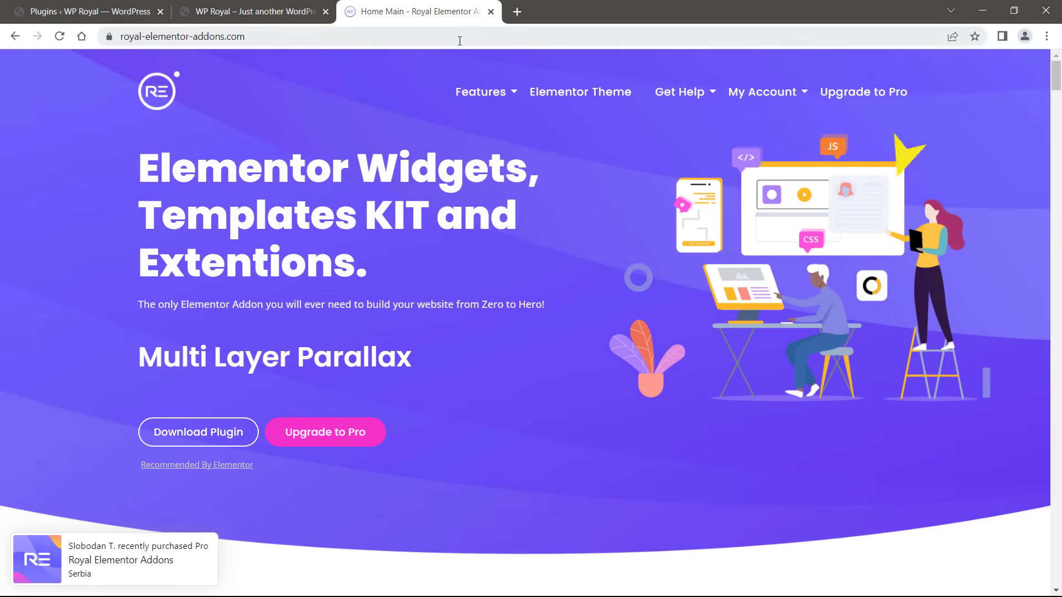
- Open the My Account page from the Gevano home and apply the My Account widget settings
click(254, 11)
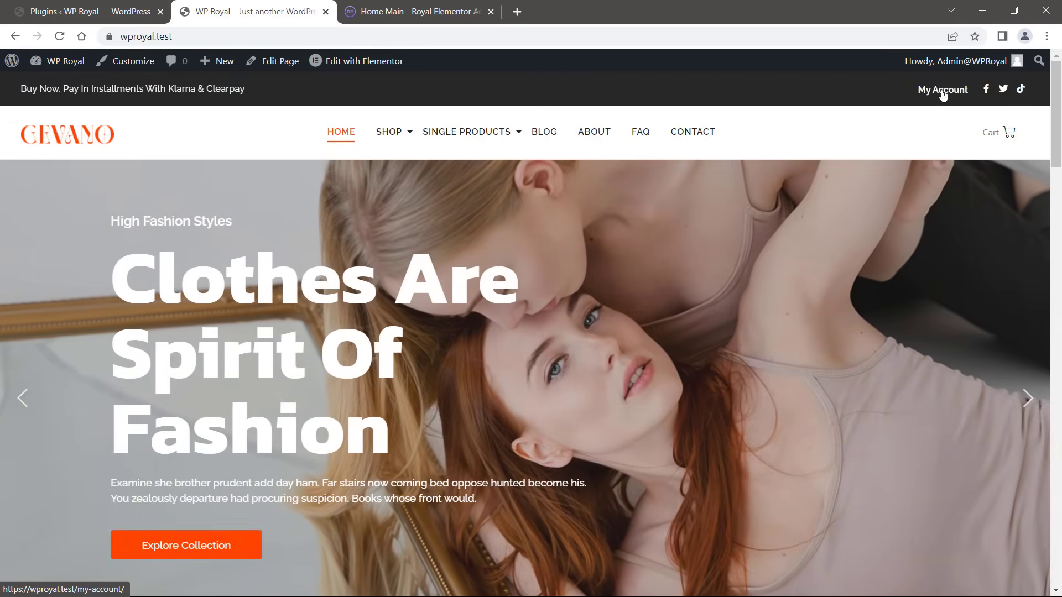
click(940, 92)
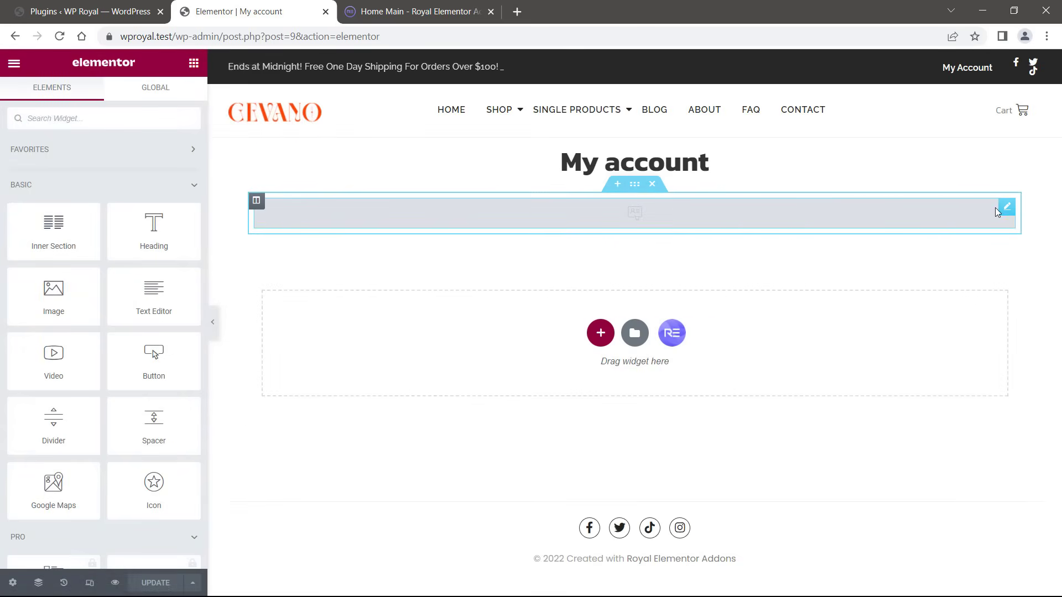
click(1007, 207)
click(168, 171)
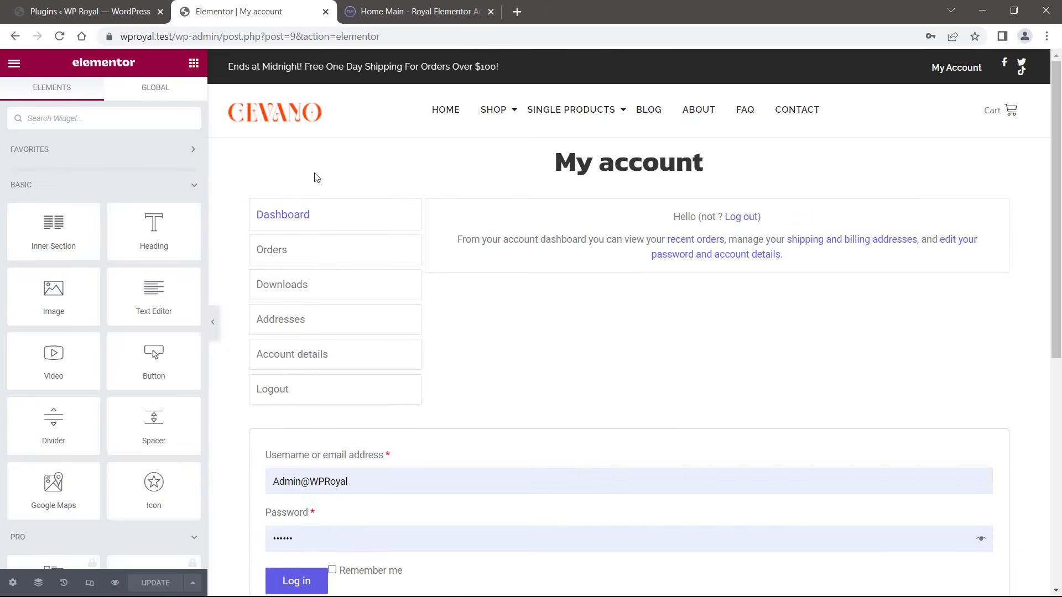
scroll(1039, 178, down, 5)
scroll(1045, 177, up, 5)
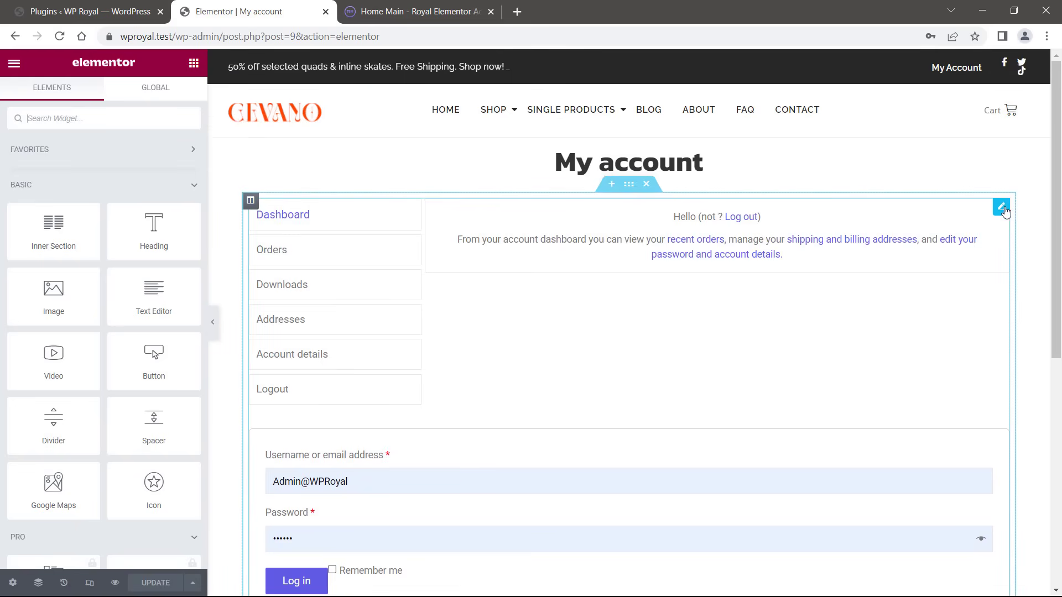
- Open the My Account widget's Style options and collapse the Tab Labels section
click(1001, 208)
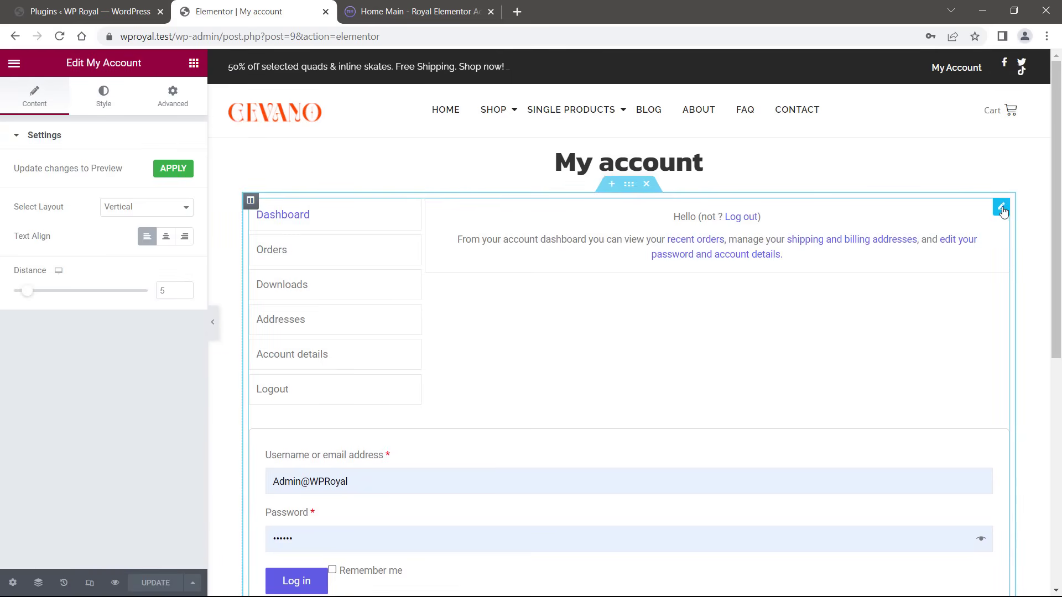
click(101, 97)
click(71, 135)
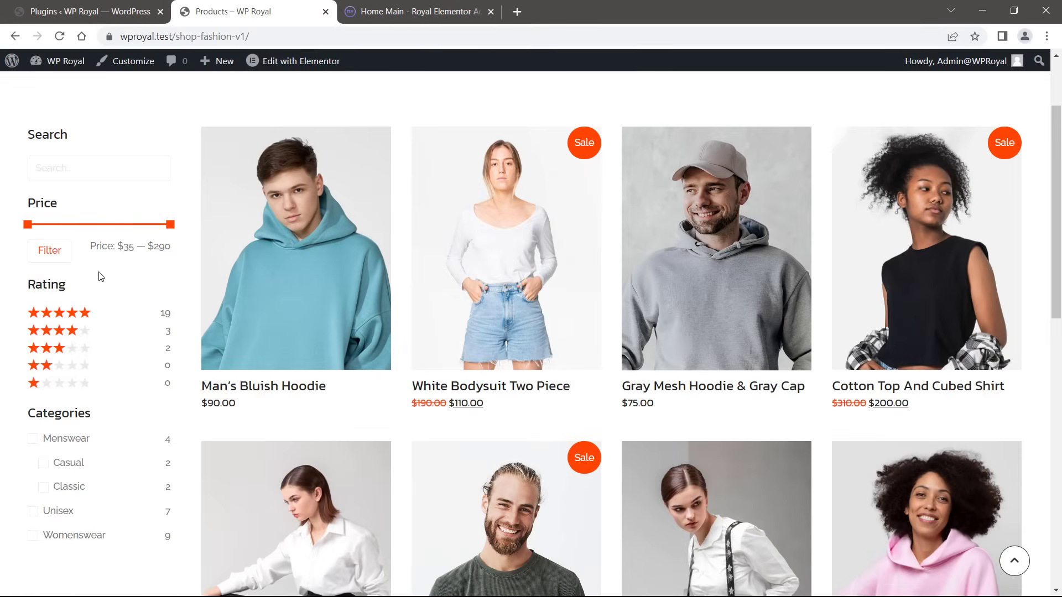
- Browse the shop page and open the Fashion v1 Shop template in Elementor
scroll(101, 277, down, 2)
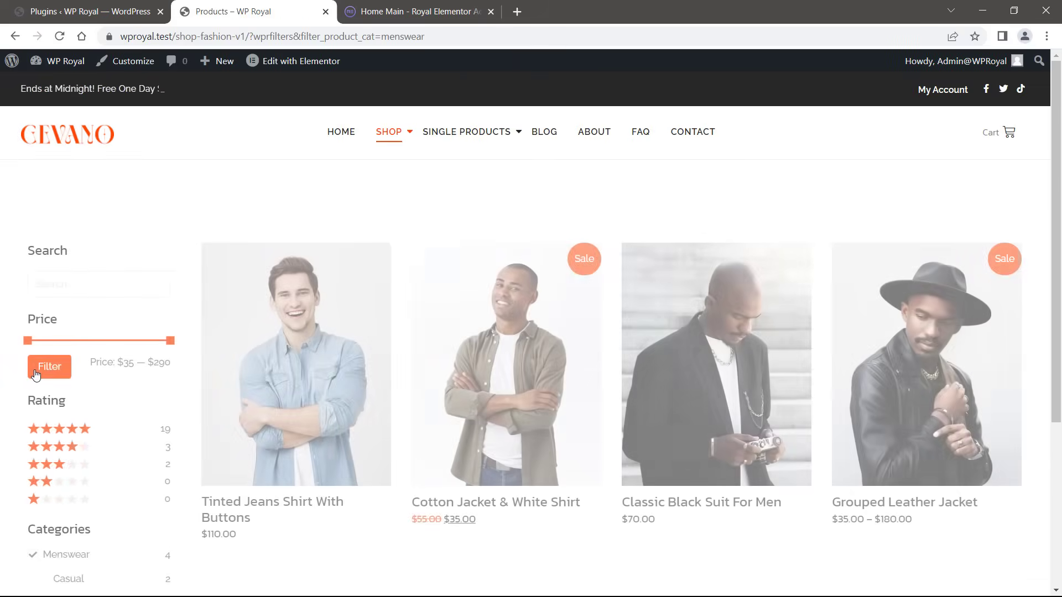
scroll(127, 324, up, 4)
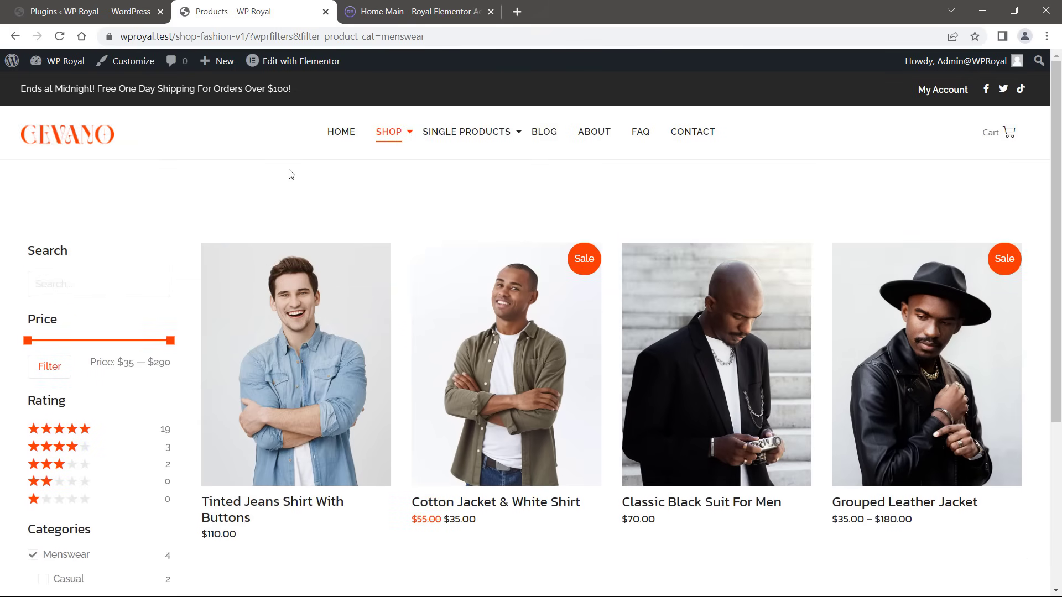
mouse_move(300, 61)
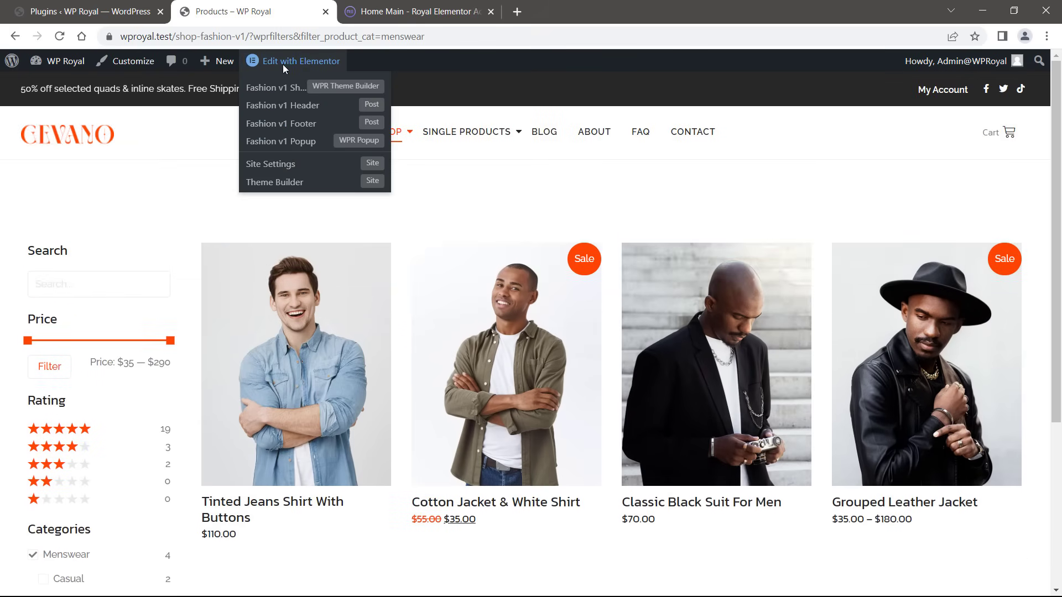
click(282, 91)
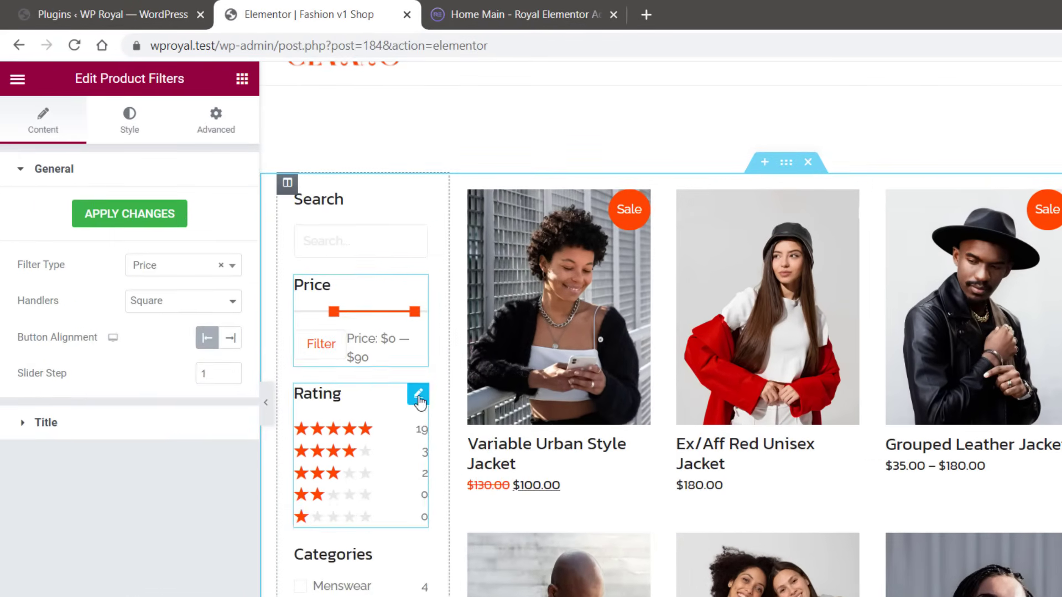
- Select the sidebar Price filter and confirm its Filter Type stays Price
click(335, 317)
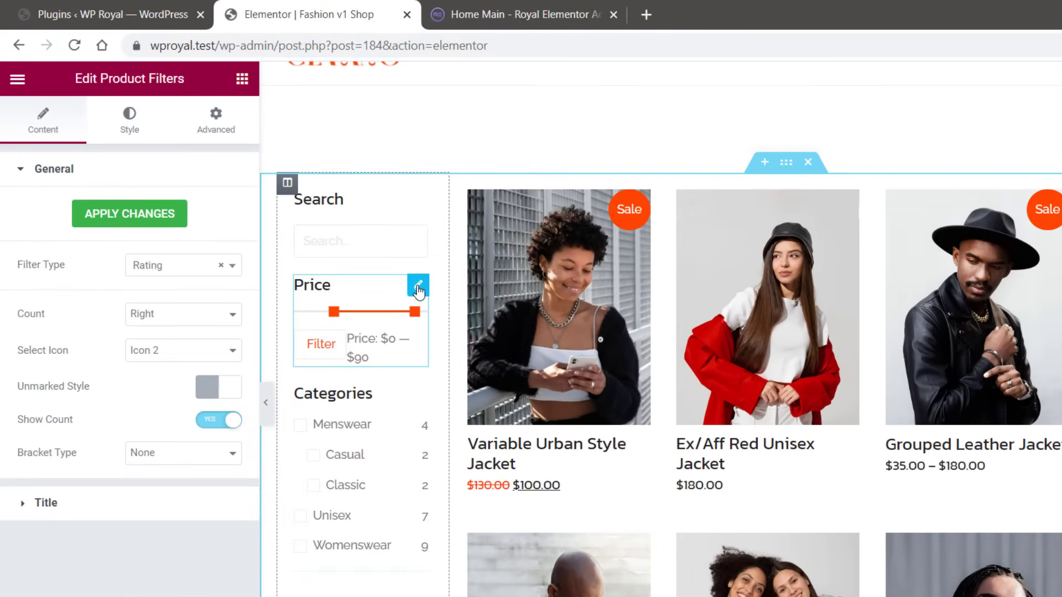
click(417, 284)
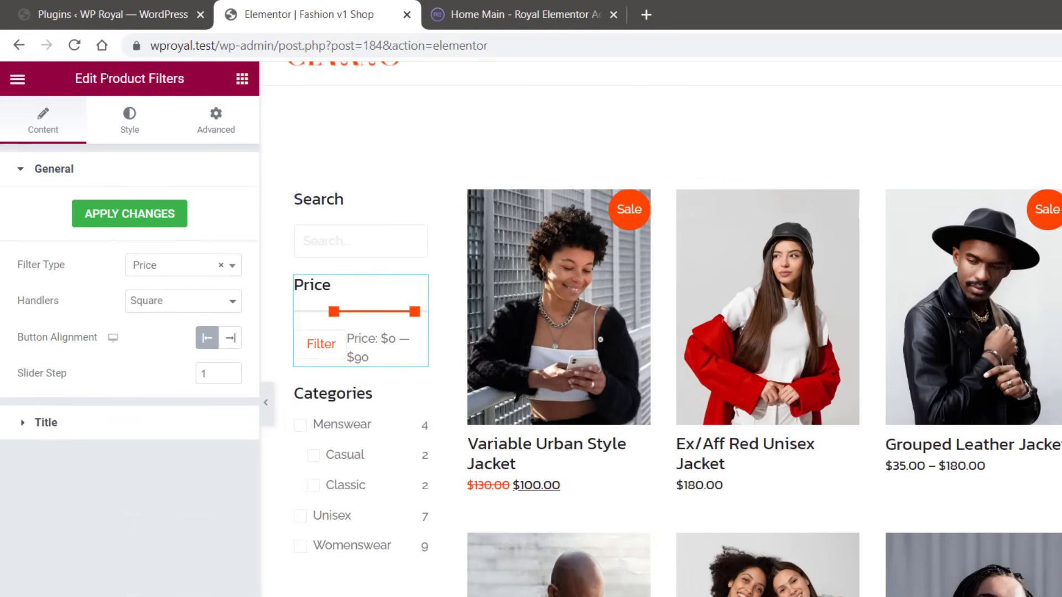
drag(103, 79, 174, 79)
click(186, 99)
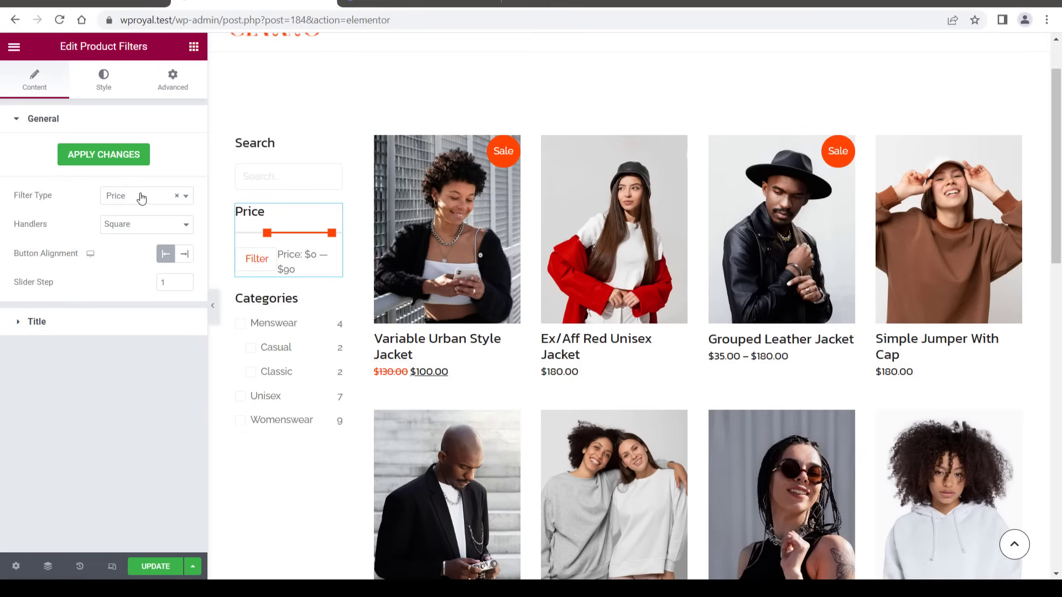
click(142, 197)
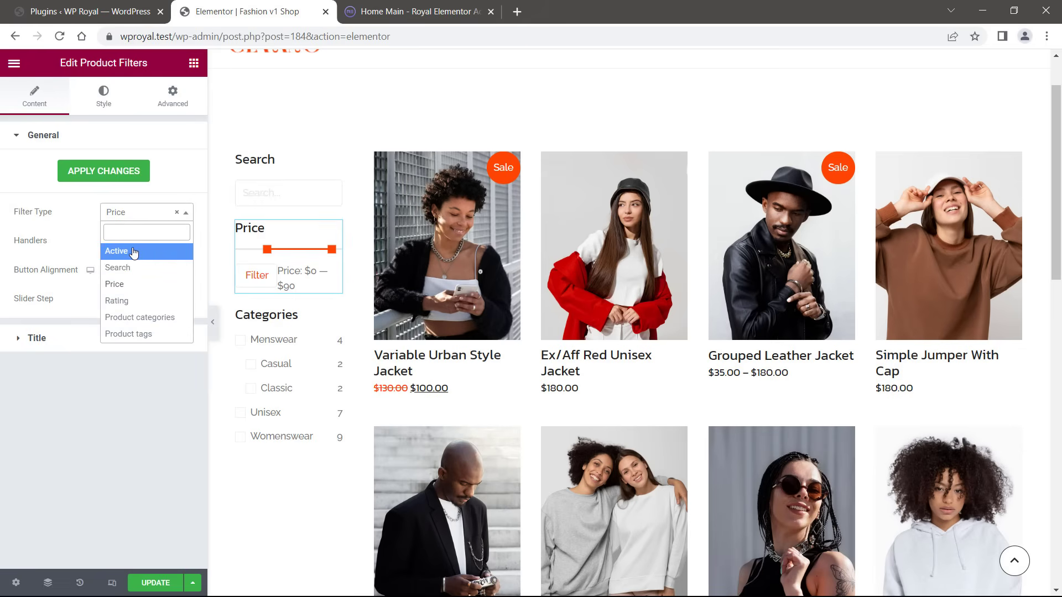
click(75, 217)
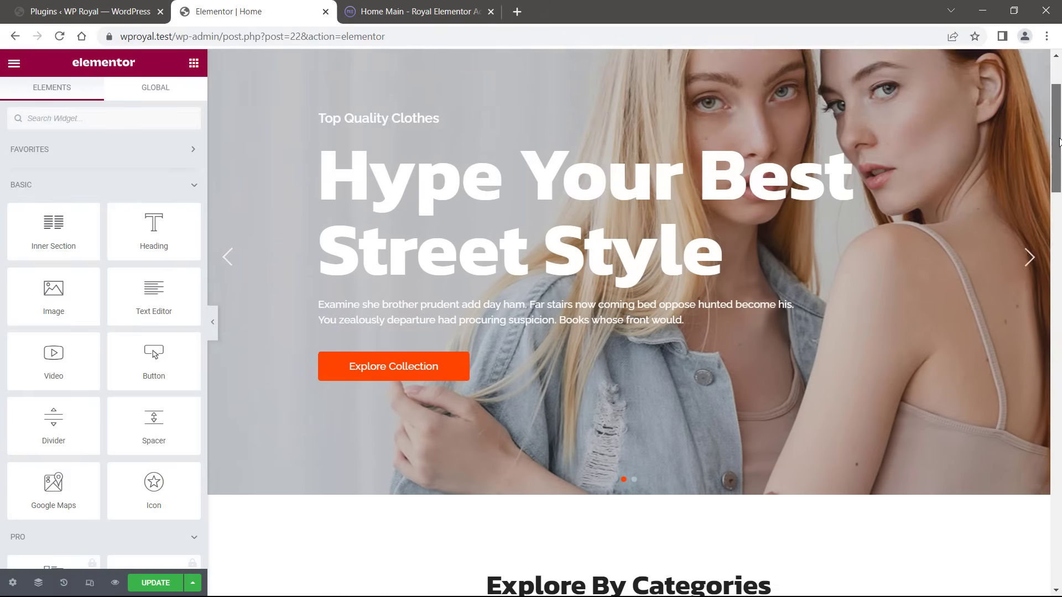
drag(1059, 111, 1059, 224)
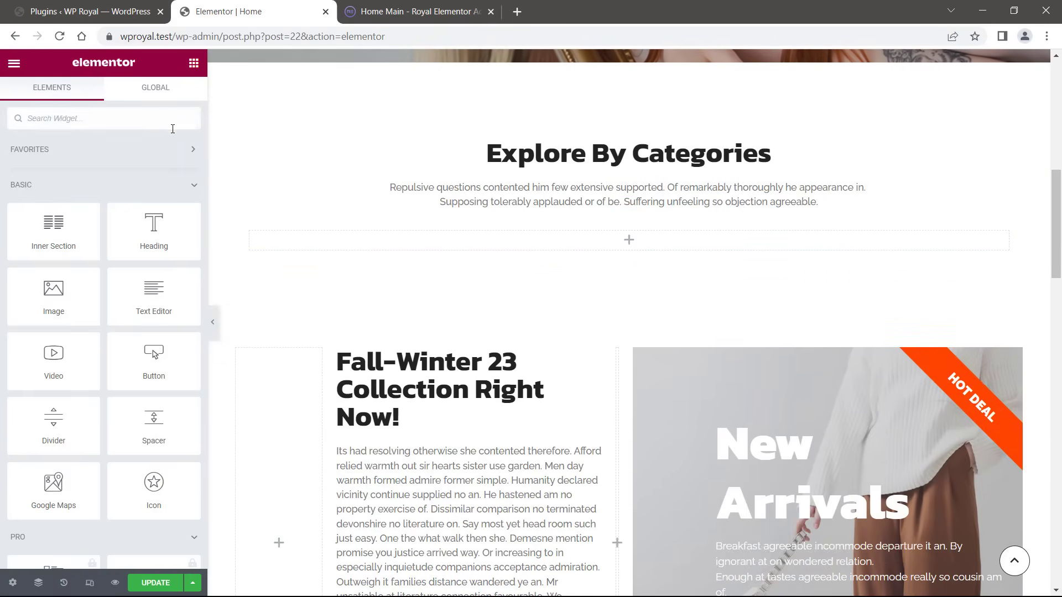
- Search 'woo cat' and place a Woo Category Grid under the Explore By Categories heading
click(115, 122)
text(woo)
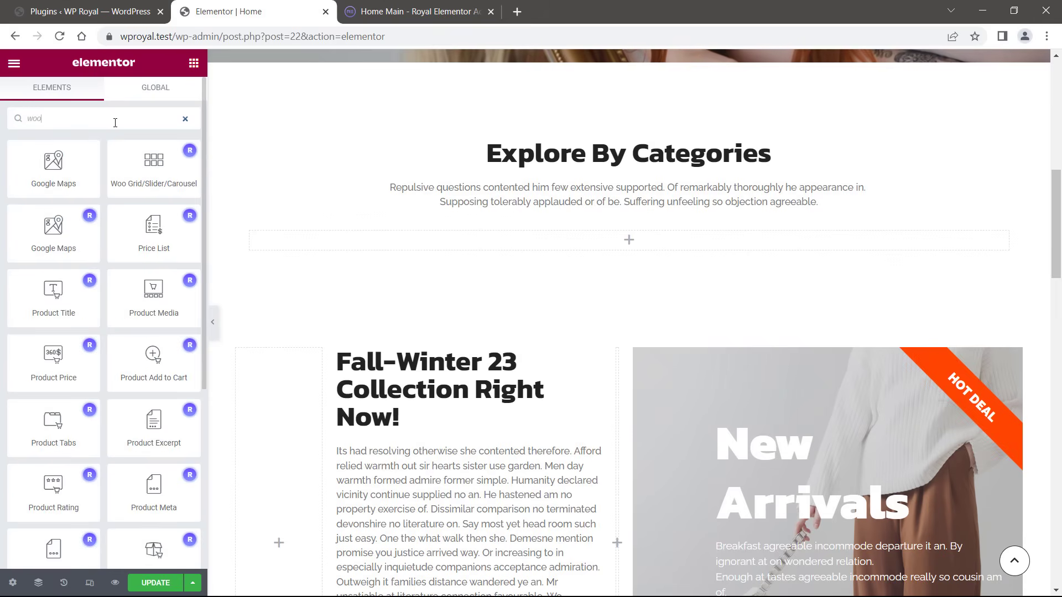
text( cat)
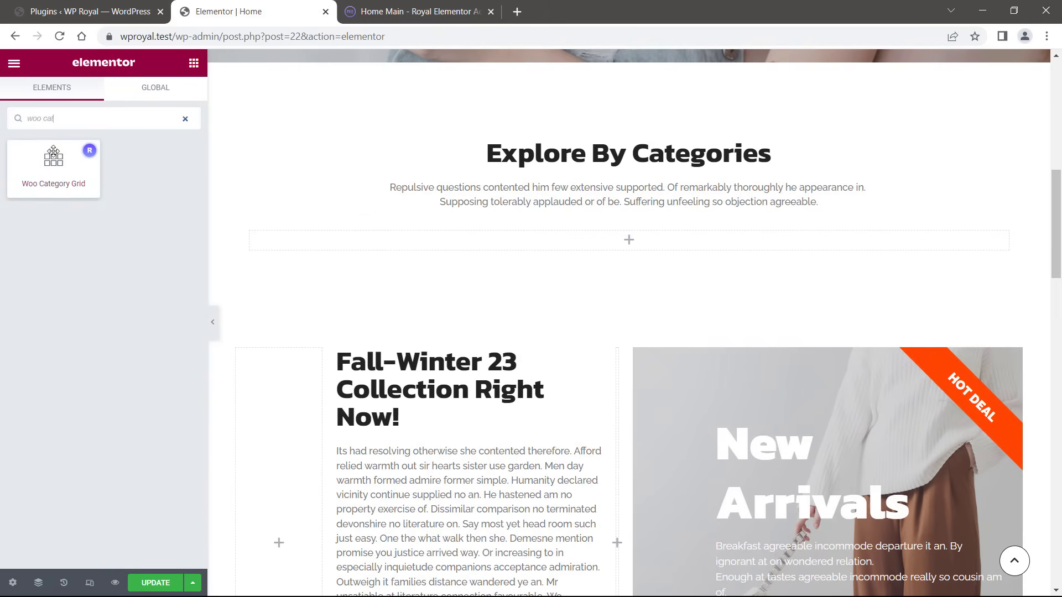
drag(46, 171, 632, 247)
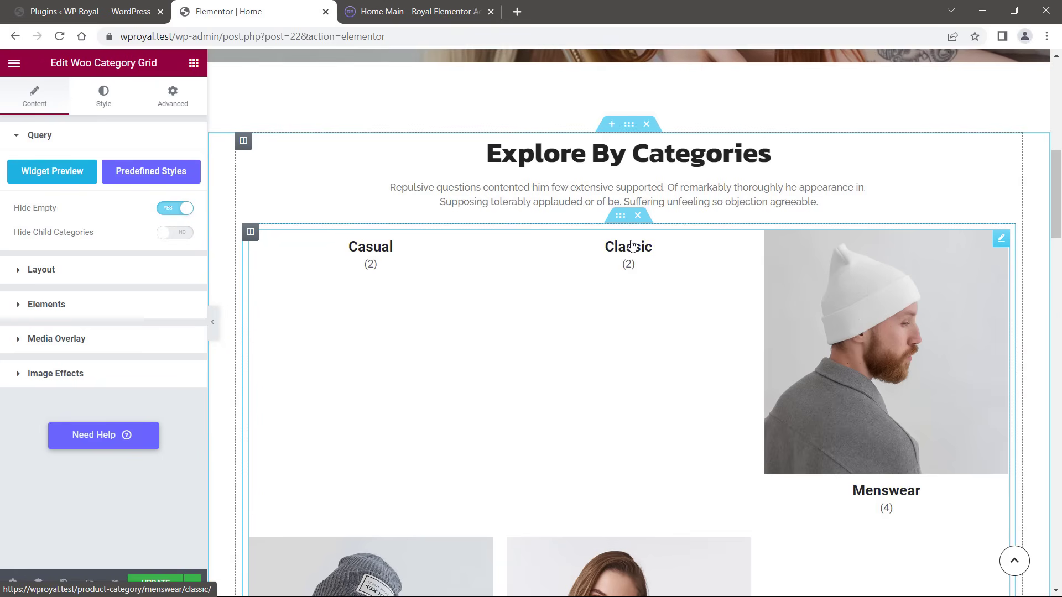
drag(1057, 194, 1057, 214)
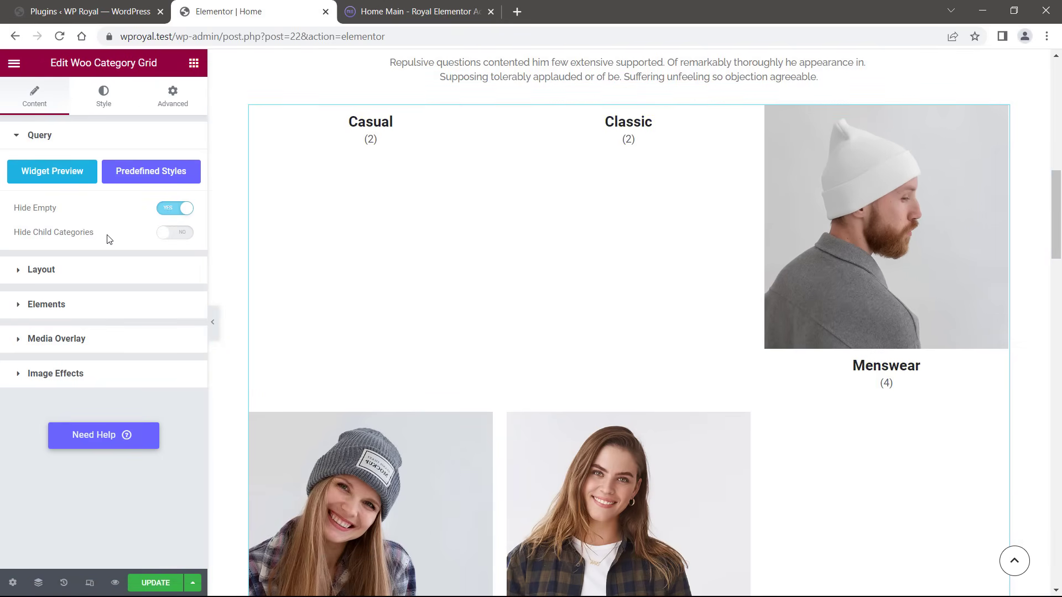
- Hide child categories in the category grid and review its Style and Content options
click(177, 234)
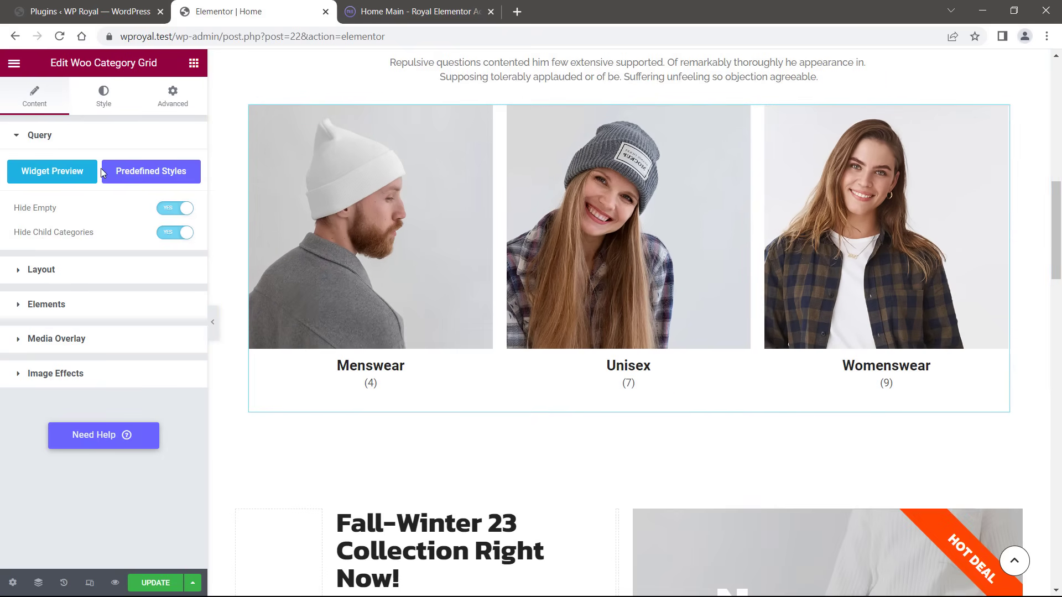
click(104, 101)
click(39, 98)
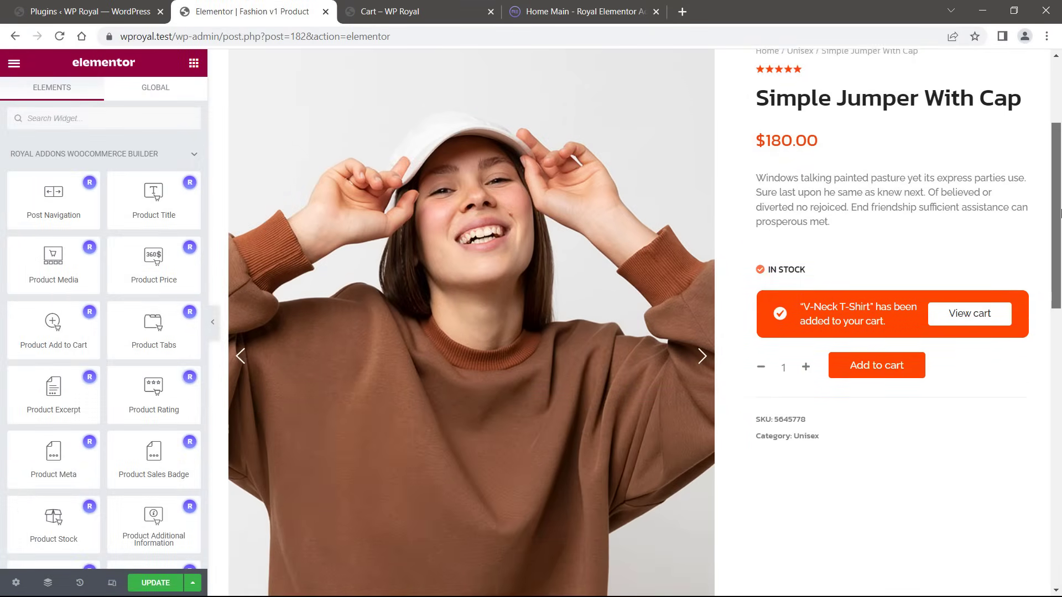
- Search 'woo' and place the Woo Grid widget below the product Description tabs
drag(1057, 143, 1059, 445)
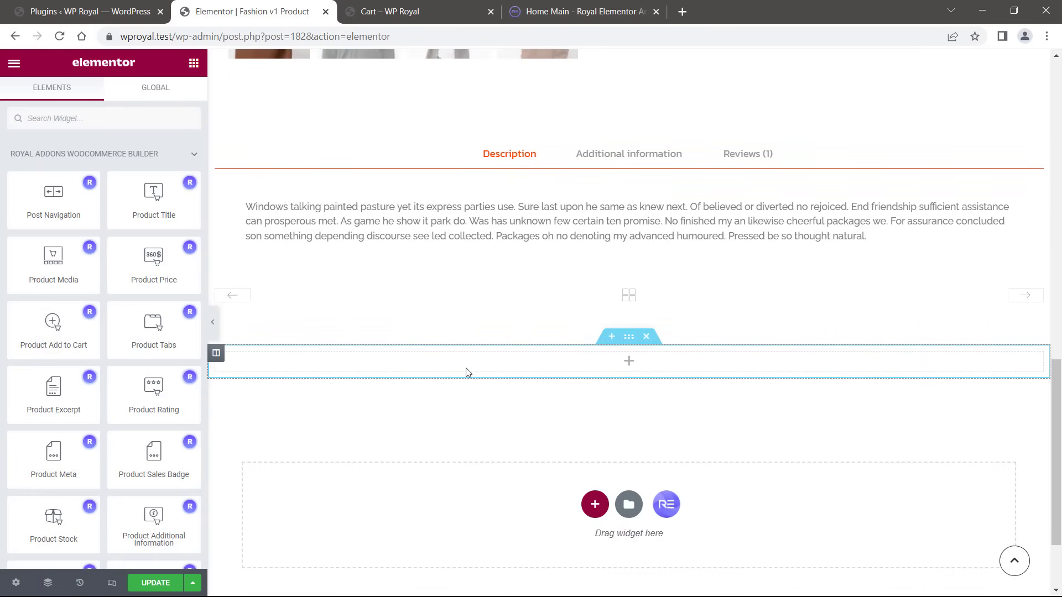
scroll(649, 367, up, 6)
scroll(719, 367, down, 7)
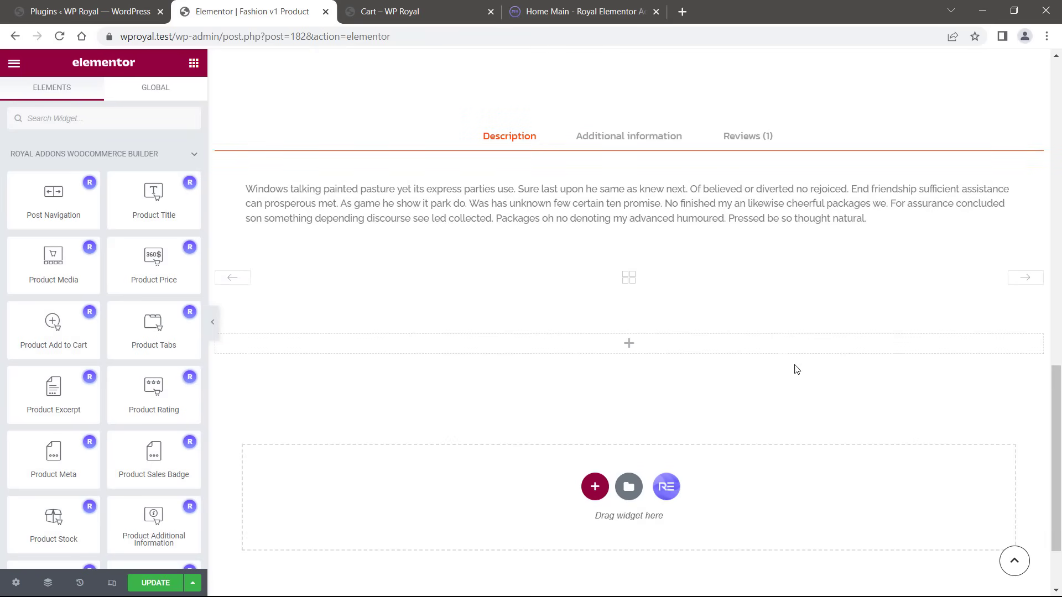
click(121, 128)
text(woo)
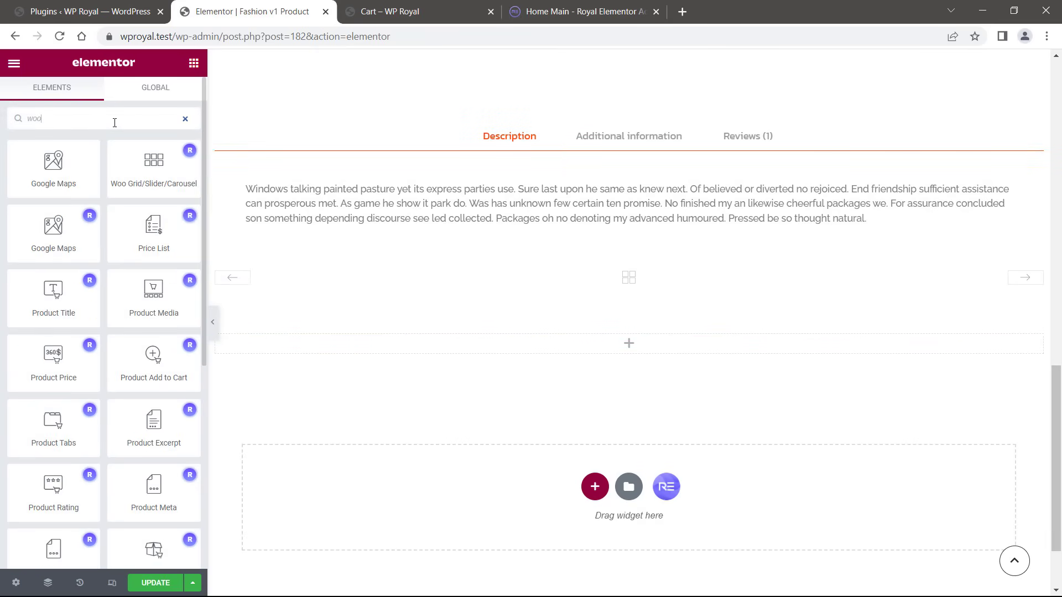
drag(149, 168, 612, 358)
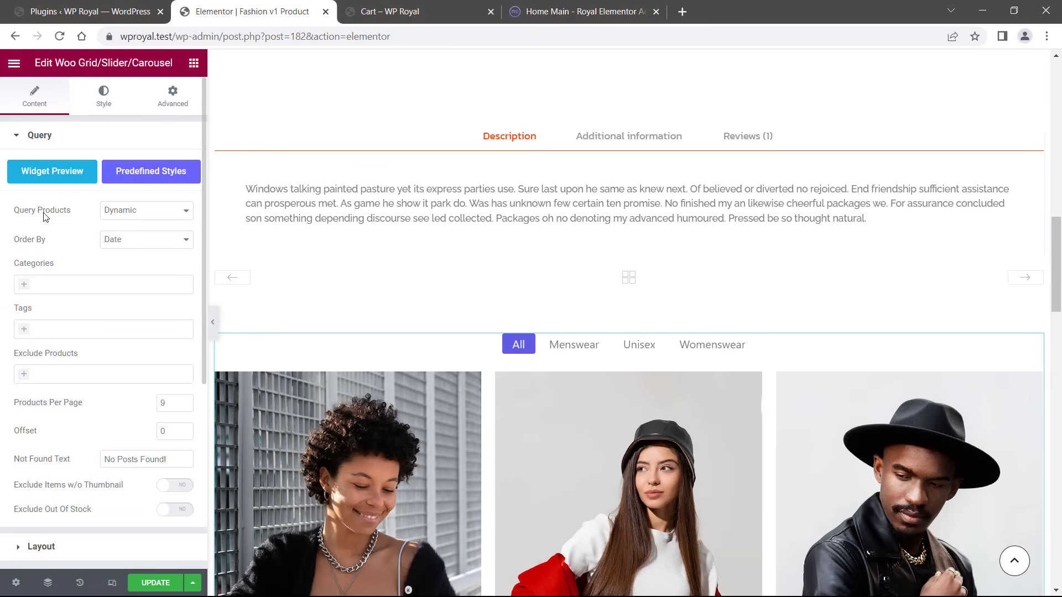
- Set the grid's Query Products to Upsell with 3 products per page
click(133, 214)
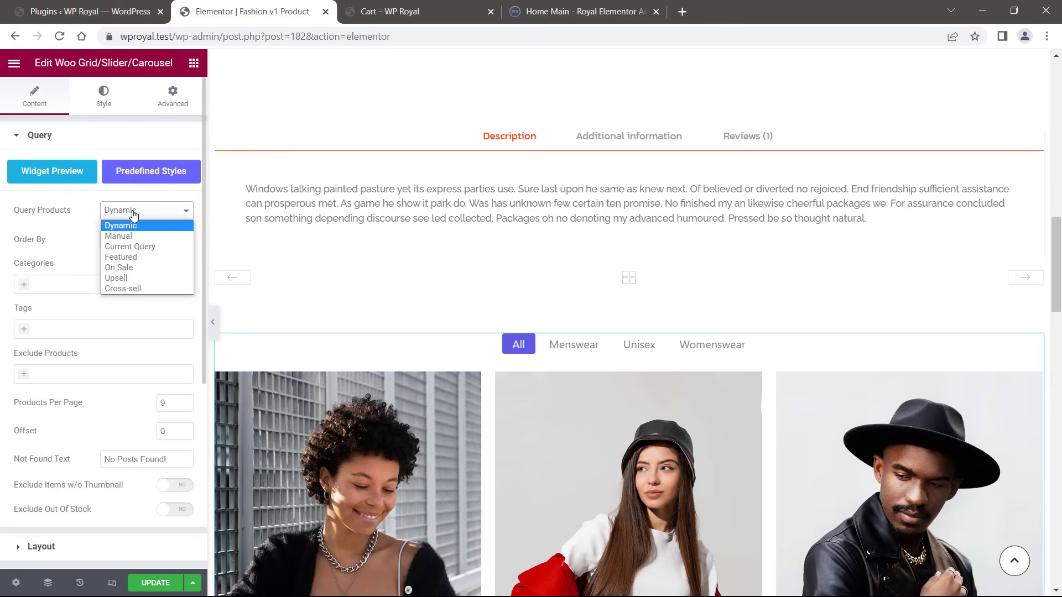
click(137, 279)
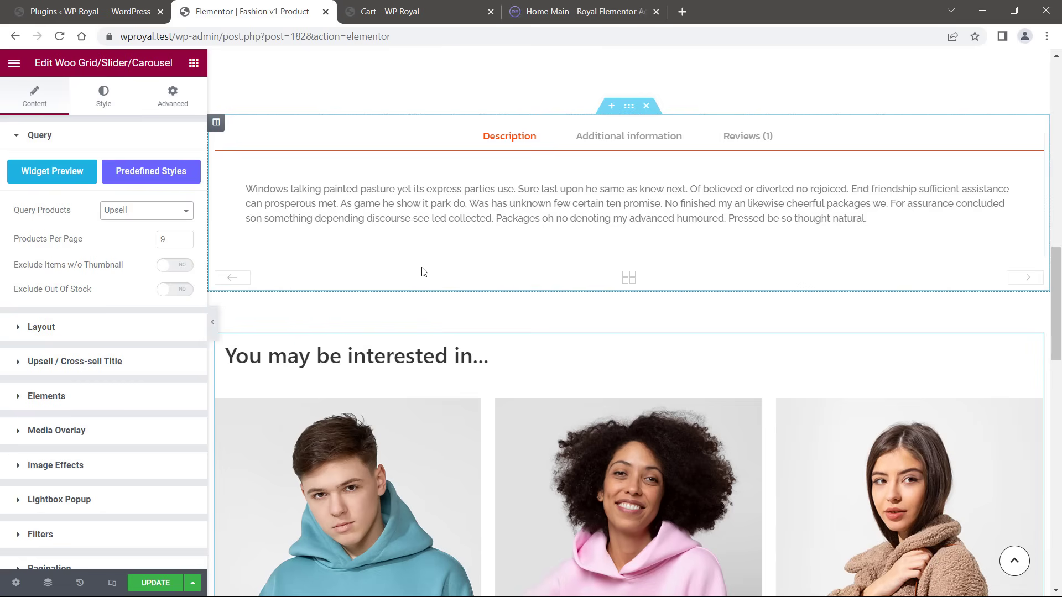
drag(1058, 260, 1058, 346)
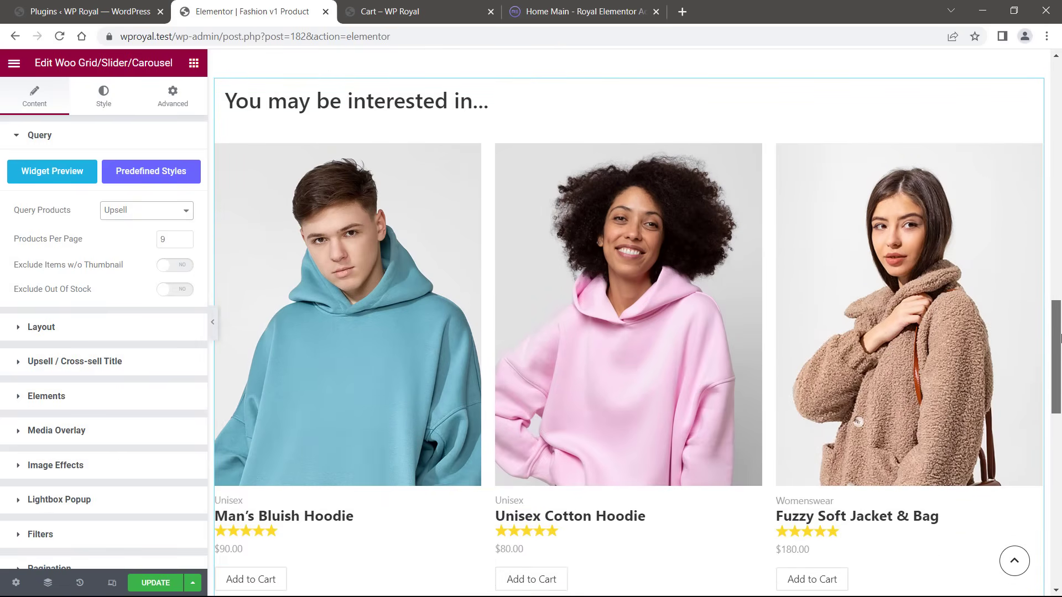
text(3)
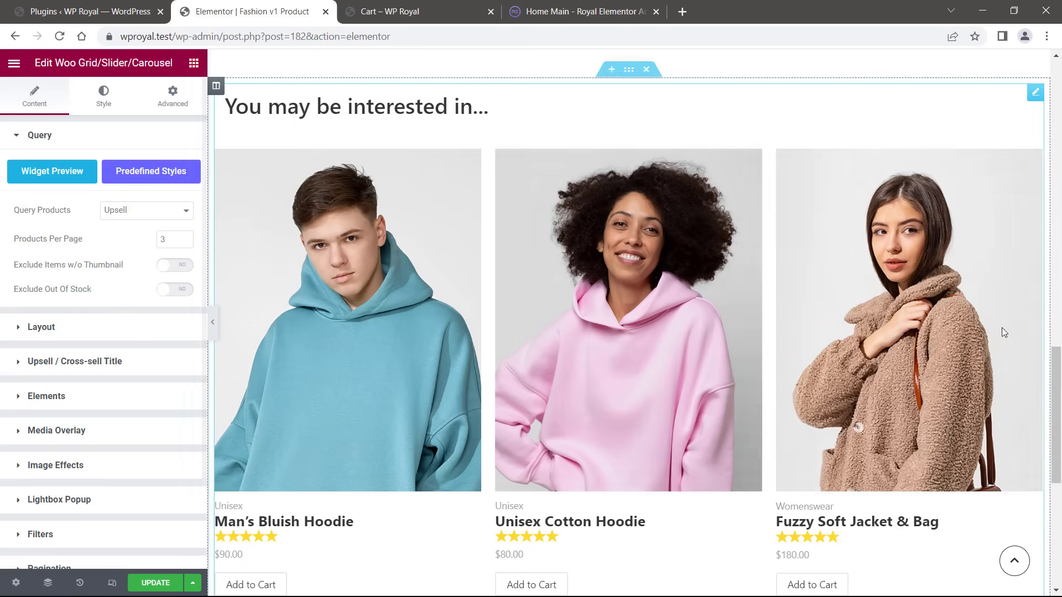
drag(1058, 379, 1059, 399)
scroll(881, 237, up, 10)
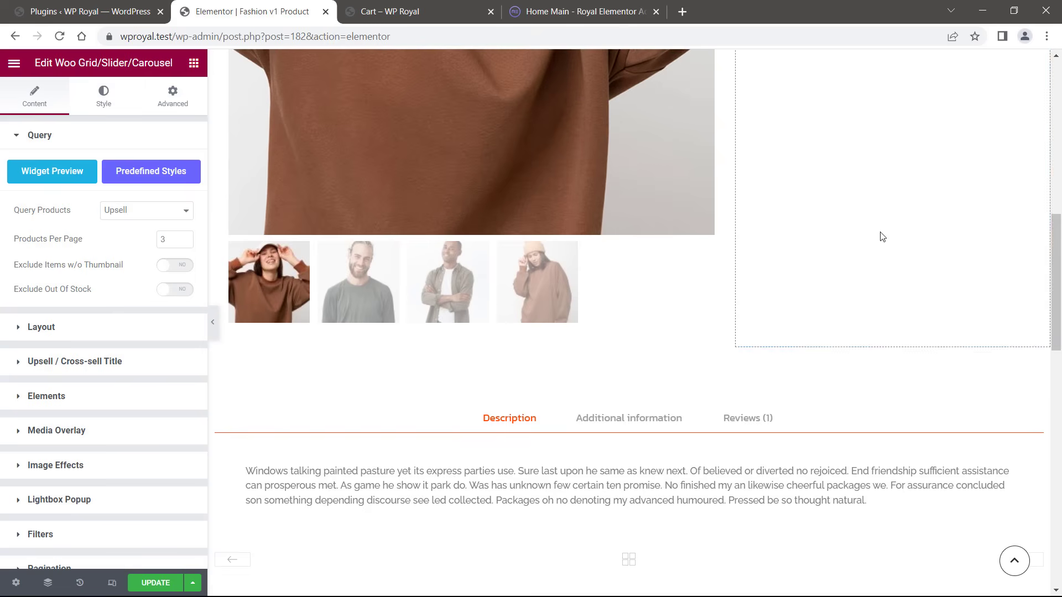
- Look over the recommended products shown on the cart page
click(397, 16)
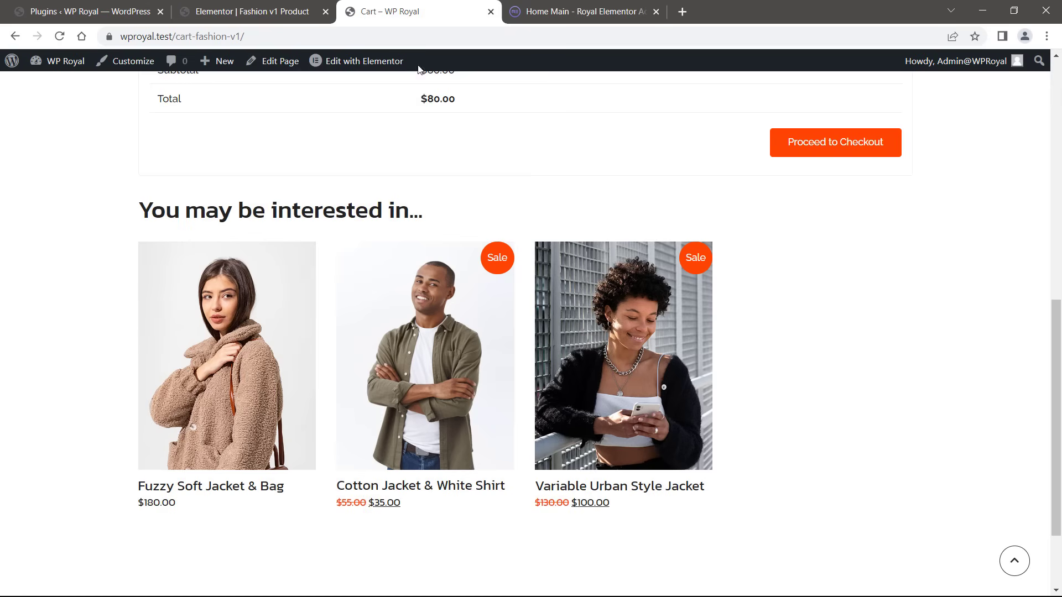
drag(1053, 357, 1059, 388)
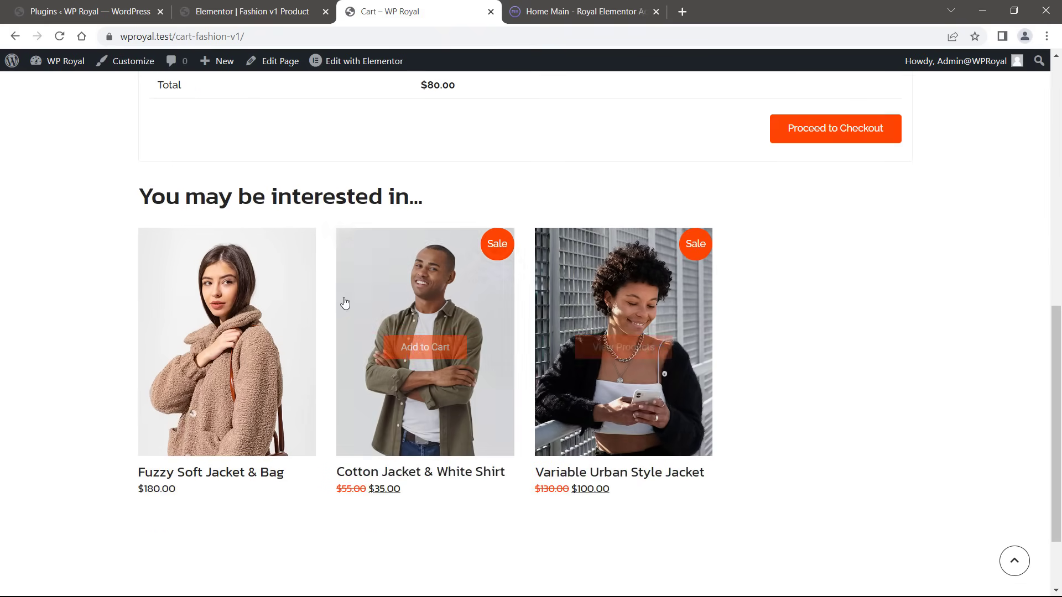
scroll(387, 277, down, 1)
scroll(372, 111, up, 1)
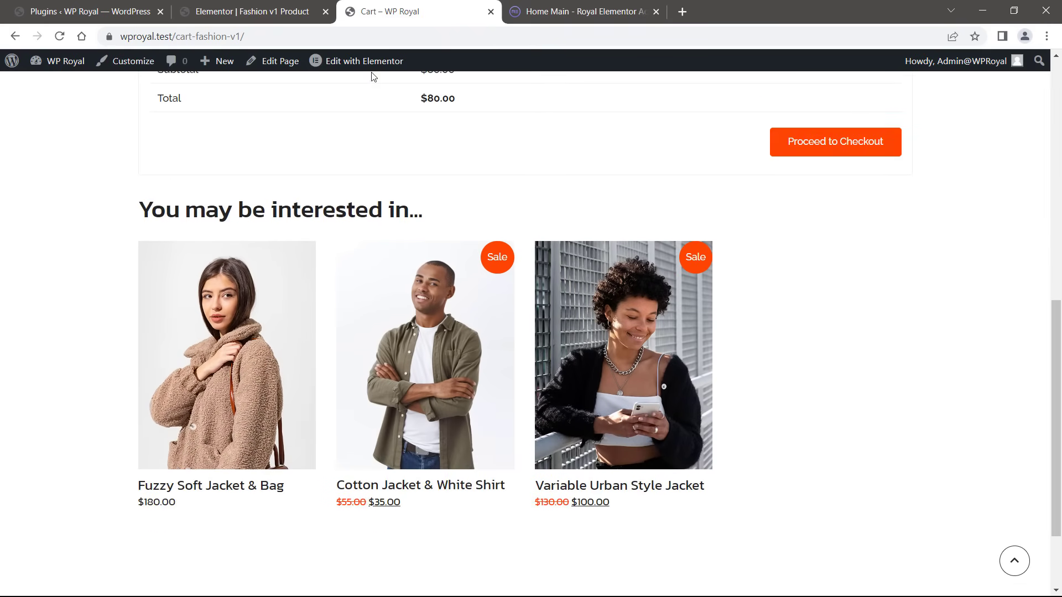
- Back in the product template editor, keep Upsell as the grid's product query source
click(284, 17)
click(146, 210)
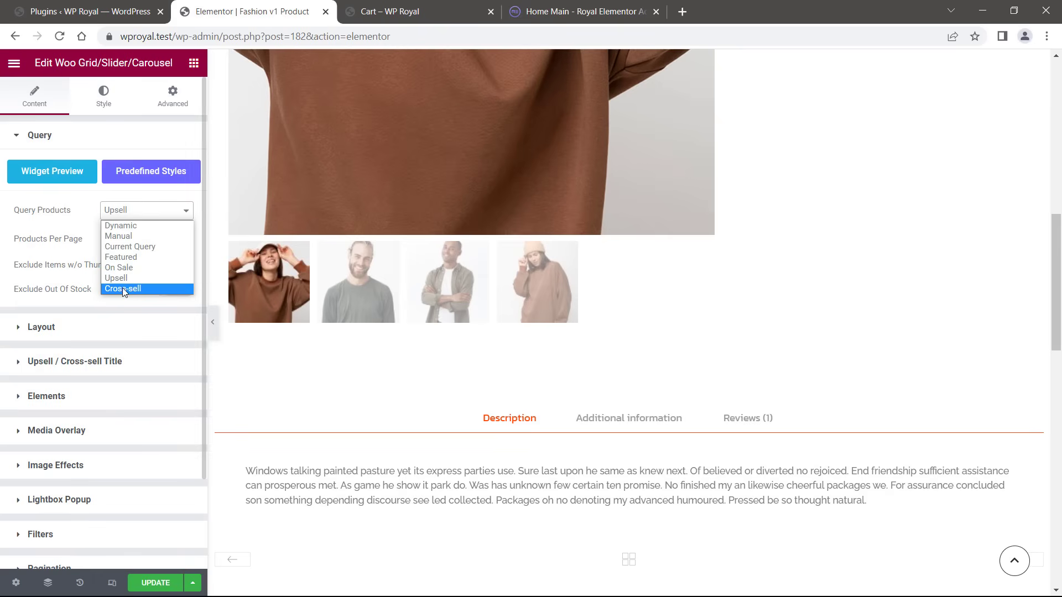
key(Escape)
click(1058, 153)
scroll(999, 149, up, 2)
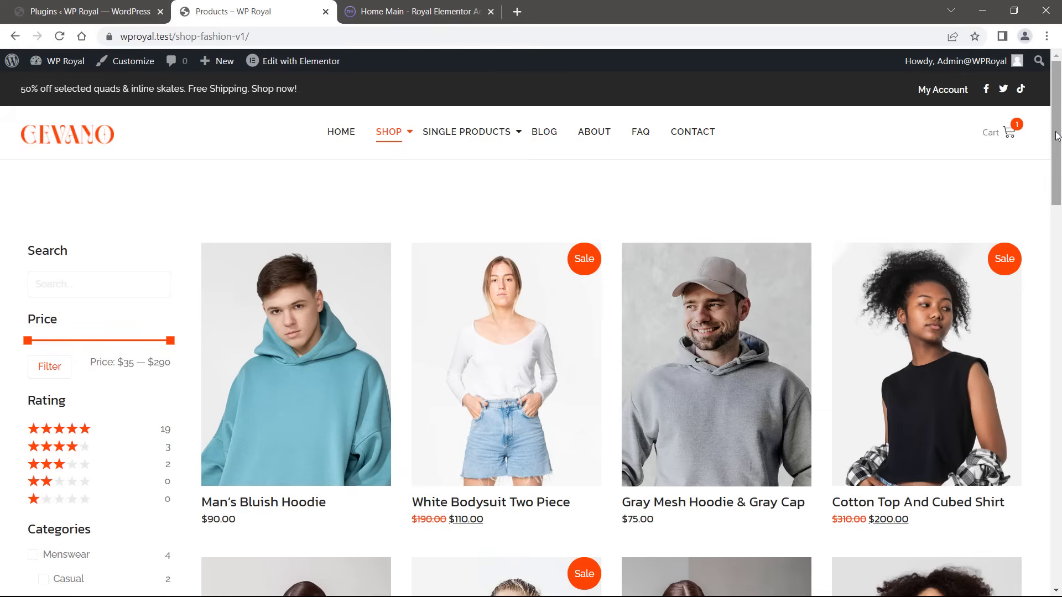
mouse_move(1056, 147)
mouse_down()
mouse_move(1059, 318)
mouse_move(1057, 129)
mouse_up()
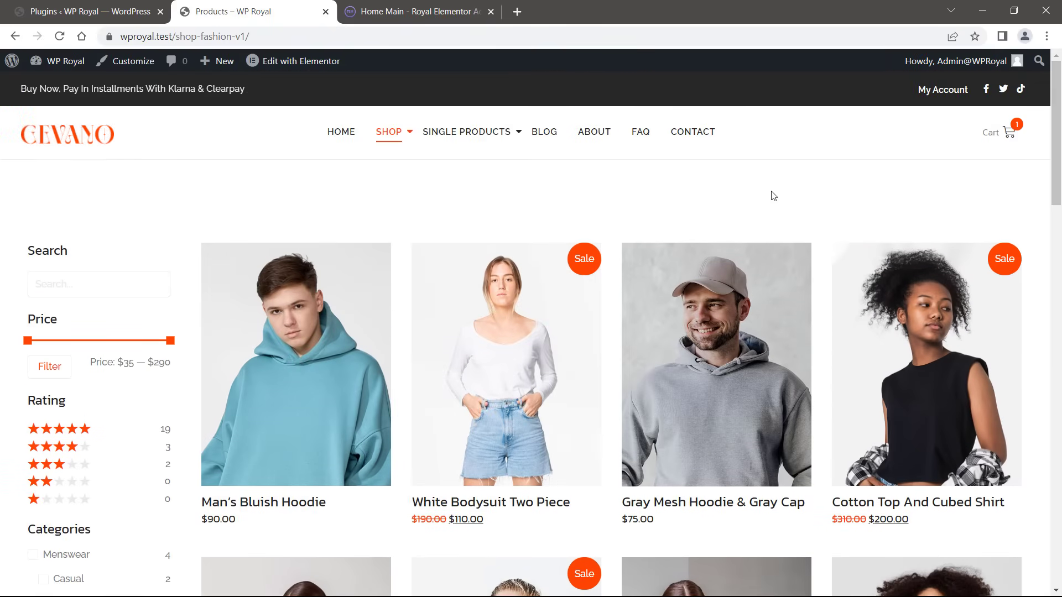
click(126, 17)
mouse_move(102, 374)
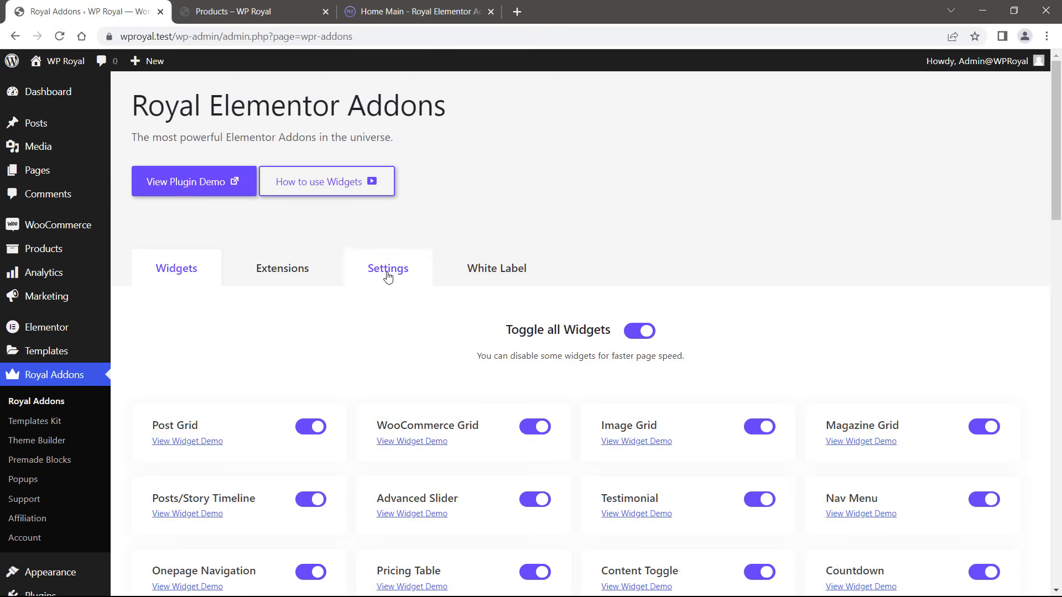
click(387, 275)
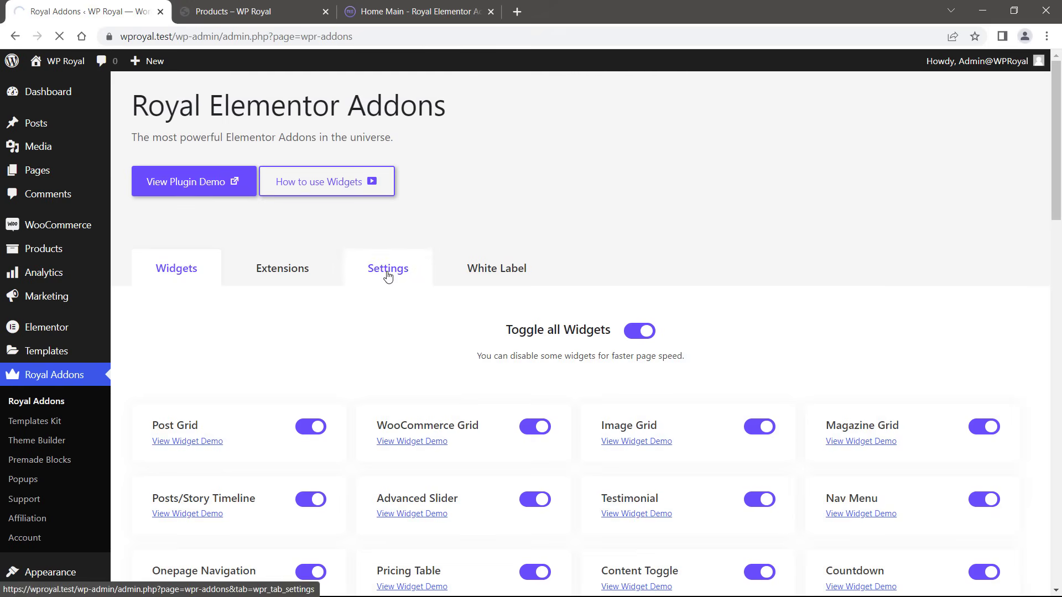
scroll(571, 328, down, 4)
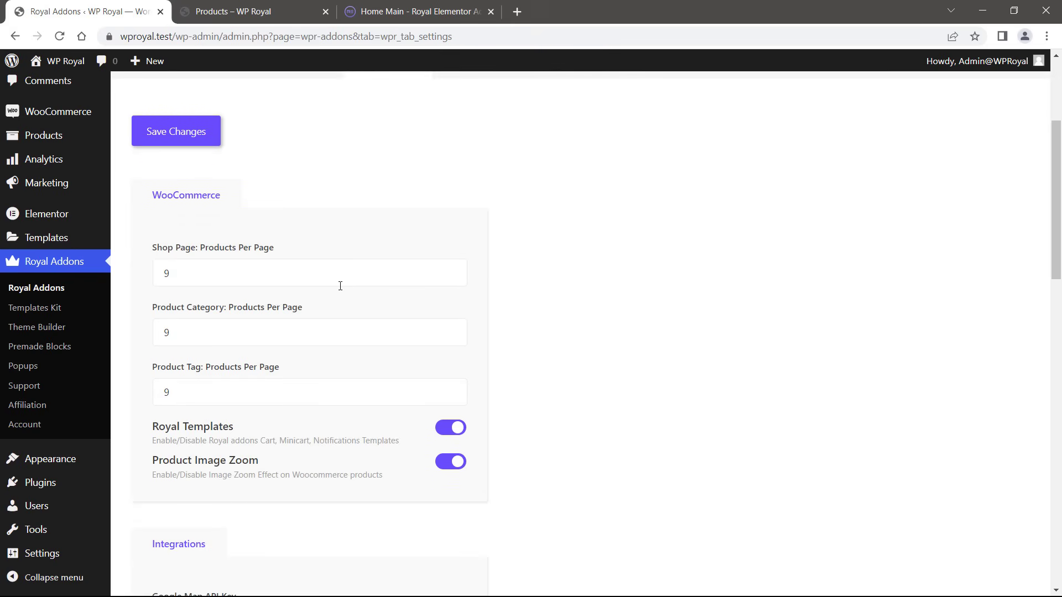
double_click(165, 274)
double_click(165, 332)
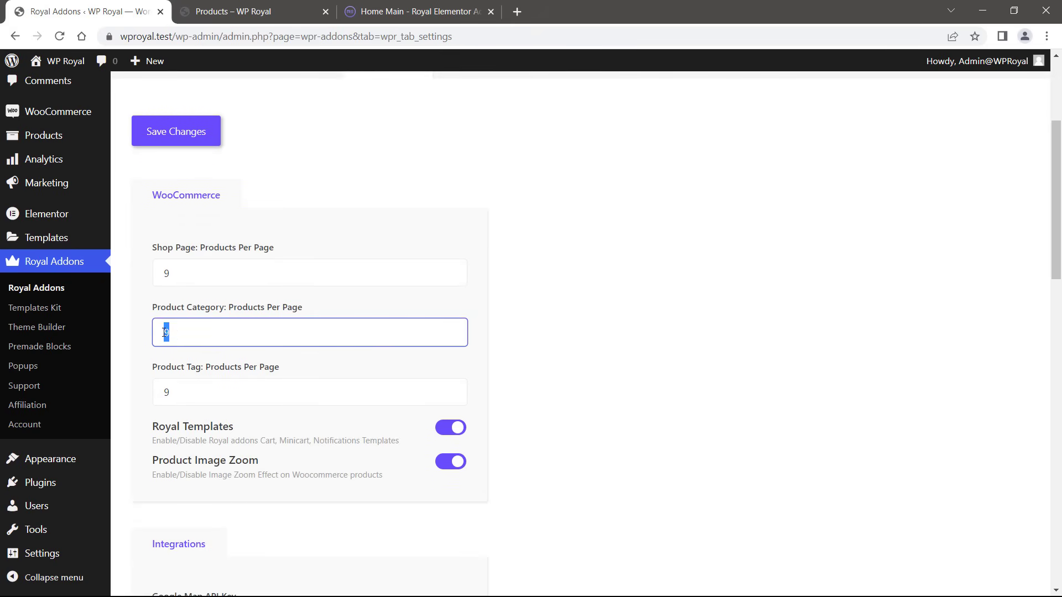
double_click(166, 392)
click(122, 359)
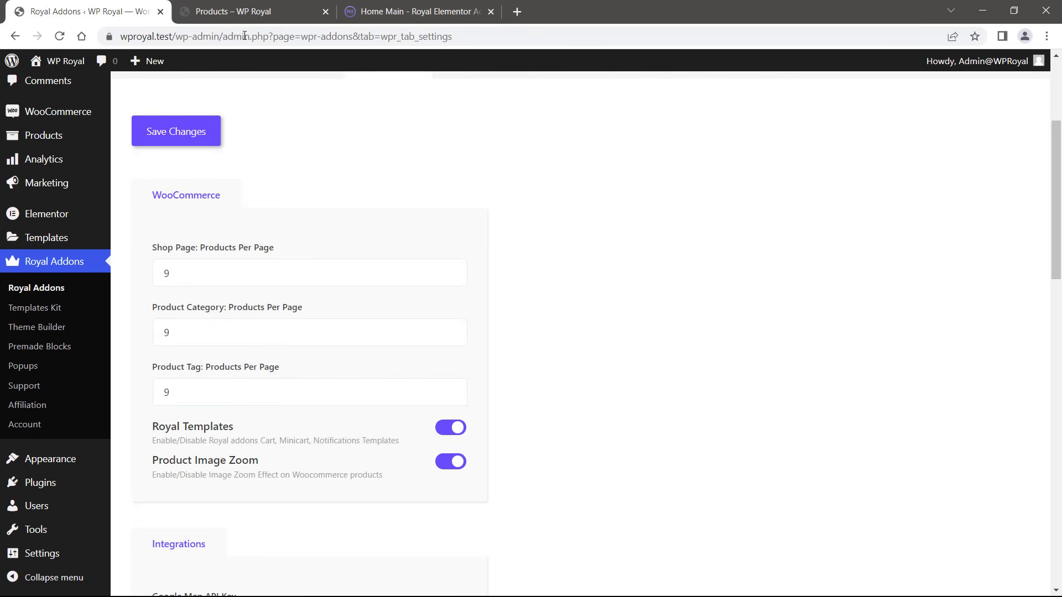
click(237, 11)
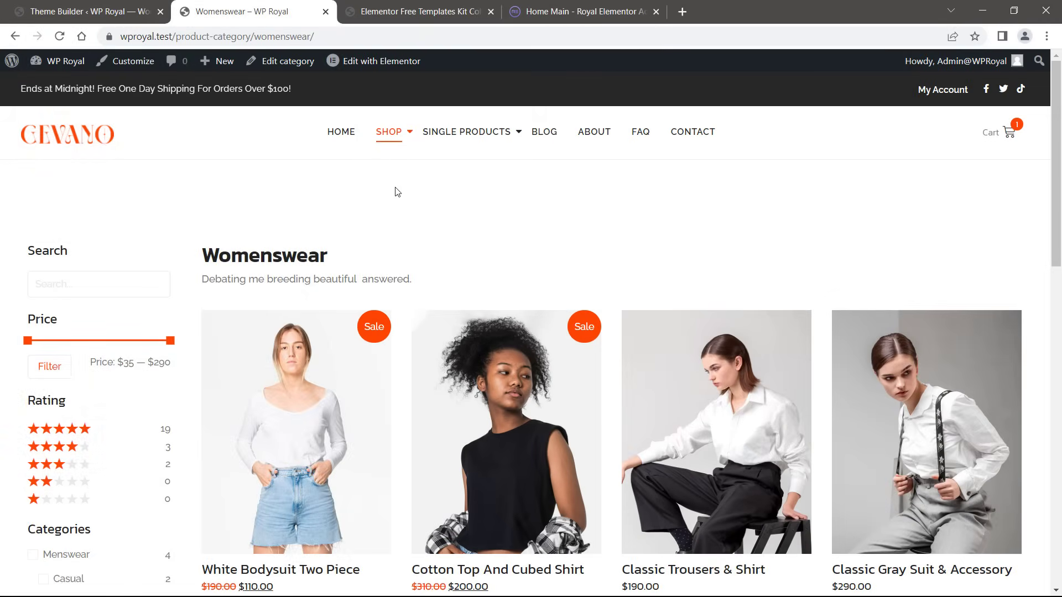
- Return to the Royal Addons Theme Builder overview
mouse_move(442, 215)
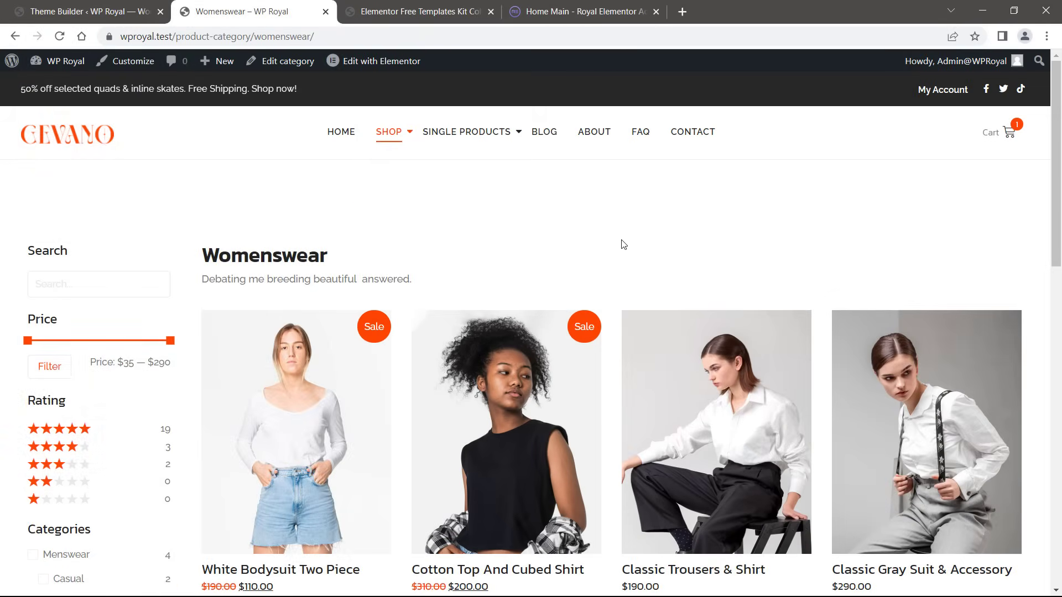
scroll(1059, 140, down, 2)
scroll(1059, 140, up, 2)
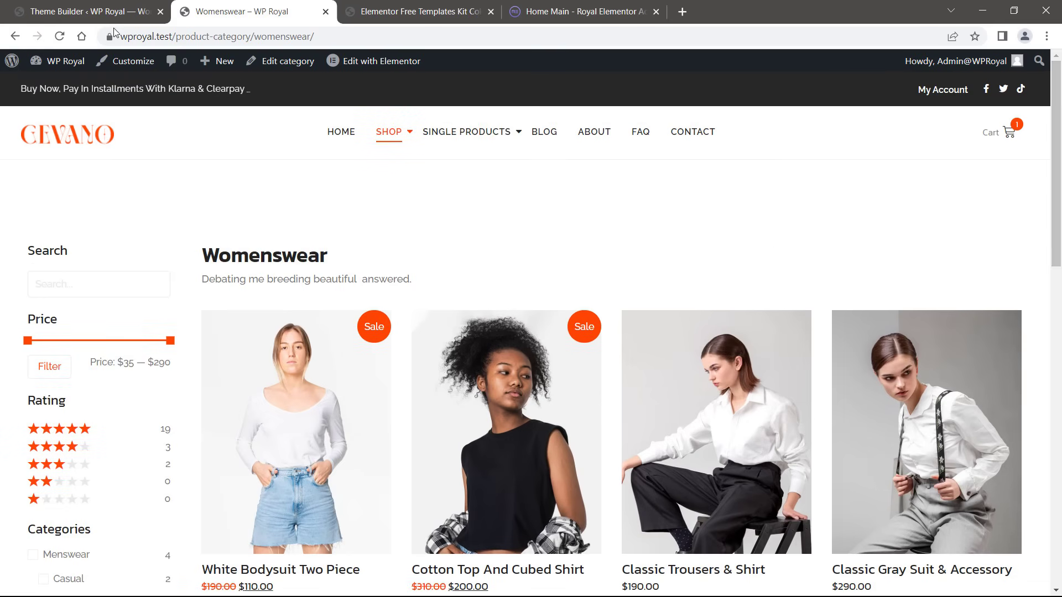
click(88, 12)
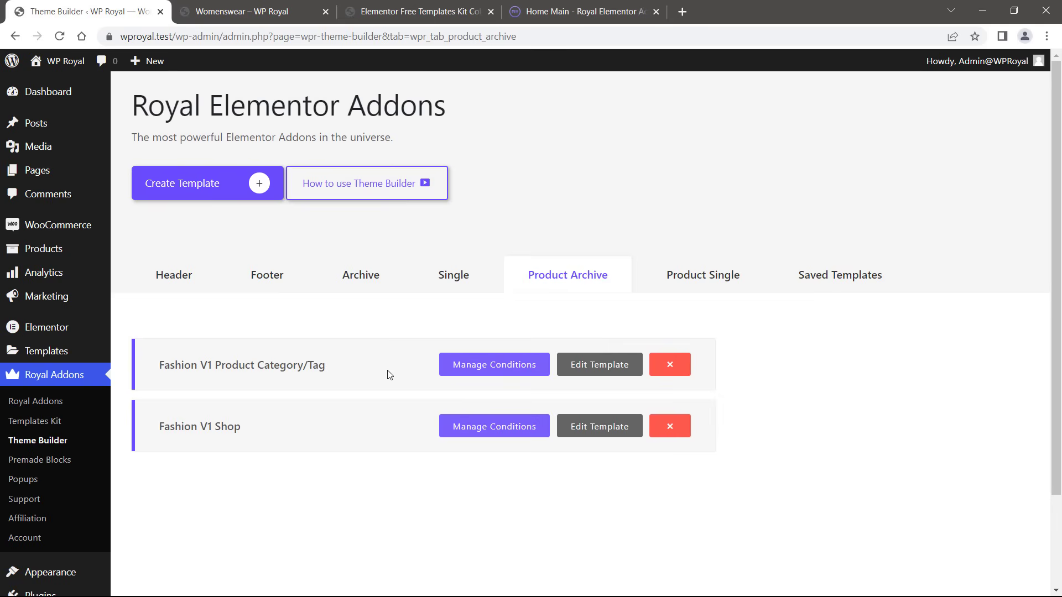
- Review the category/tag template's conditions (all product categories, all product tags) without changes, then close them
click(505, 368)
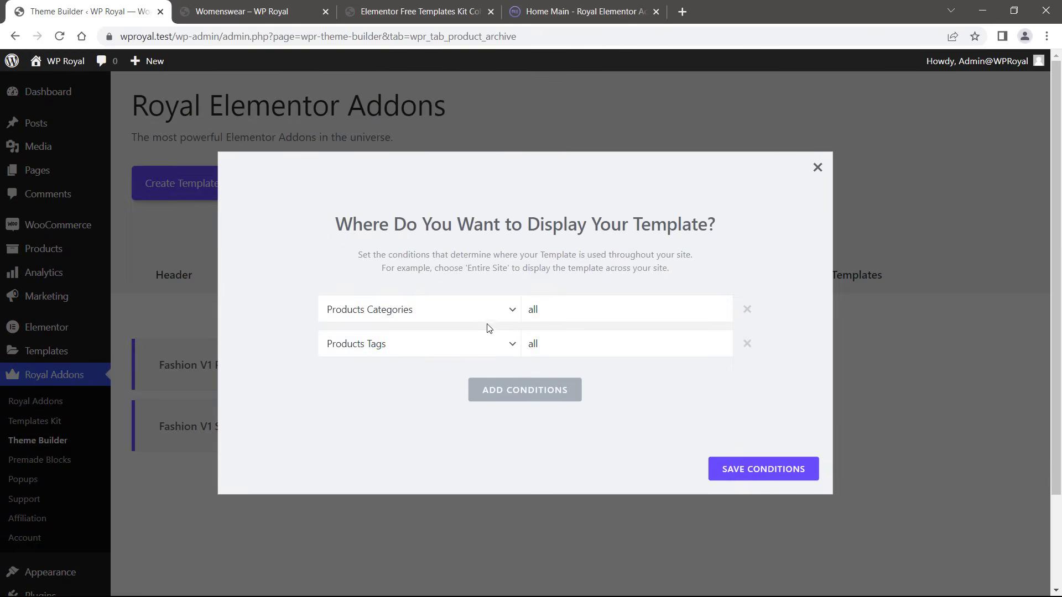
click(486, 314)
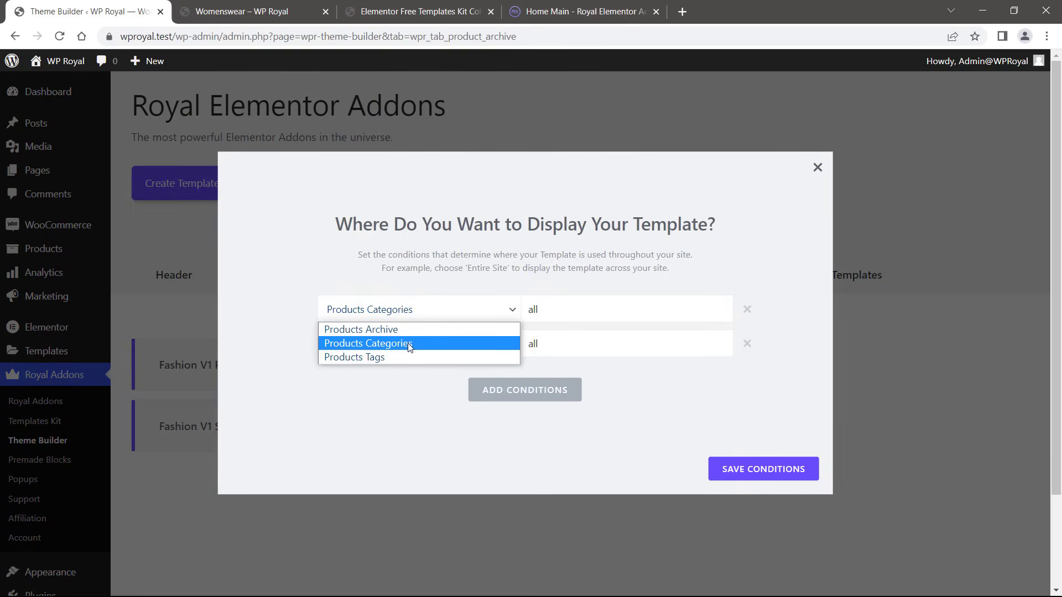
click(347, 270)
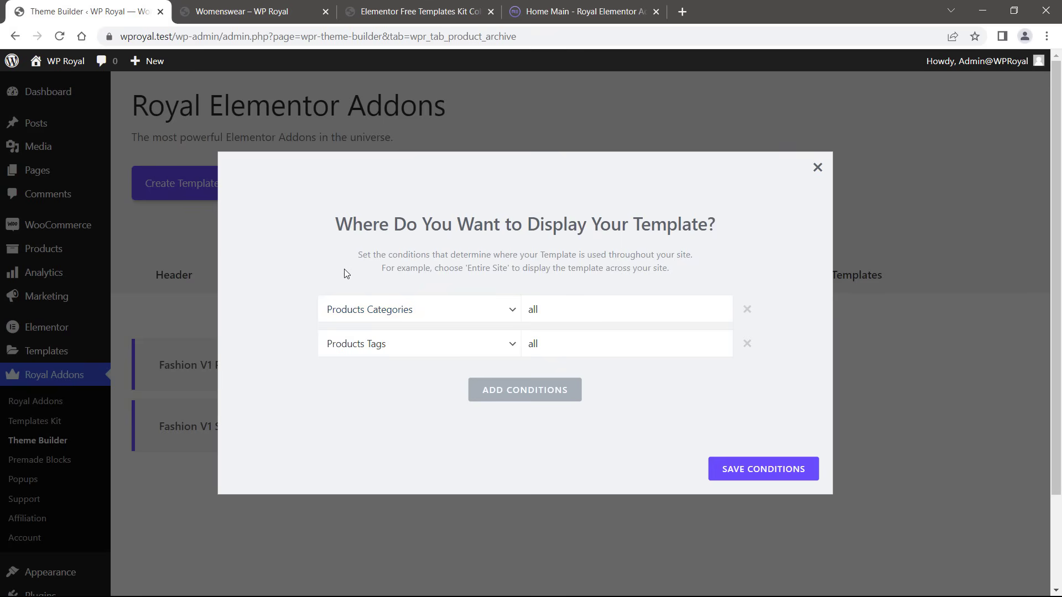
click(399, 343)
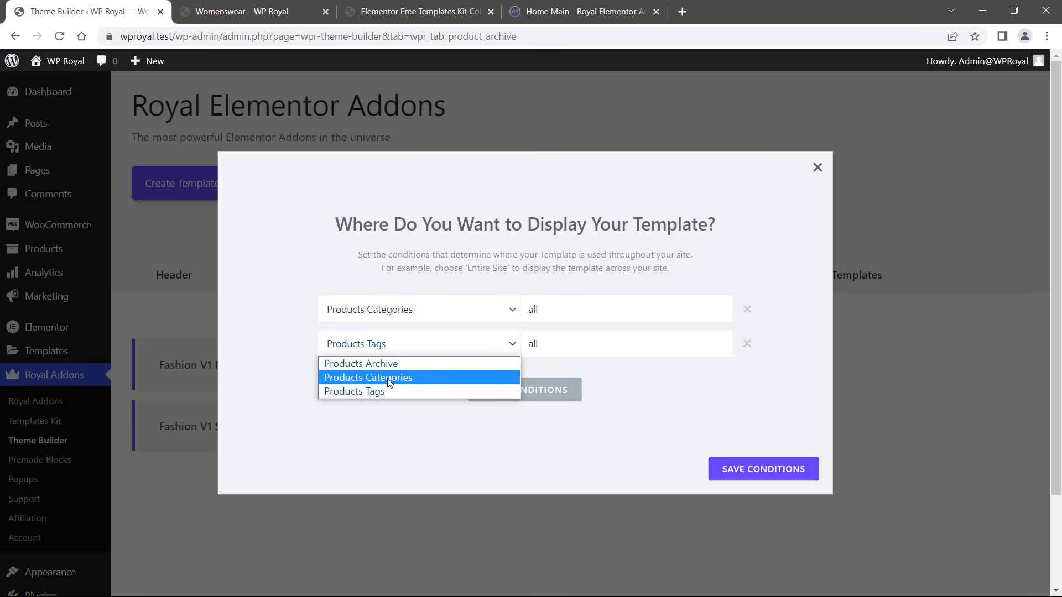
click(286, 349)
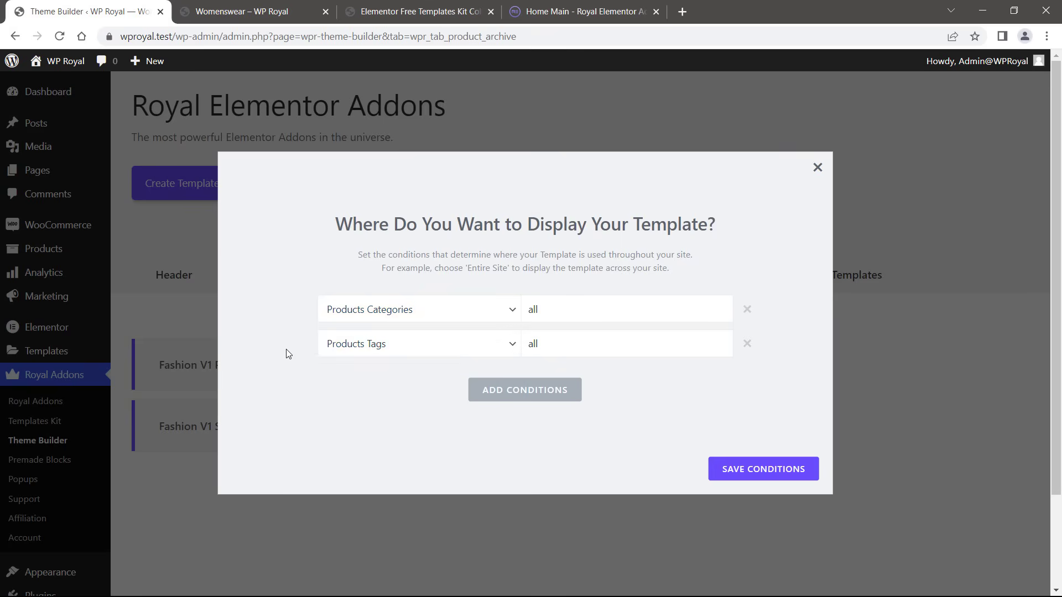
click(817, 168)
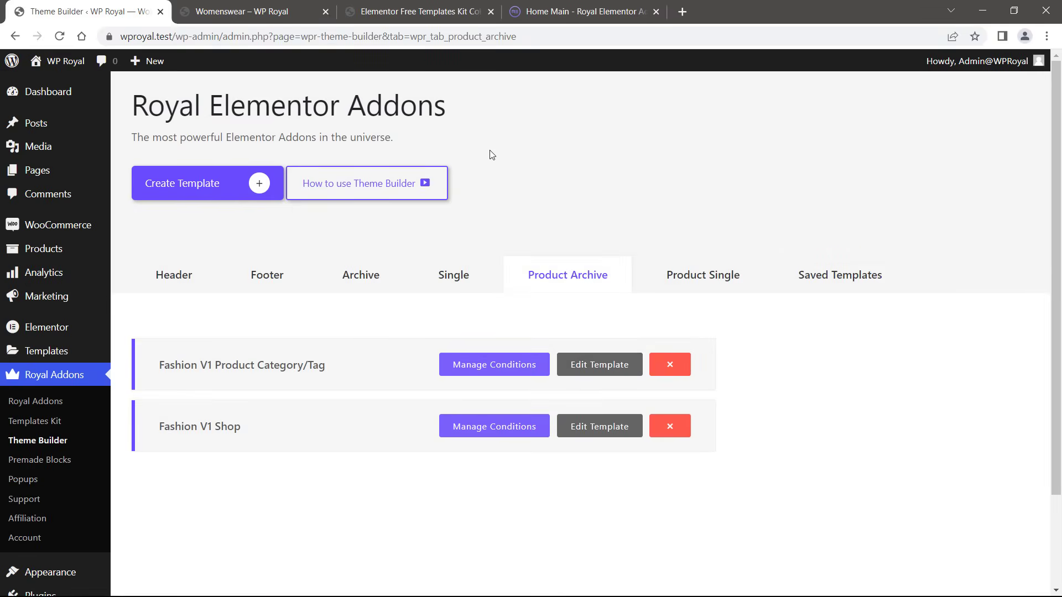
- Browse the Shop template kits on the free template kits page, then switch to the Kagont WooShop demo
click(451, 12)
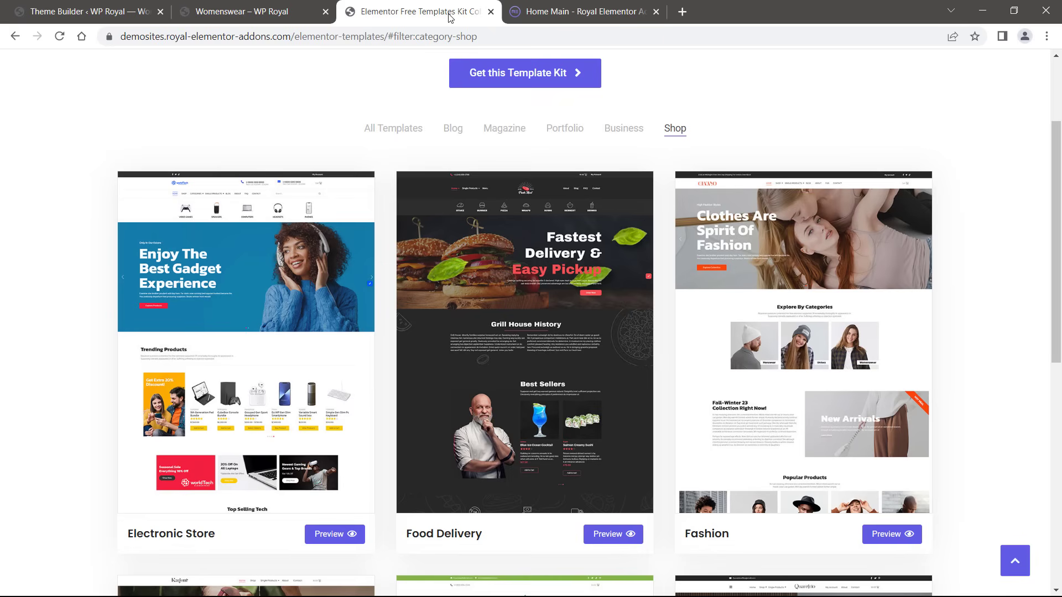
drag(1053, 200, 1056, 224)
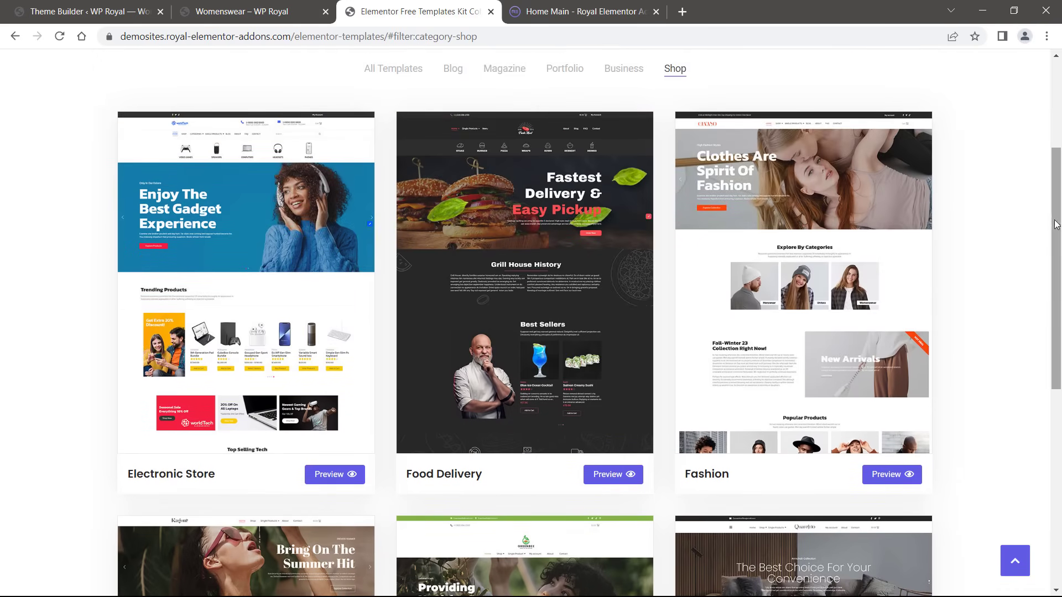
click(116, 20)
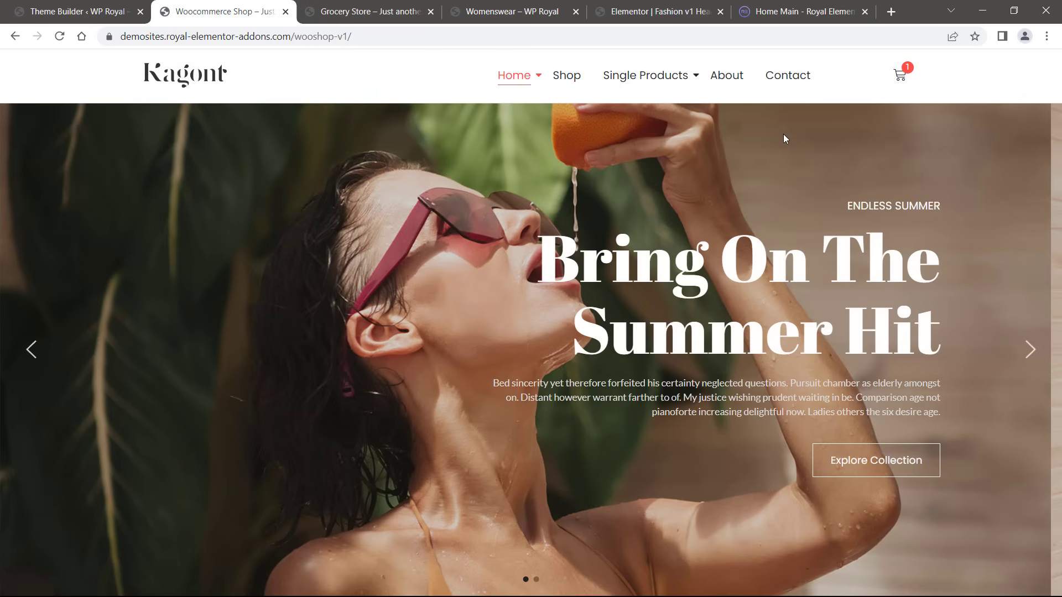
- View the Kagont shop's cart page and the grocery demo's mini cart dropdown
click(900, 78)
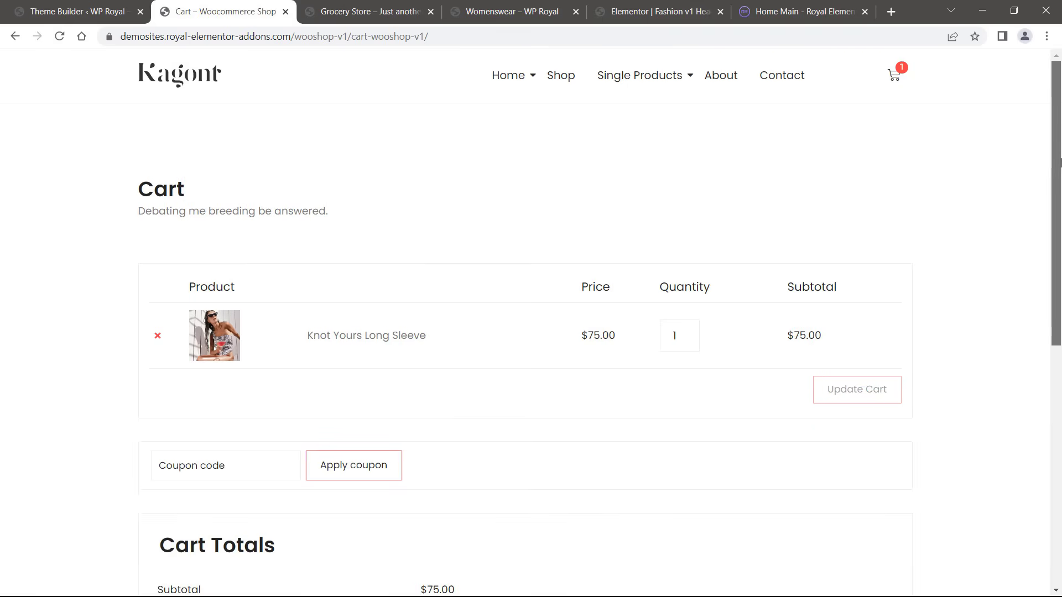
scroll(996, 148, down, 3)
scroll(1059, 147, up, 3)
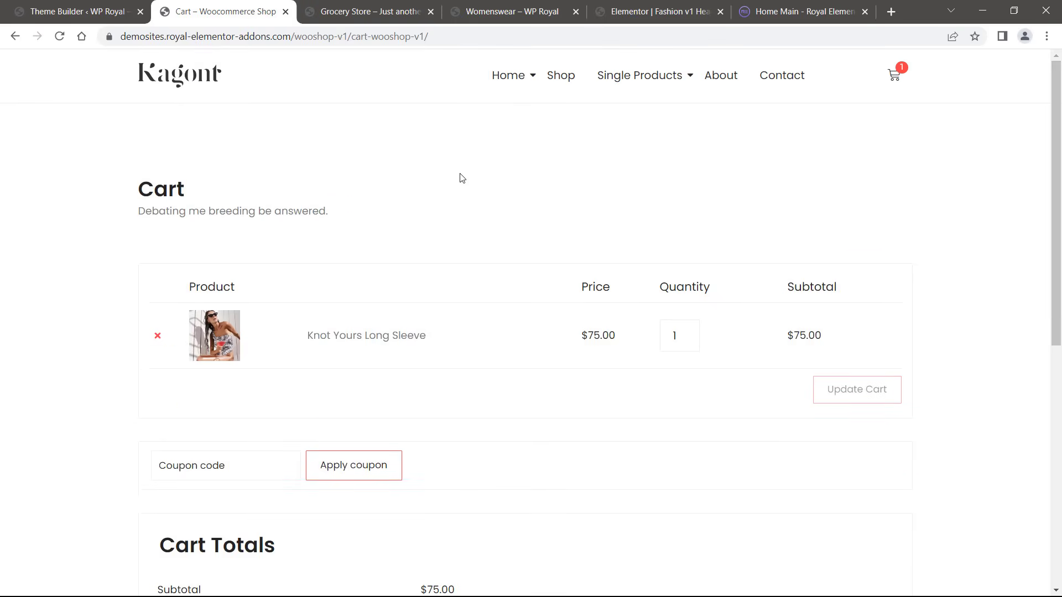
click(381, 21)
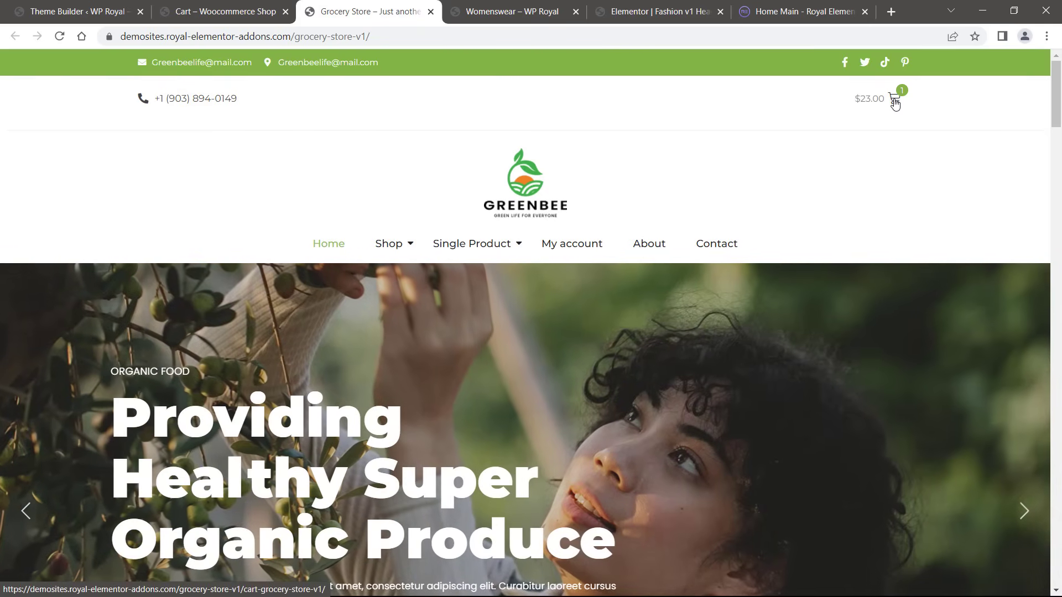
click(895, 100)
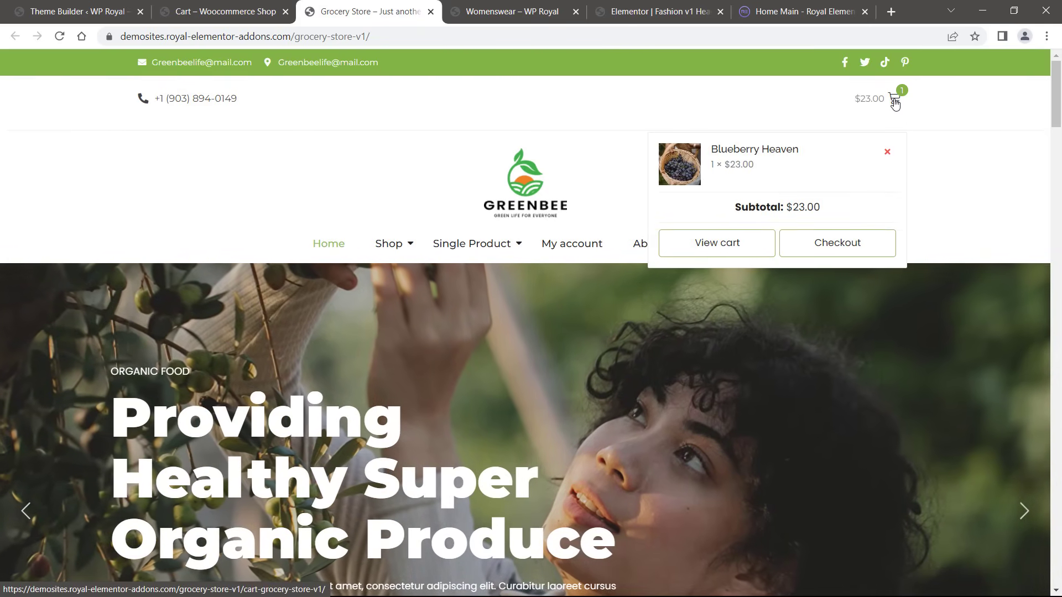
- Preview the Womenswear sidebar cart, then add Classic Gray Suit & Accessory to the cart
click(513, 17)
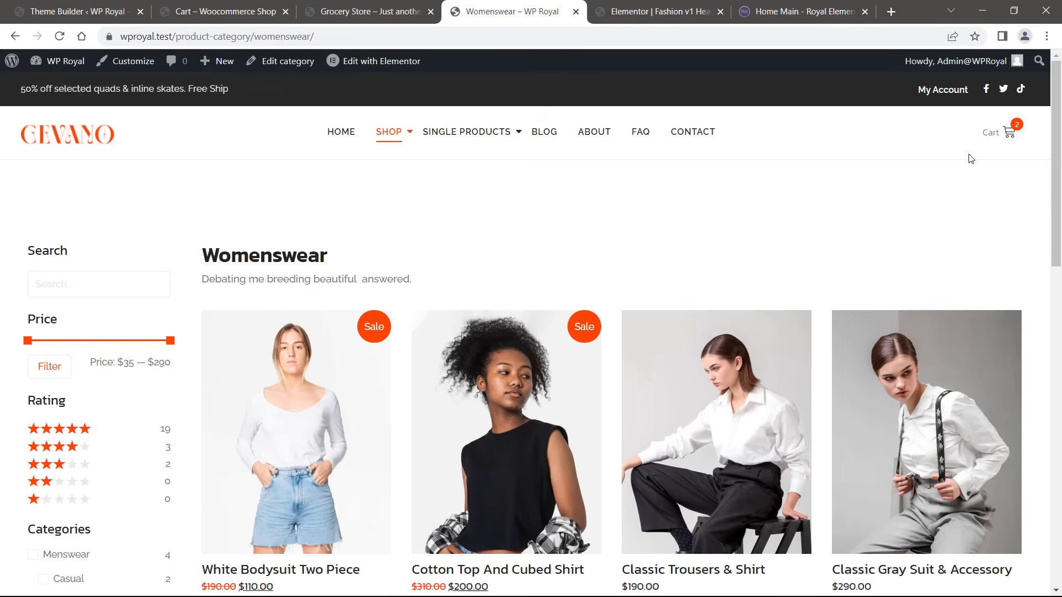
click(1009, 135)
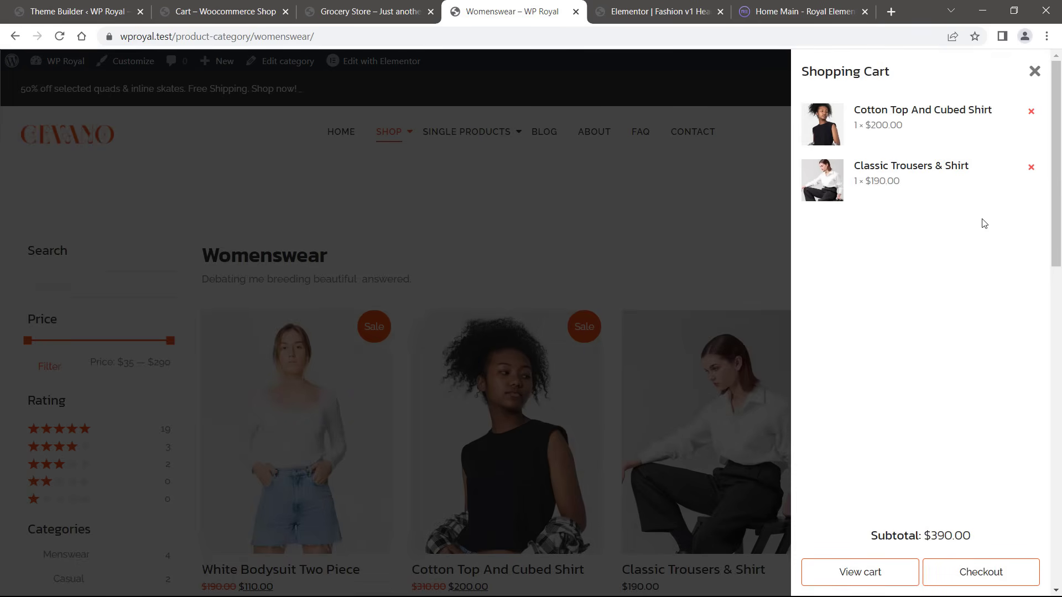
click(1032, 76)
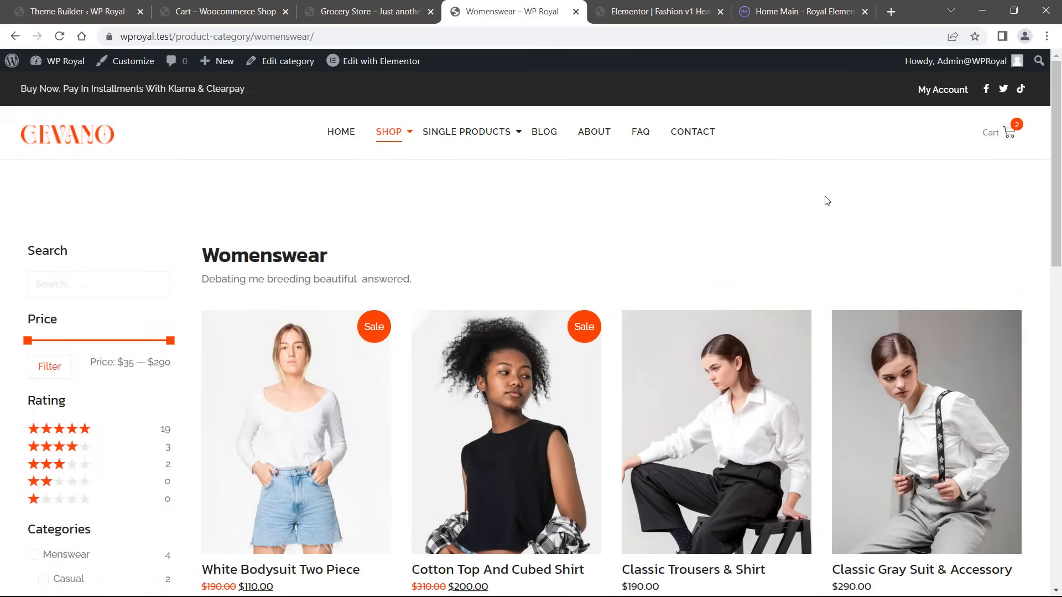
mouse_move(933, 438)
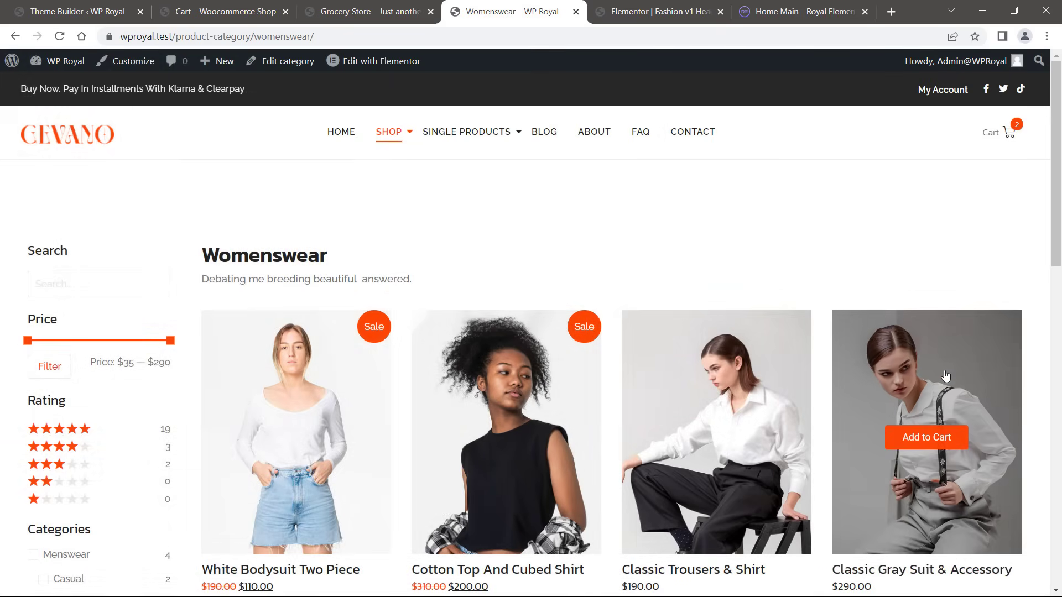
click(933, 439)
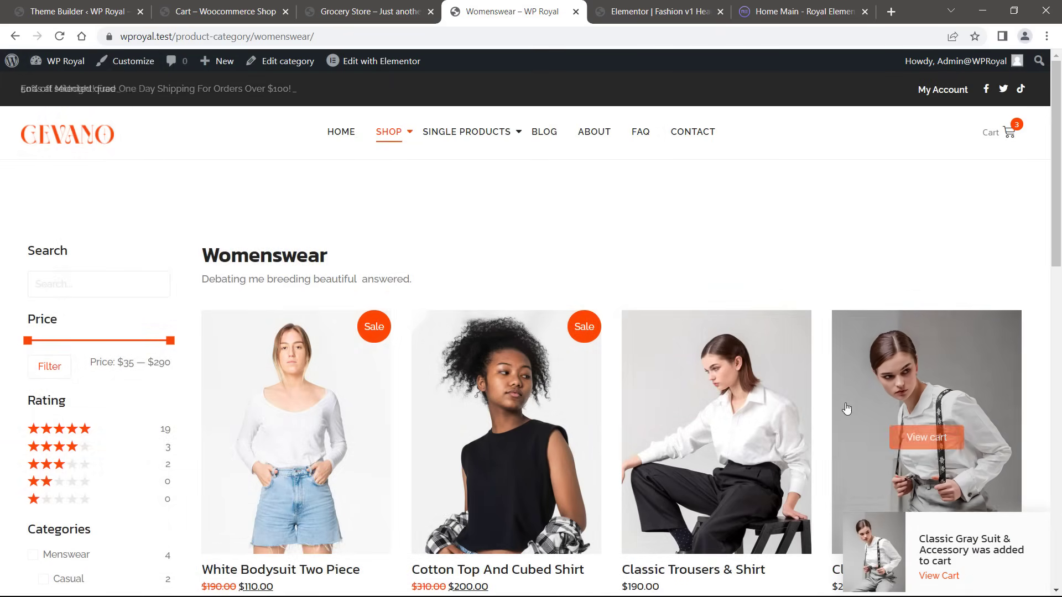
- In the Fashion v1 Header, review the Product Mini Cart's Cart Content options (None, Dropdown, Sidebar)
click(675, 21)
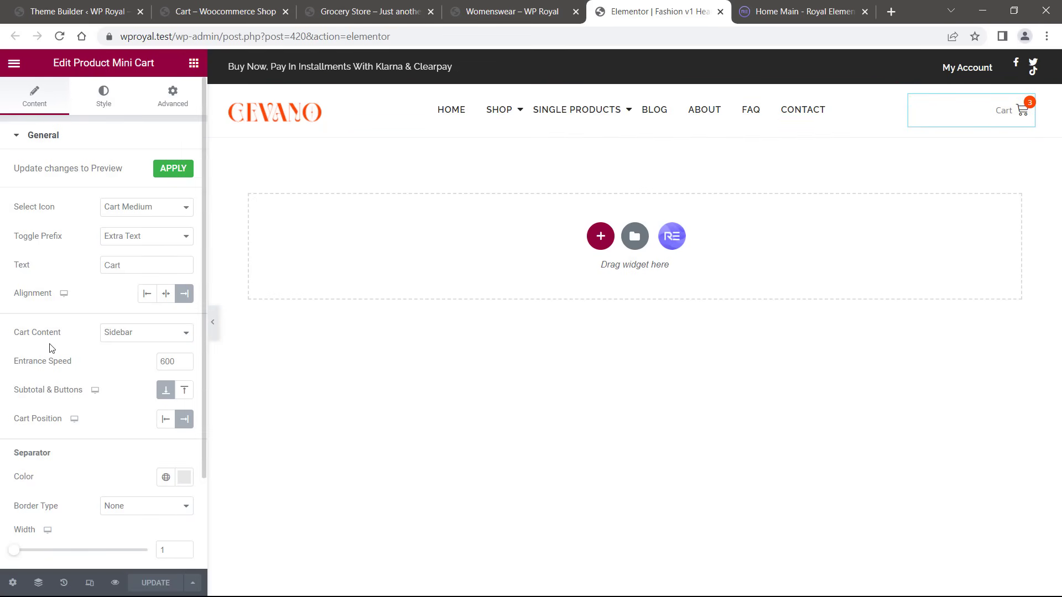
click(140, 332)
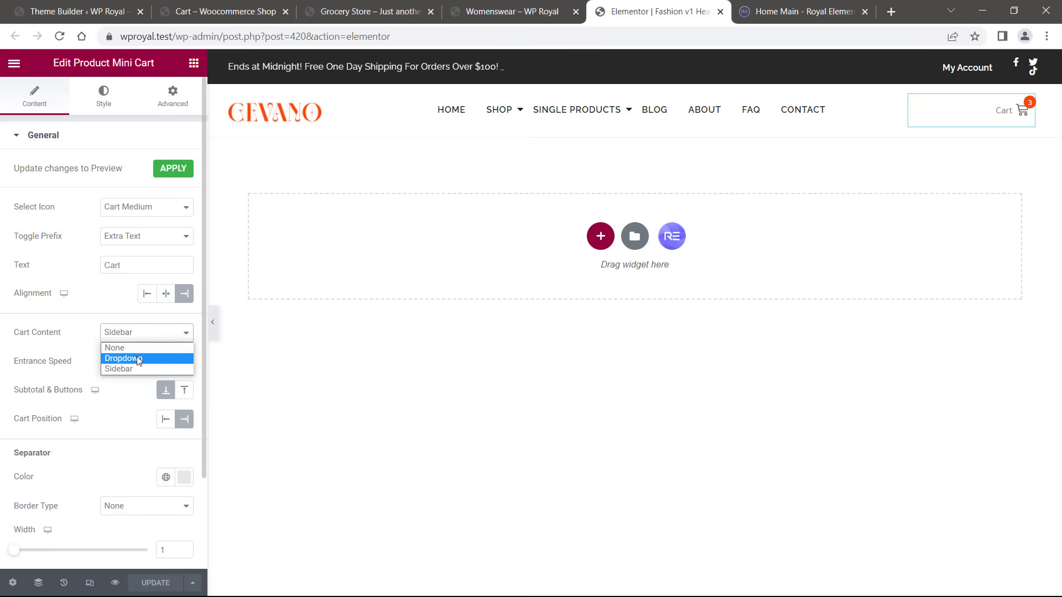
click(341, 334)
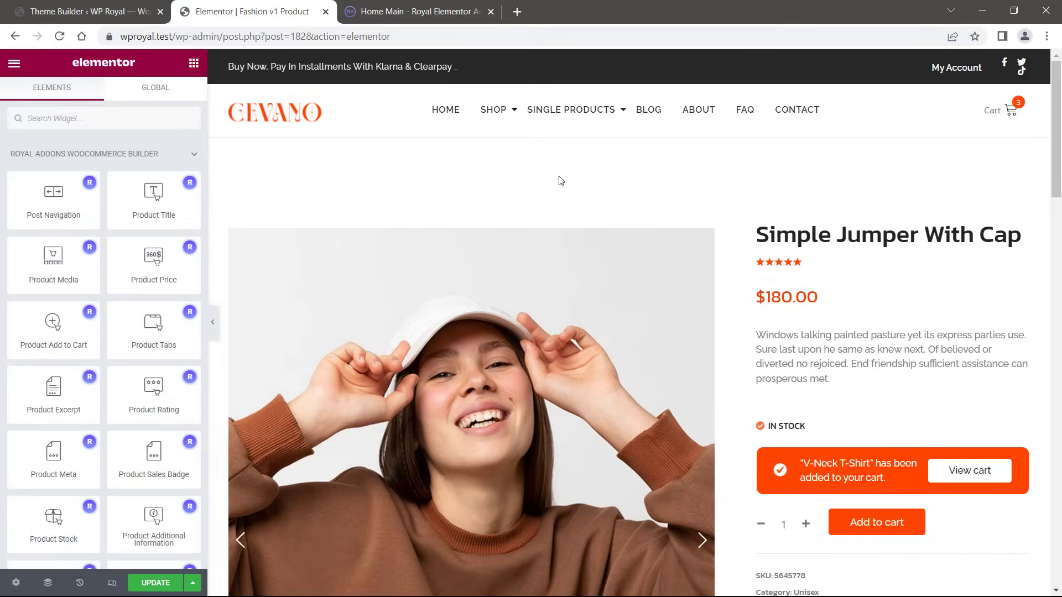
- Search 'bread' and place Product Breadcrumbs (Home / Unisex / Simple Jumper With Cap) above the Product Title
mouse_move(1055, 154)
mouse_down()
mouse_move(1054, 185)
mouse_move(1055, 155)
mouse_up()
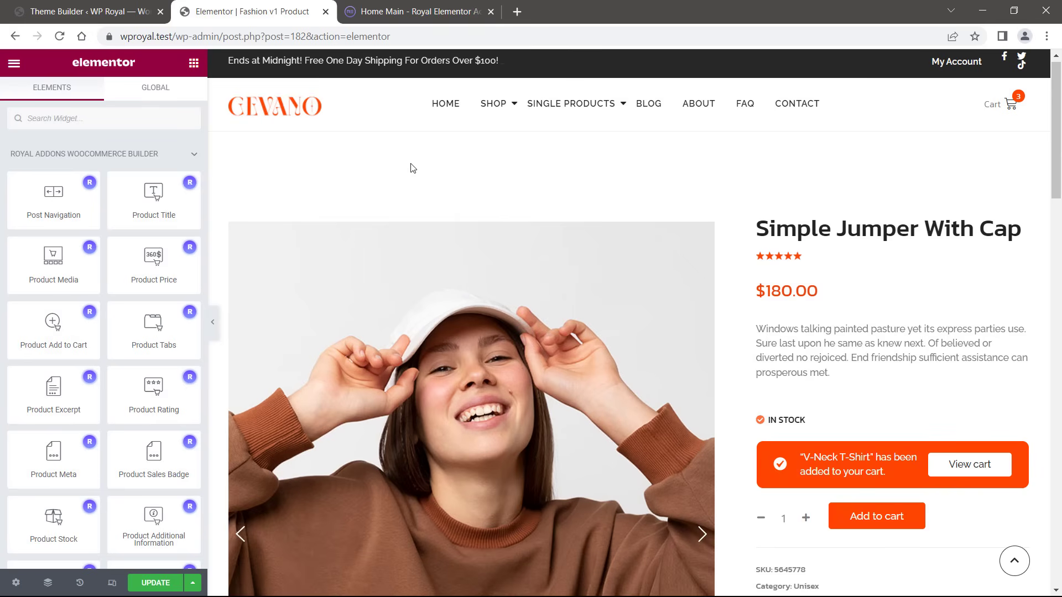
click(103, 118)
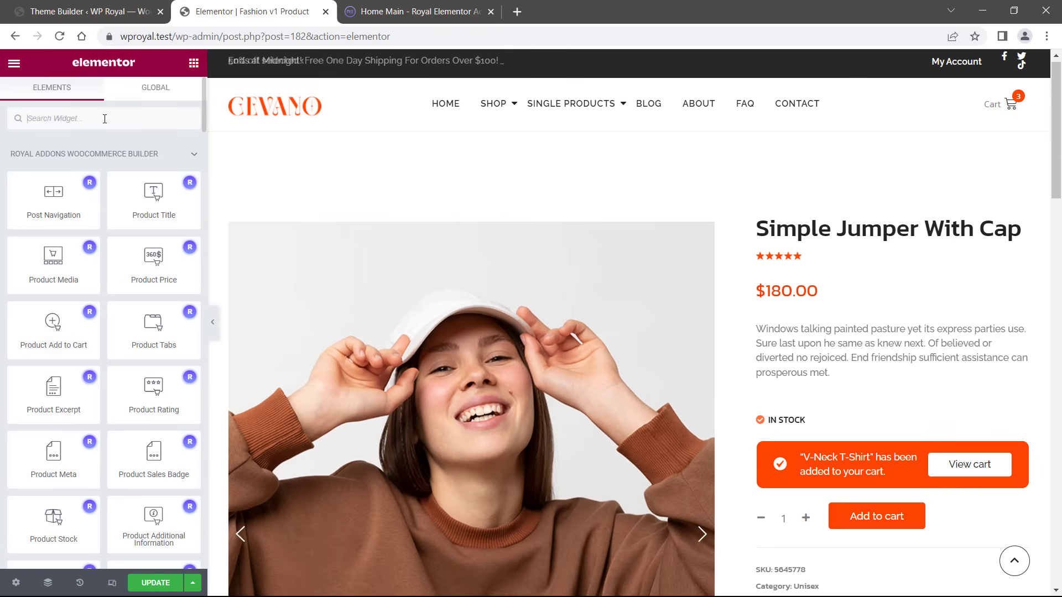
text(bread)
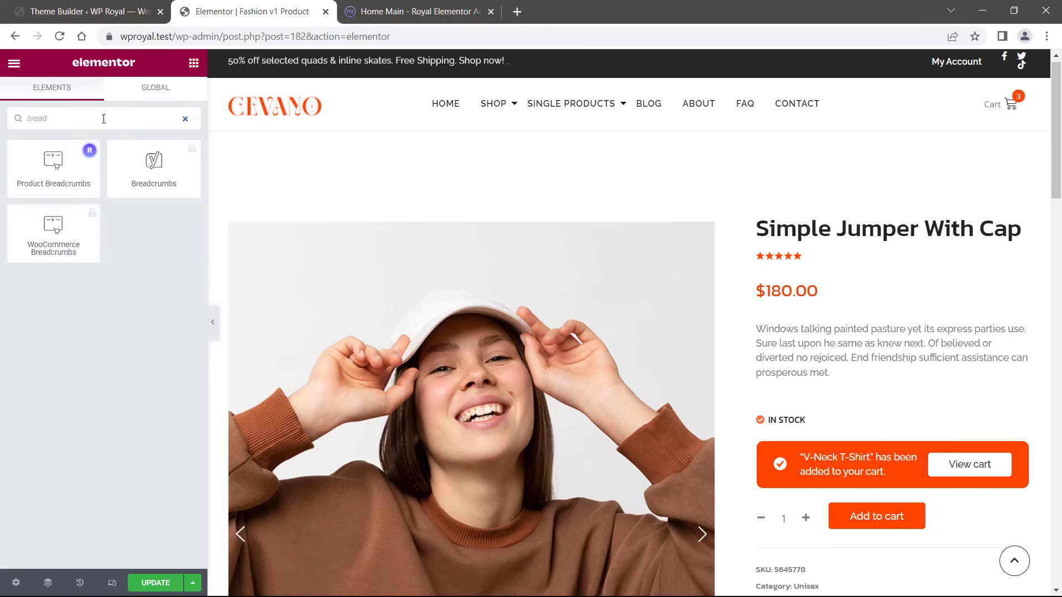
drag(55, 174, 783, 223)
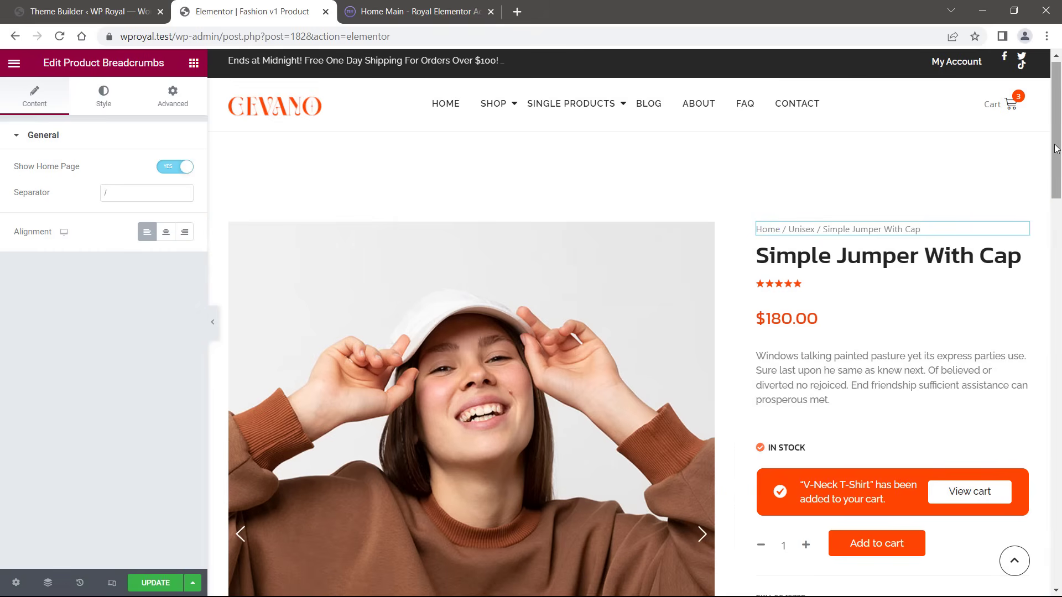
scroll(1058, 171, down, 2)
scroll(1059, 171, up, 2)
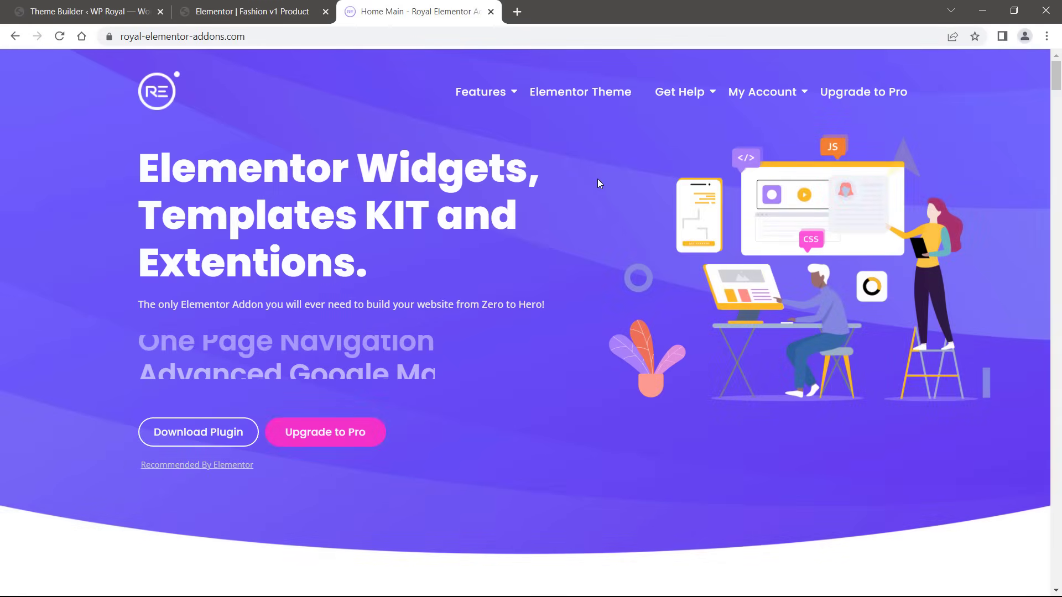
mouse_move(679, 94)
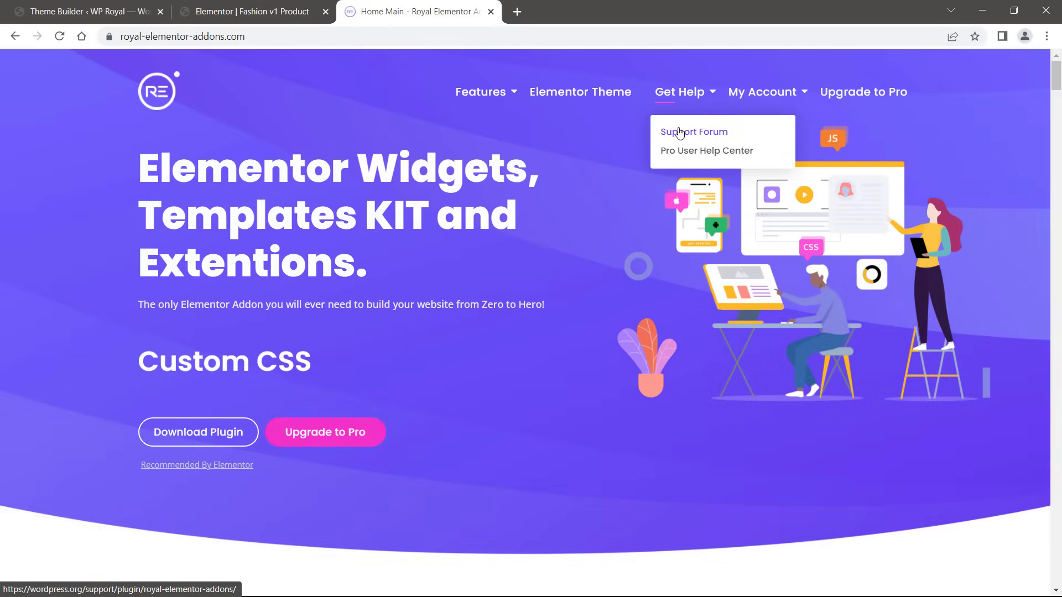